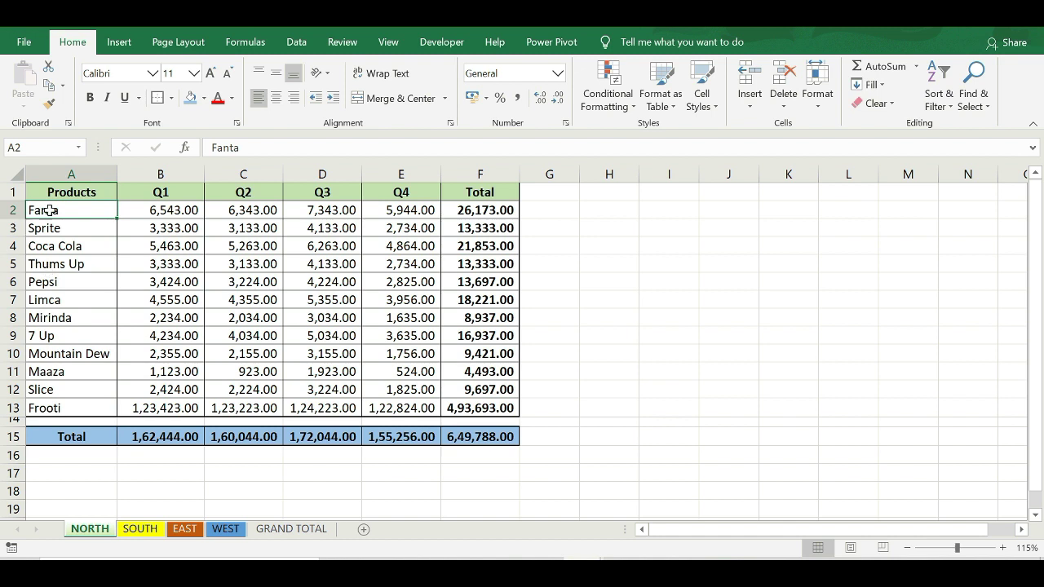
Browse the NORTH, SOUTH, EAST and WEST sales sheets, starting from NORTH's product names
mouse_move(47, 210)
left_mouse_down()
mouse_move(35, 363)
mouse_move(46, 404)
left_mouse_up()
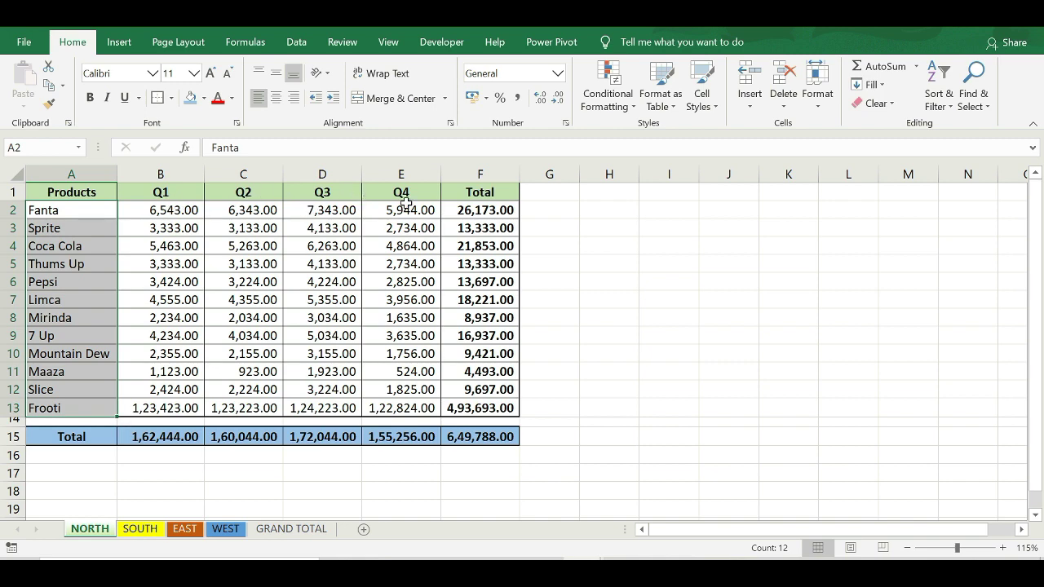
left_click(138, 529)
left_click(189, 530)
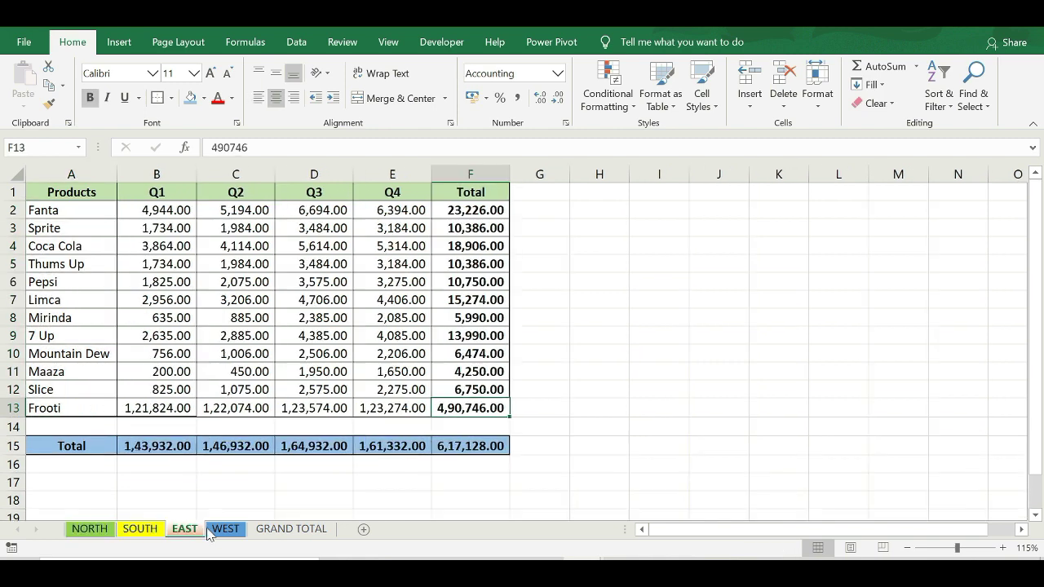
left_click(219, 530)
left_click(93, 530)
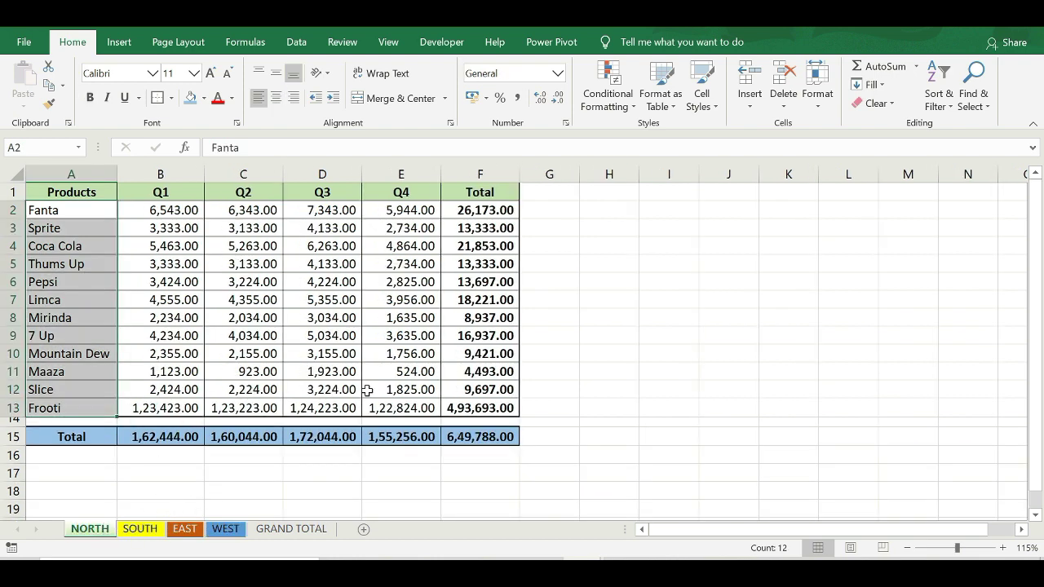
Compare Fanta's Q1 figure across the regional sheets, then select B2 on GRAND TOTAL
left_click(141, 216)
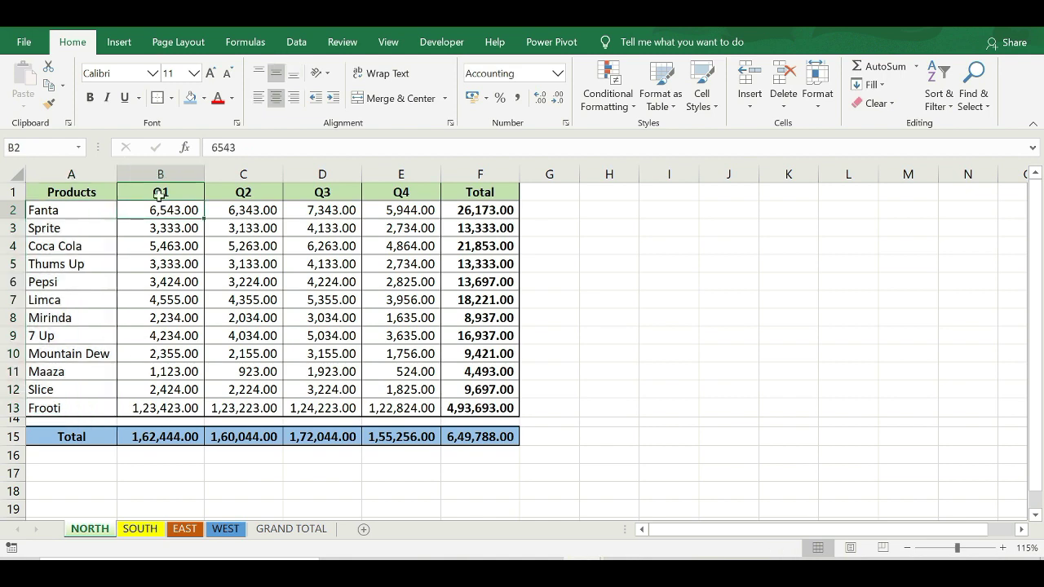
left_click(149, 534)
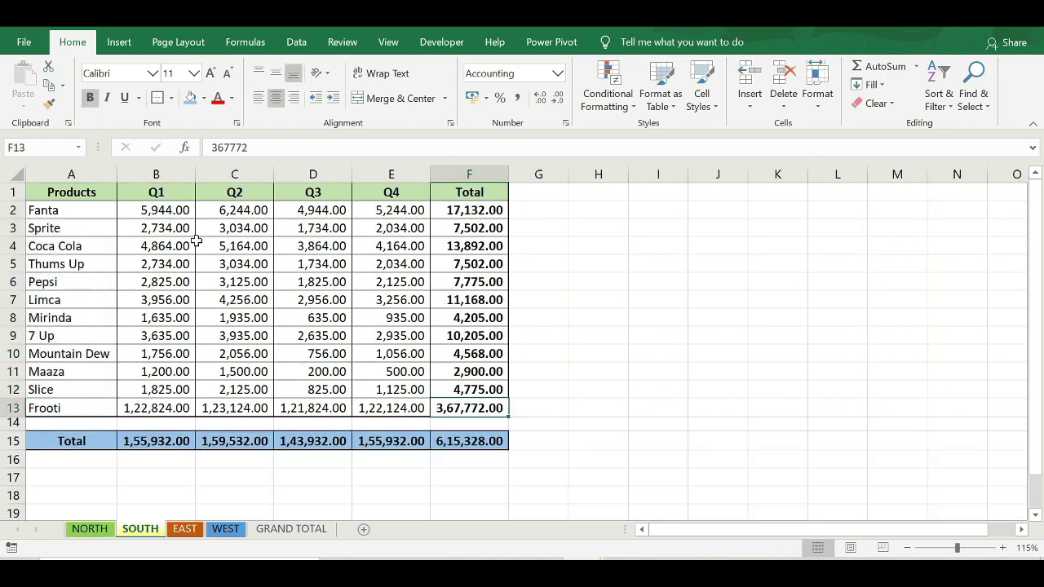
left_click(163, 210)
left_click(177, 532)
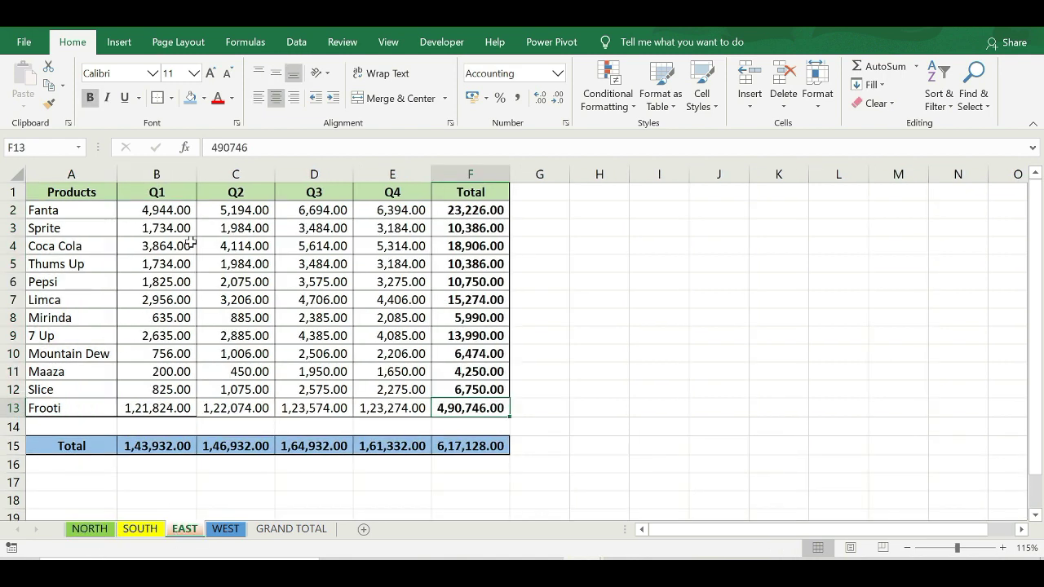
left_click(223, 530)
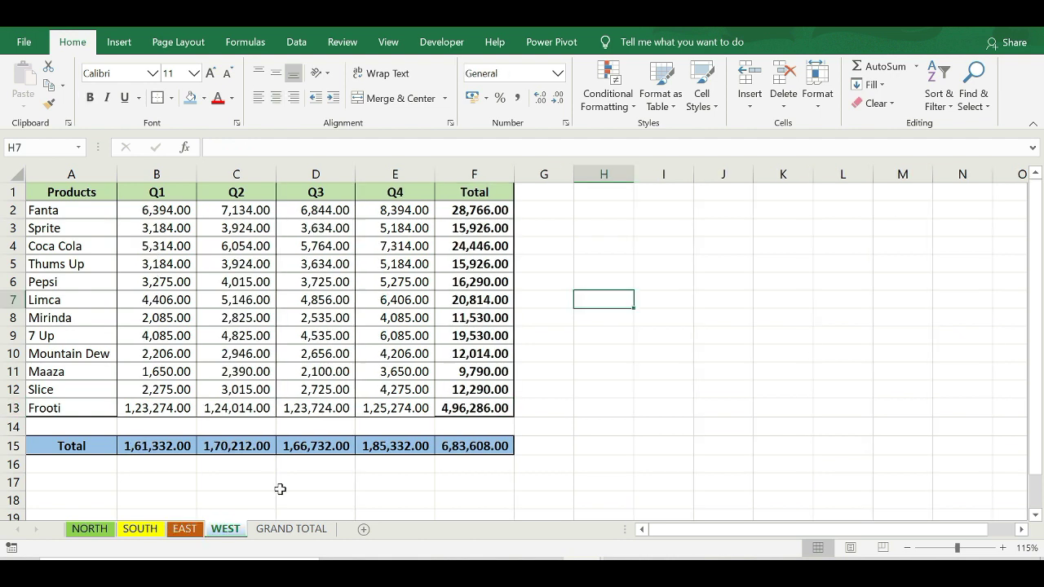
left_click(287, 531)
left_click(158, 209)
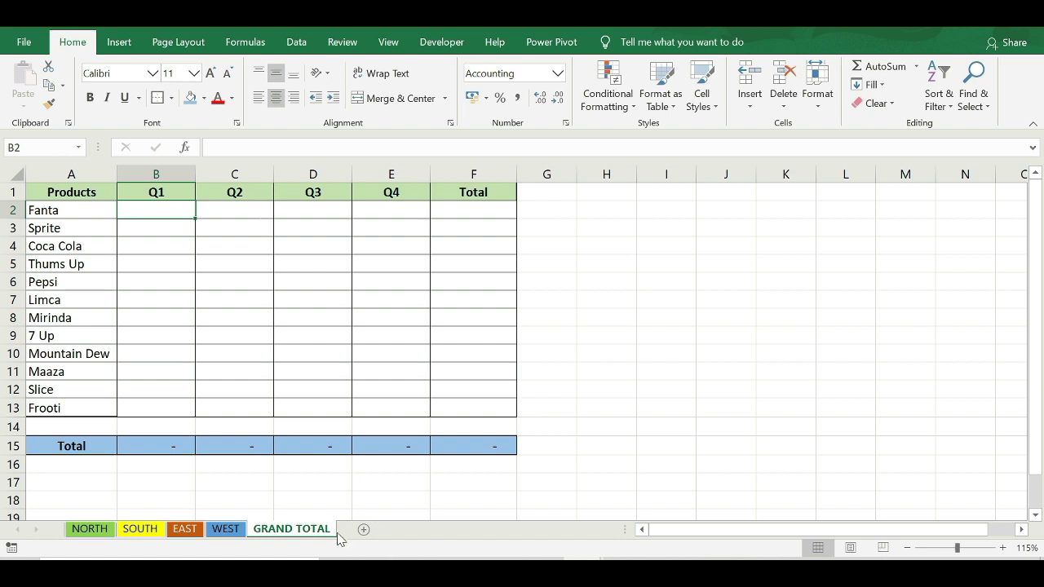
Check the WEST data, then select Fanta's Q1 cell B2 on GRAND TOTAL
left_click(226, 529)
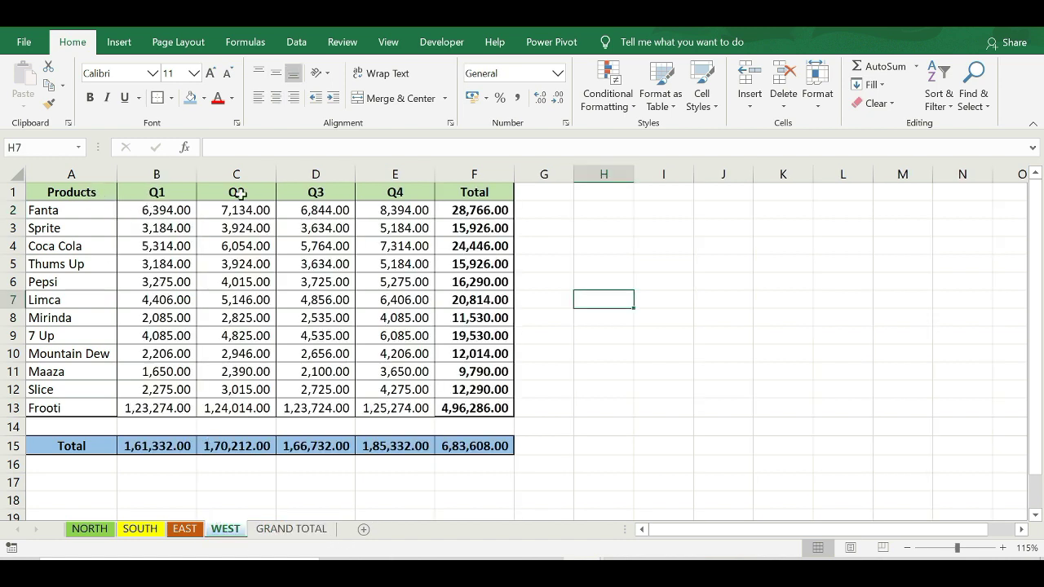
left_click(300, 530)
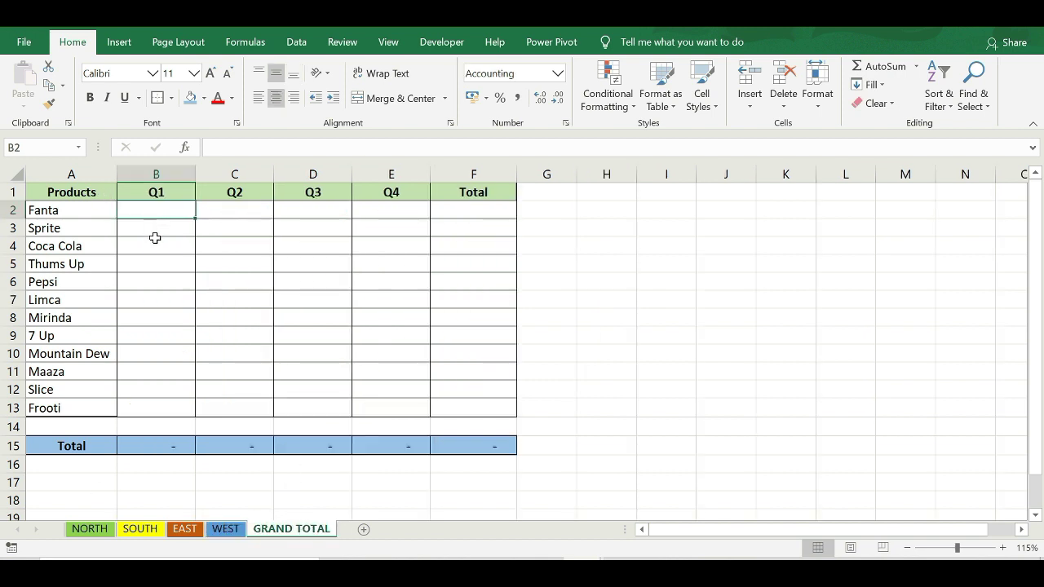
left_click(154, 241)
left_click(152, 212)
Enter a 3D SUM of B2 from NORTH through WEST, giving 23,825.00
type("=")
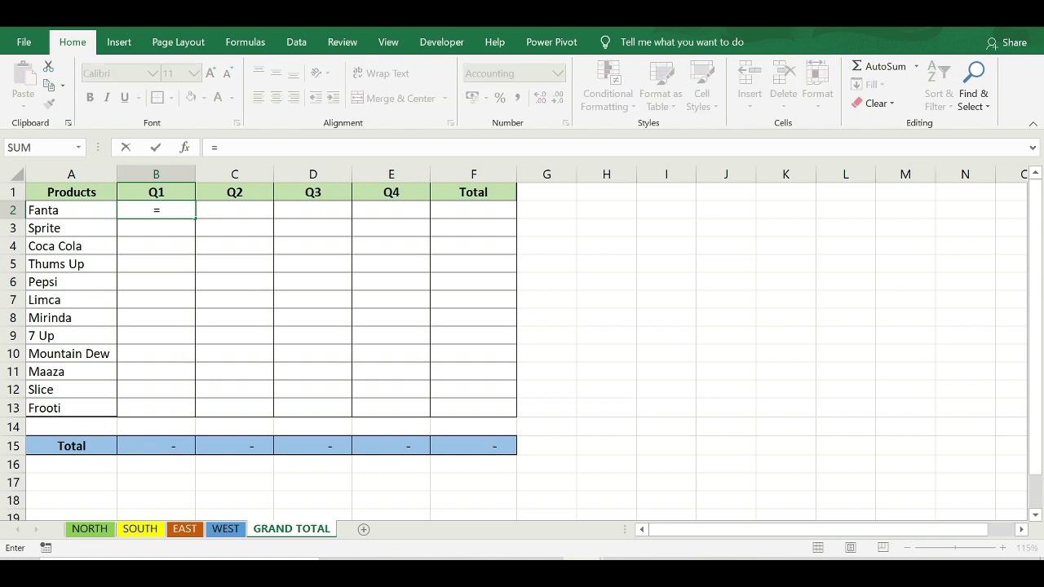
type("sum")
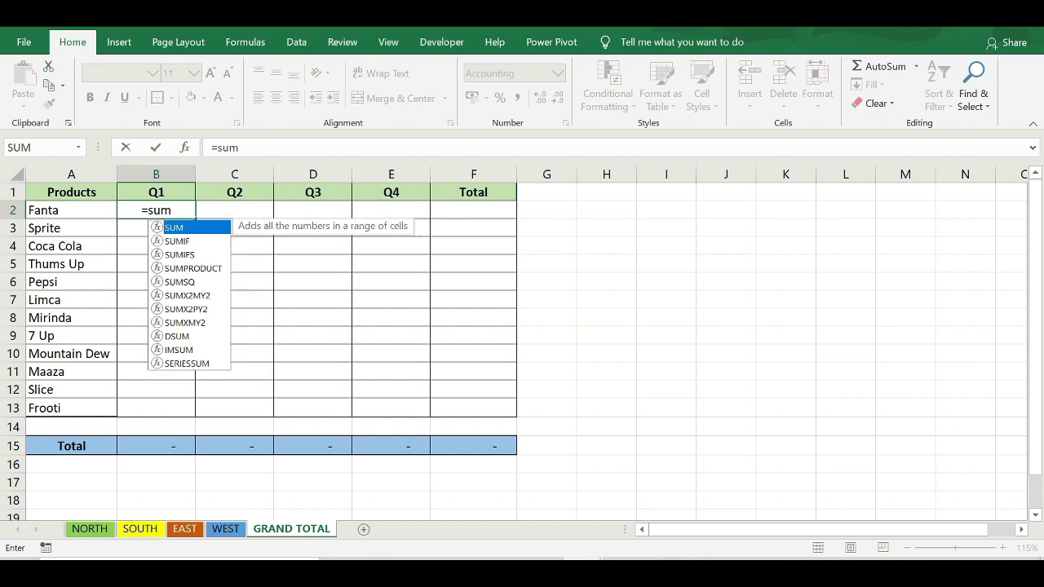
type("(")
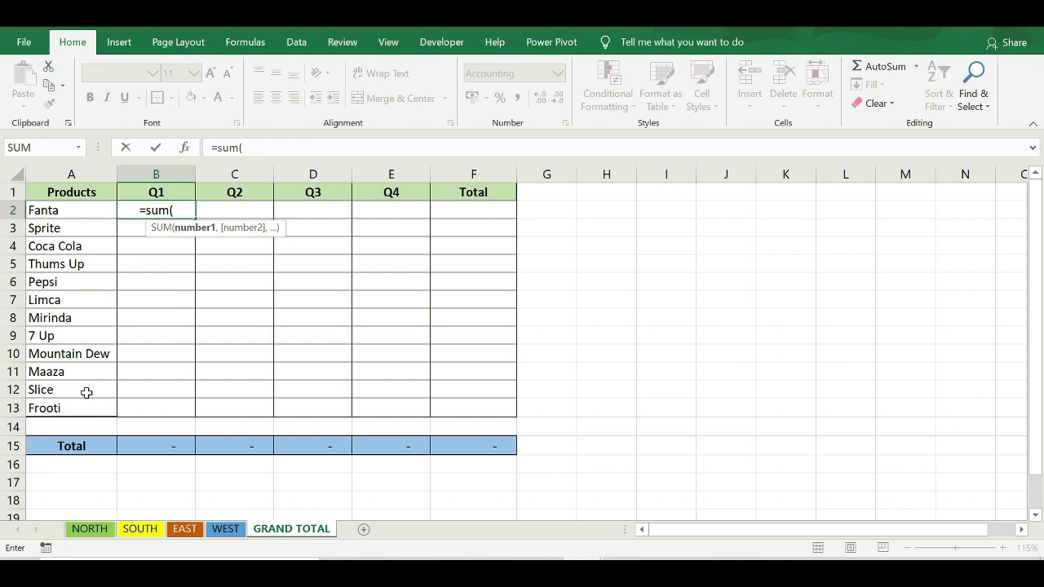
left_click(102, 530)
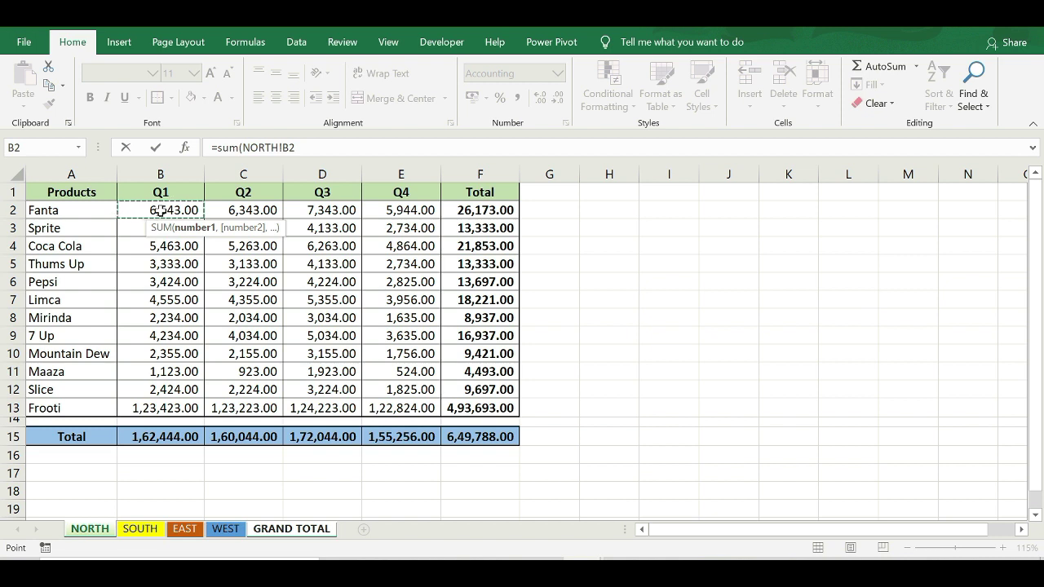
left_click(141, 530, "shift")
left_click(185, 530, "shift")
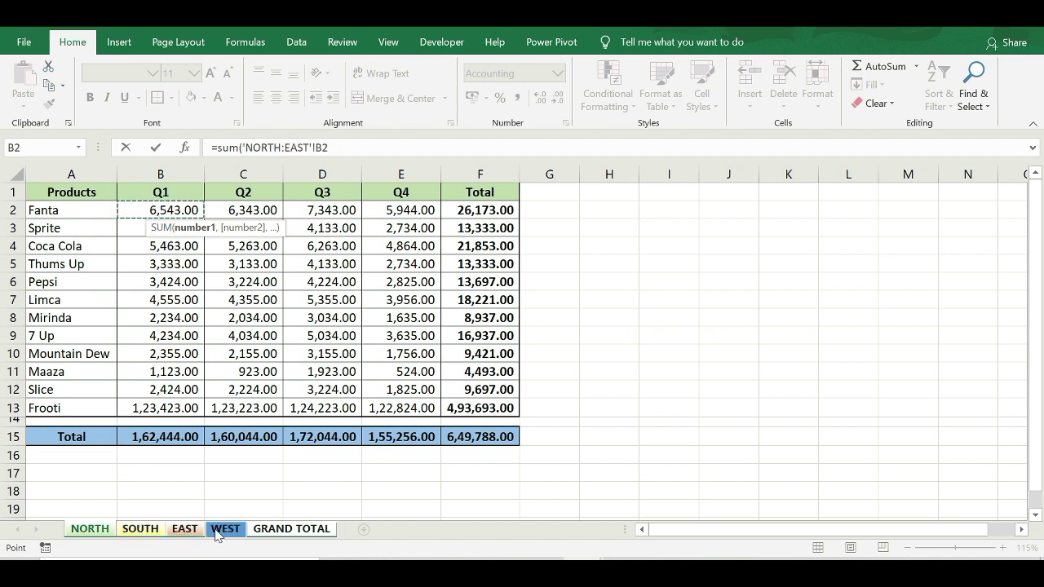
left_click(218, 532, "shift")
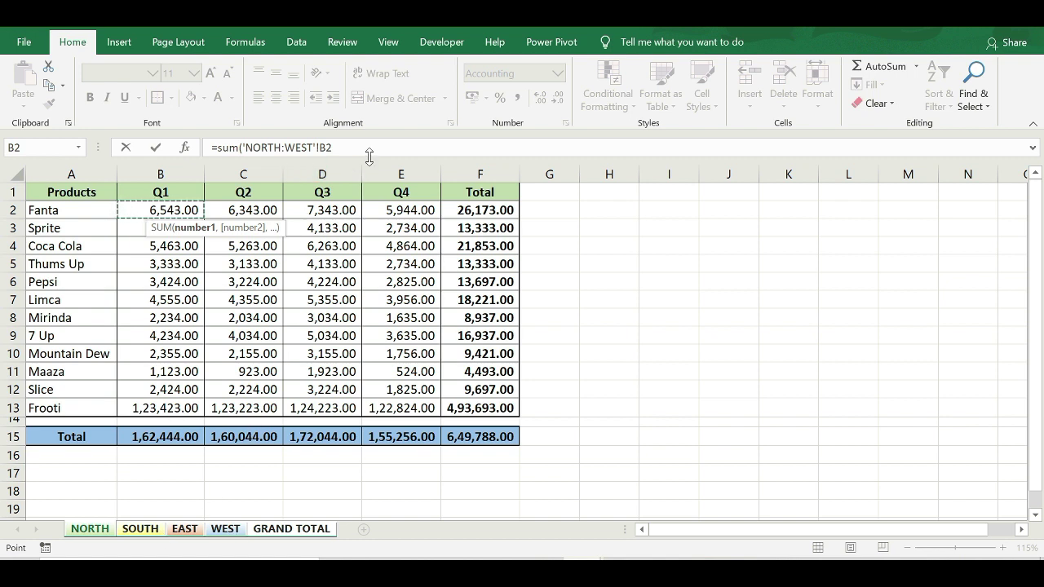
type(")")
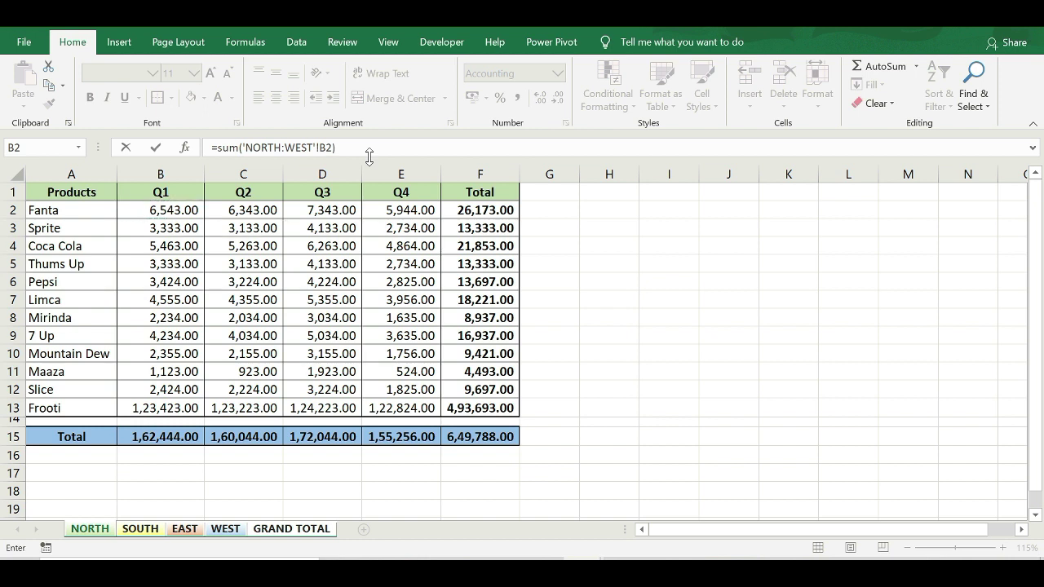
key("Return")
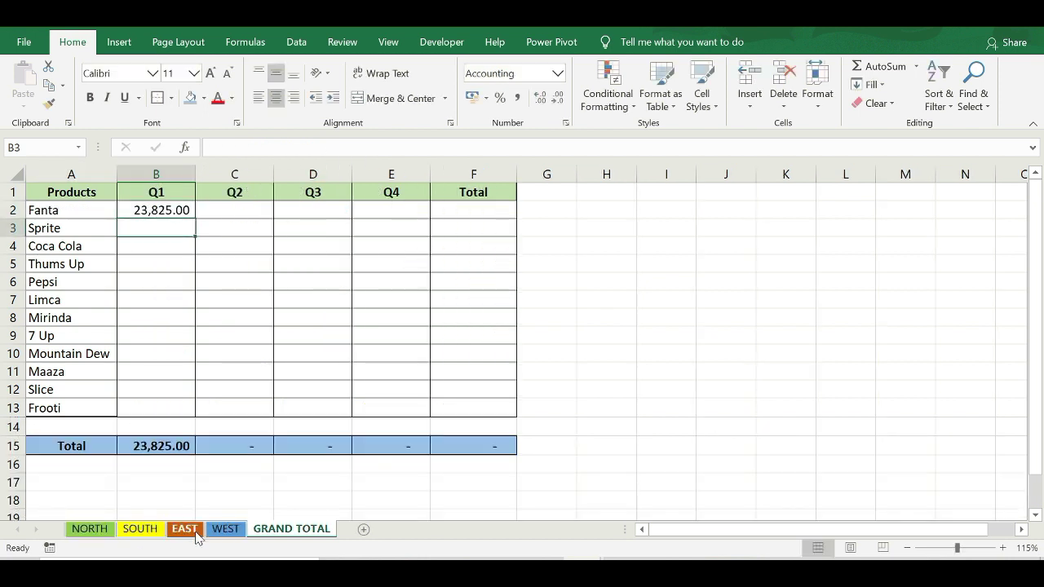
Fill the B2 sum formula across to Total and down all products, reaching 24,09,920.00
left_click(222, 214)
left_click(327, 214)
left_click(408, 204)
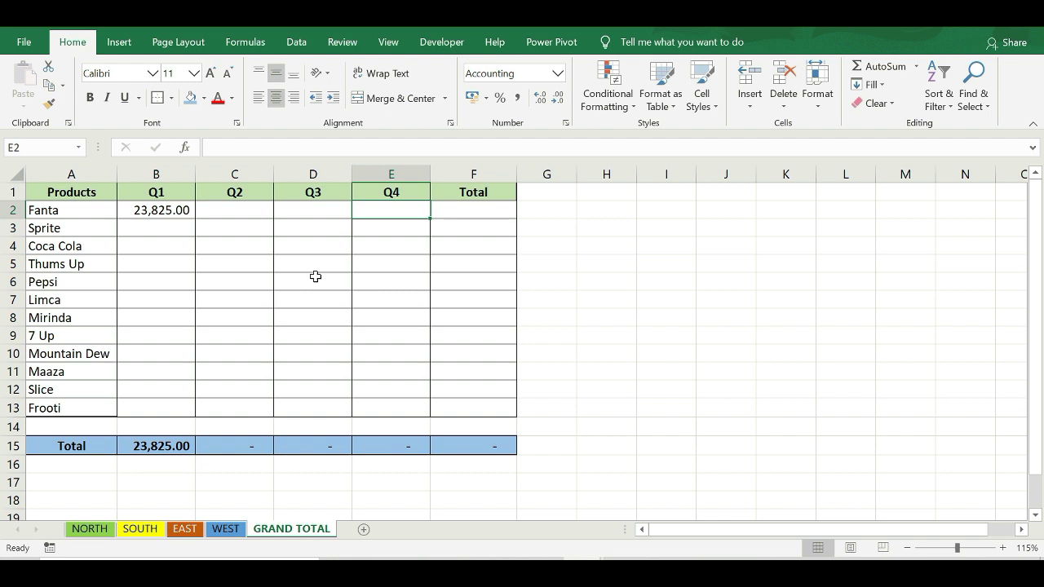
left_click(166, 249)
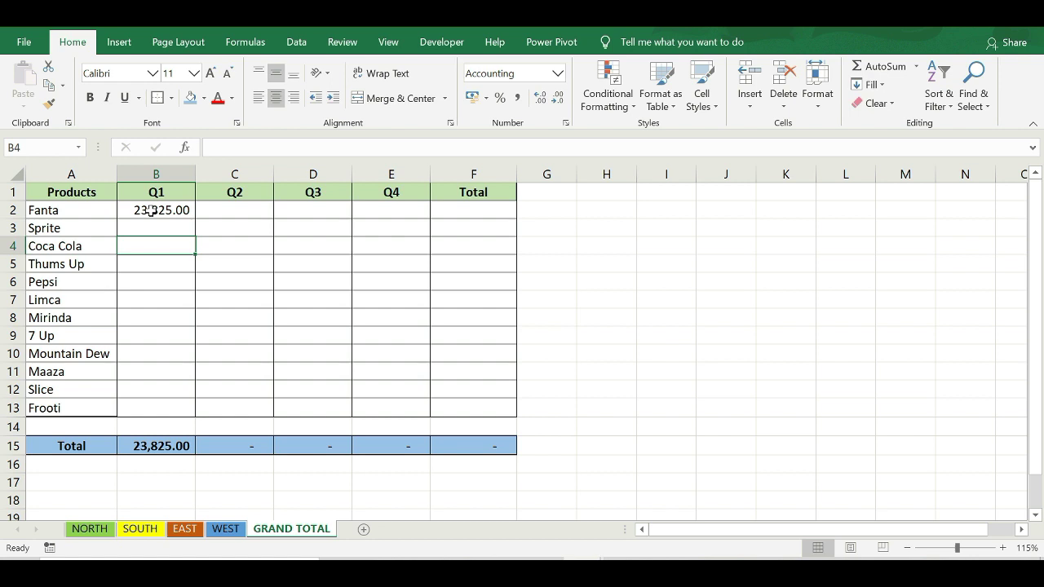
left_click(151, 211)
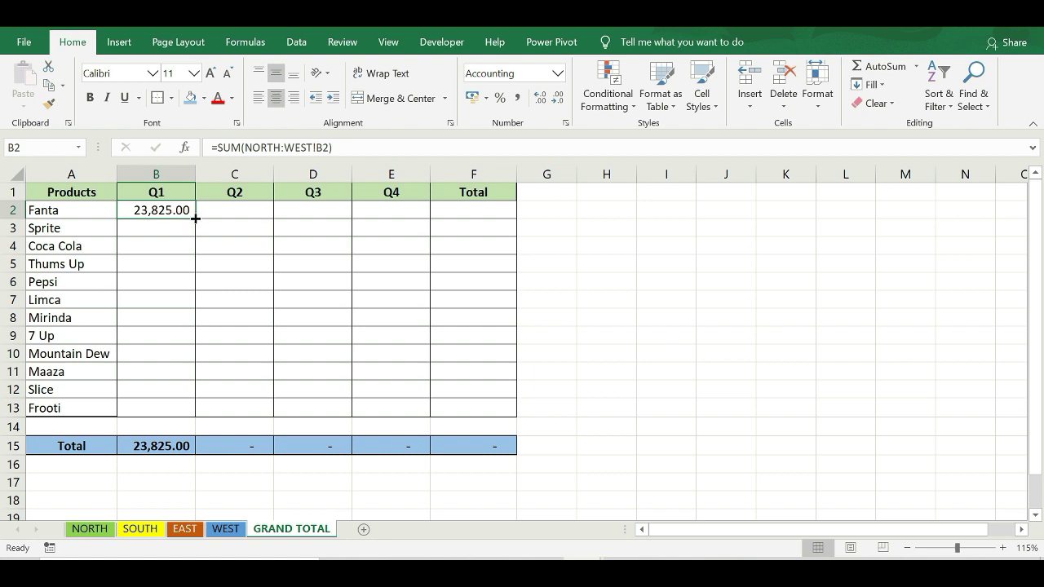
mouse_move(195, 218)
left_mouse_down()
mouse_move(516, 218)
mouse_move(519, 420)
left_mouse_up()
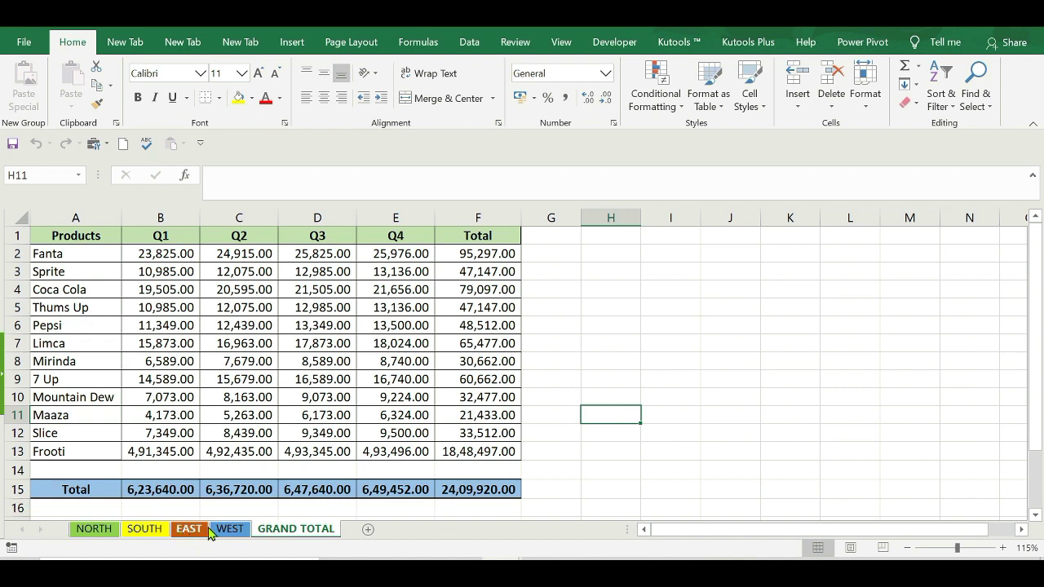
Add a new sheet named OTHERS
left_click(368, 529)
double_click(361, 530)
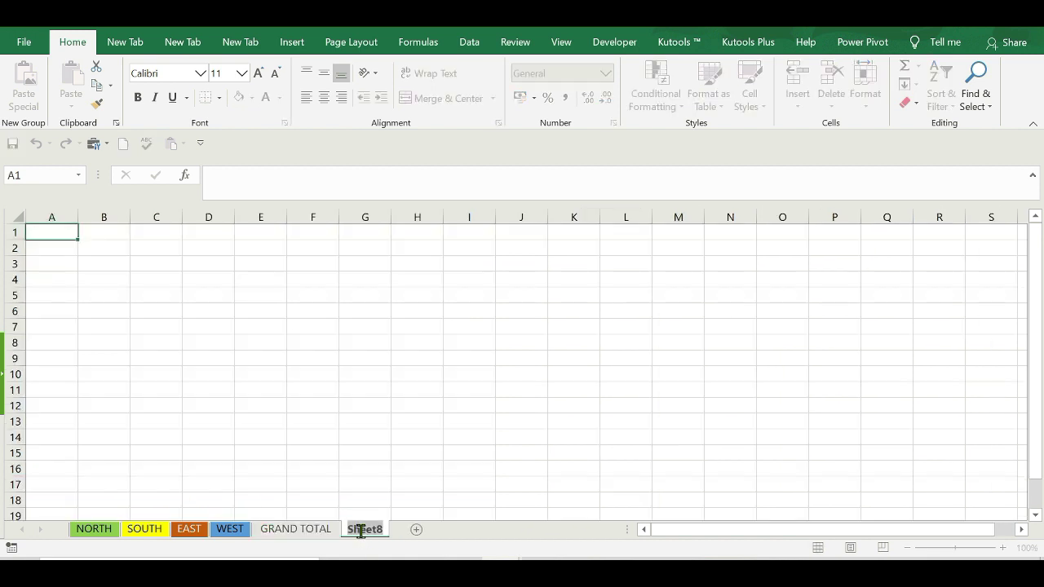
type("OTHER")
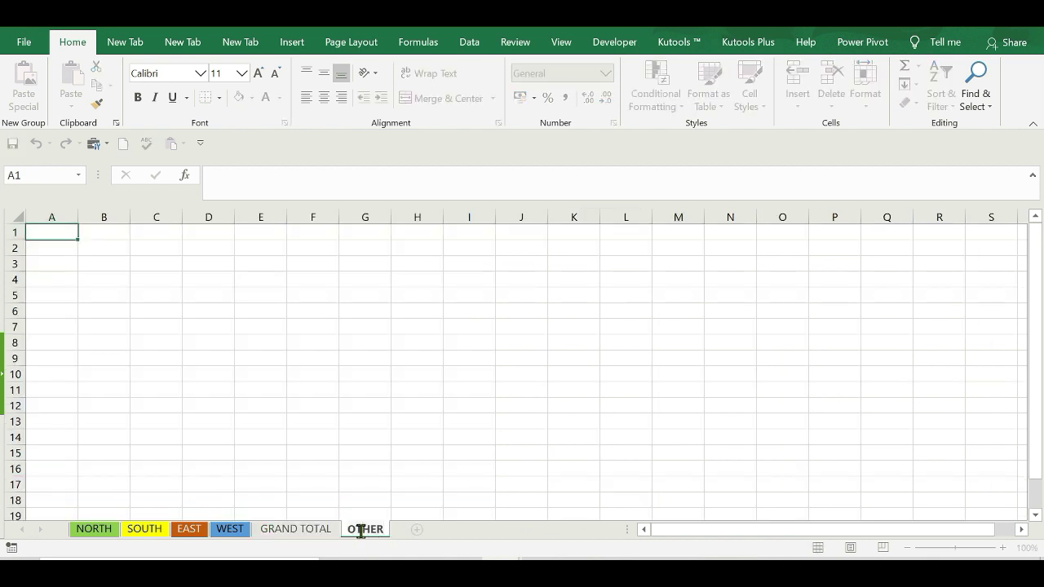
type("S")
left_click(385, 468)
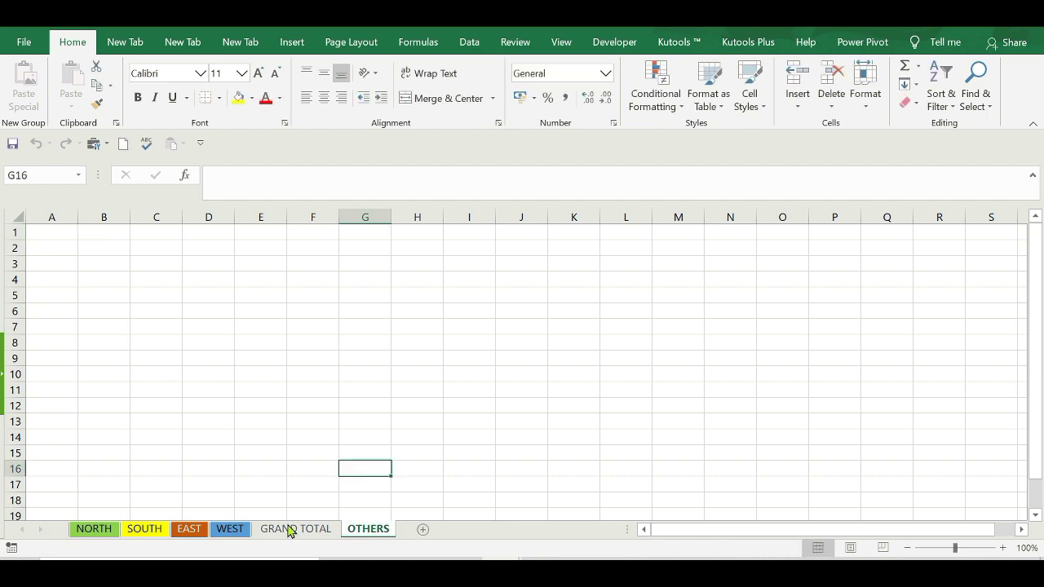
Paste the WEST table A1:F15 into OTHERS, auto-fit all columns, and move GRAND TOTAL last
left_click(230, 530)
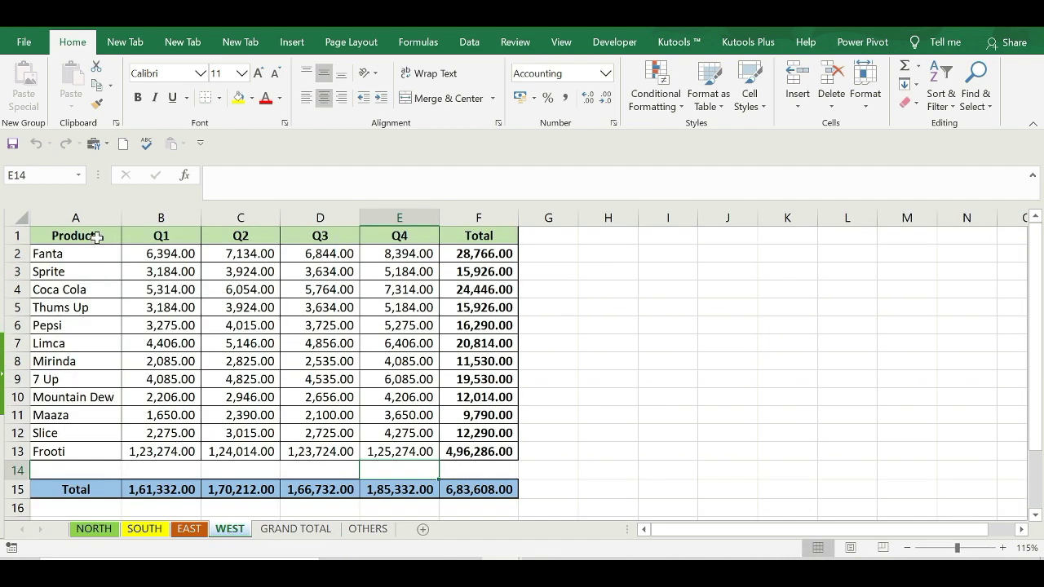
left_click_drag(93, 234, 488, 487)
key("ctrl+c")
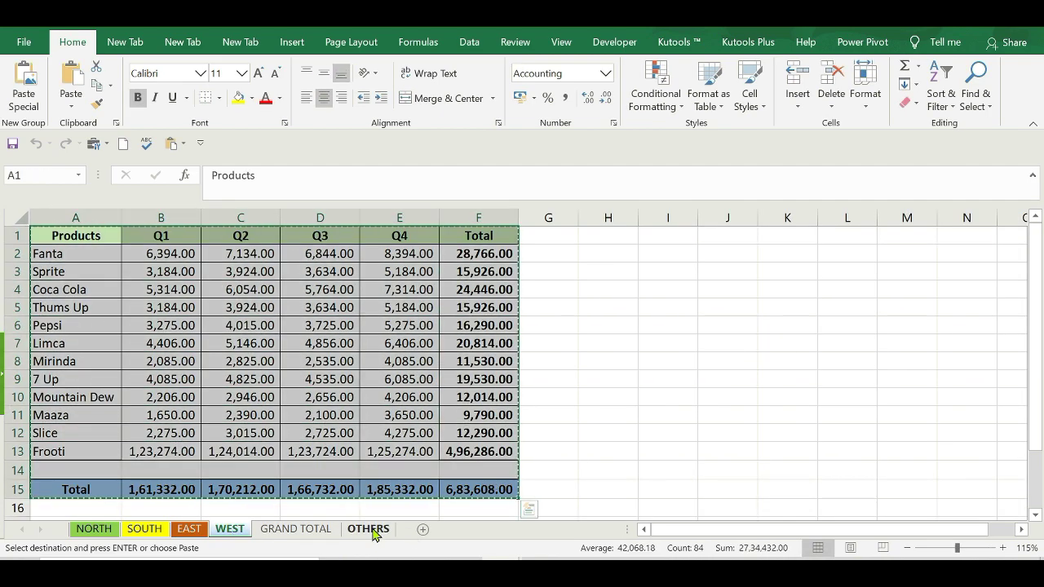
left_click(373, 530)
left_click(60, 232)
key("ctrl+v")
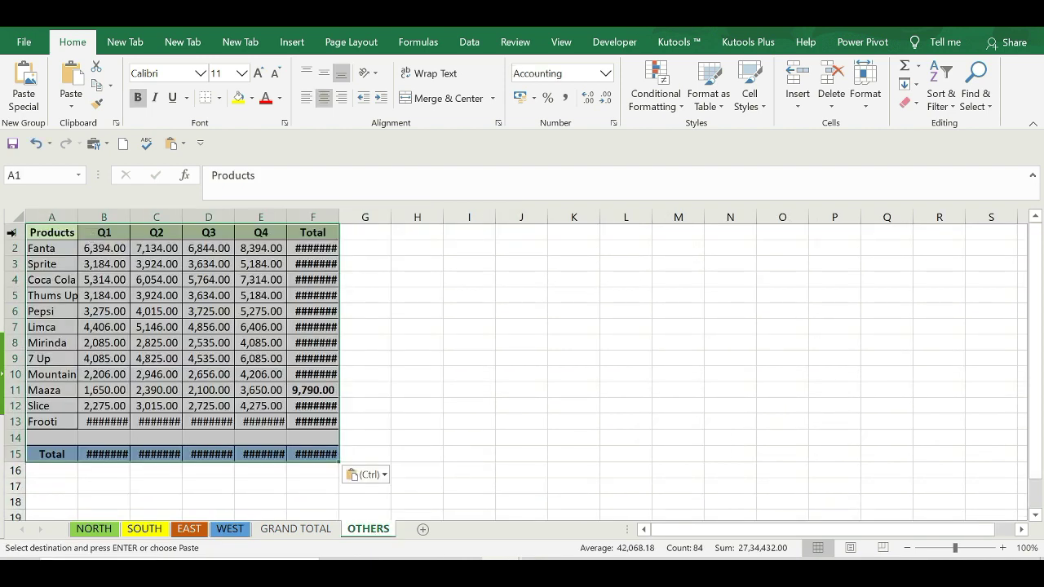
left_click(16, 214)
double_click(123, 219)
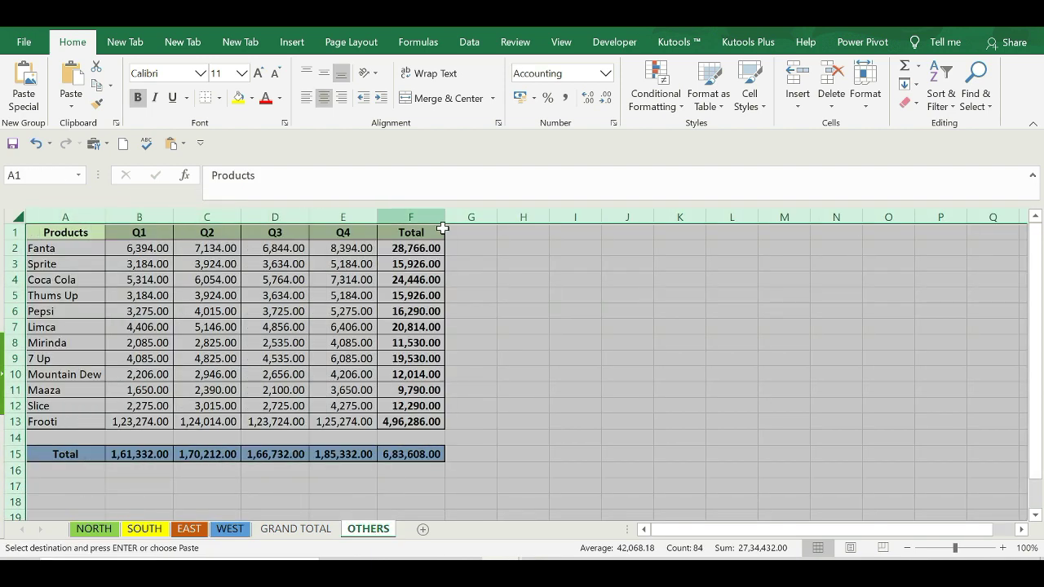
left_click_drag(281, 534, 464, 534)
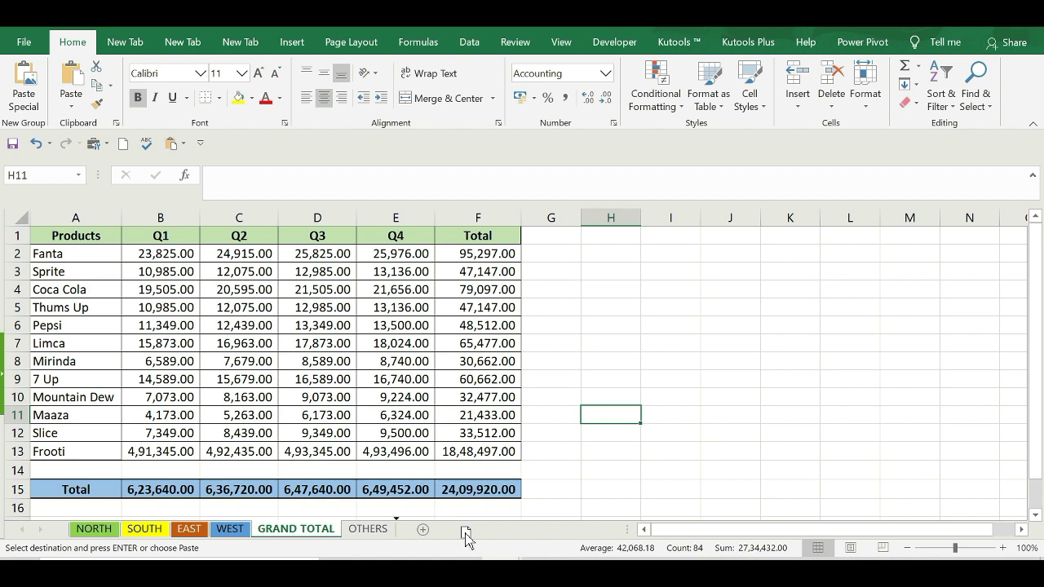
left_click(422, 532)
Rename Sheet9 to COUNTER TOTAL and move GRAND TOTAL after it
double_click(420, 530)
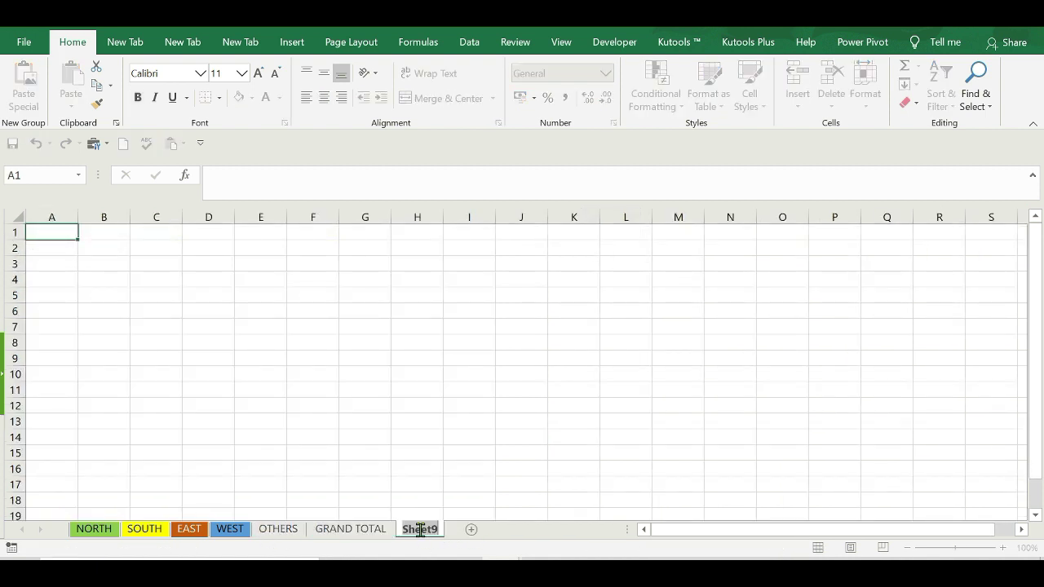
type("COUNTER")
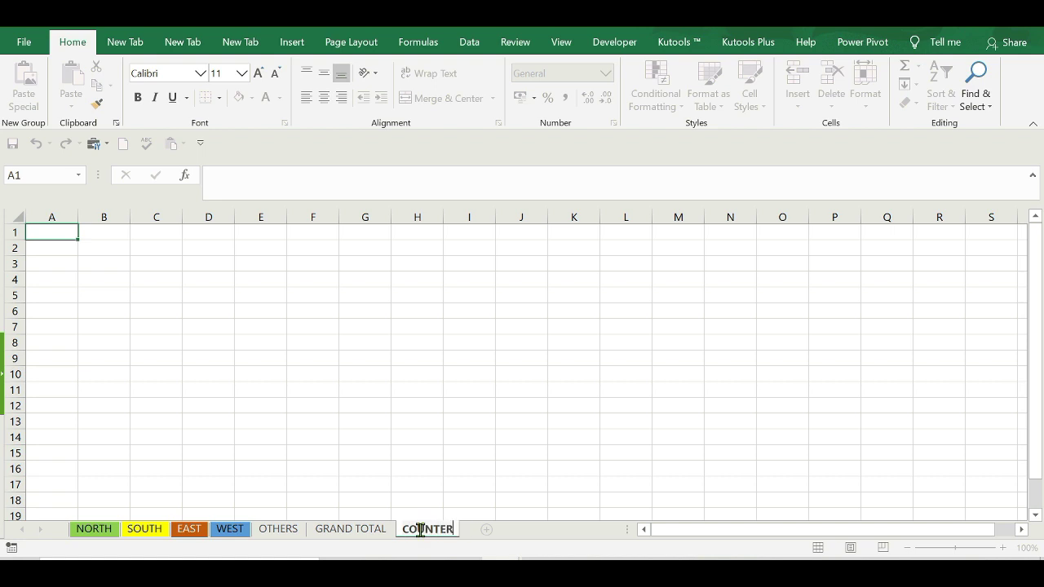
type(" TOTAL")
left_click(452, 512)
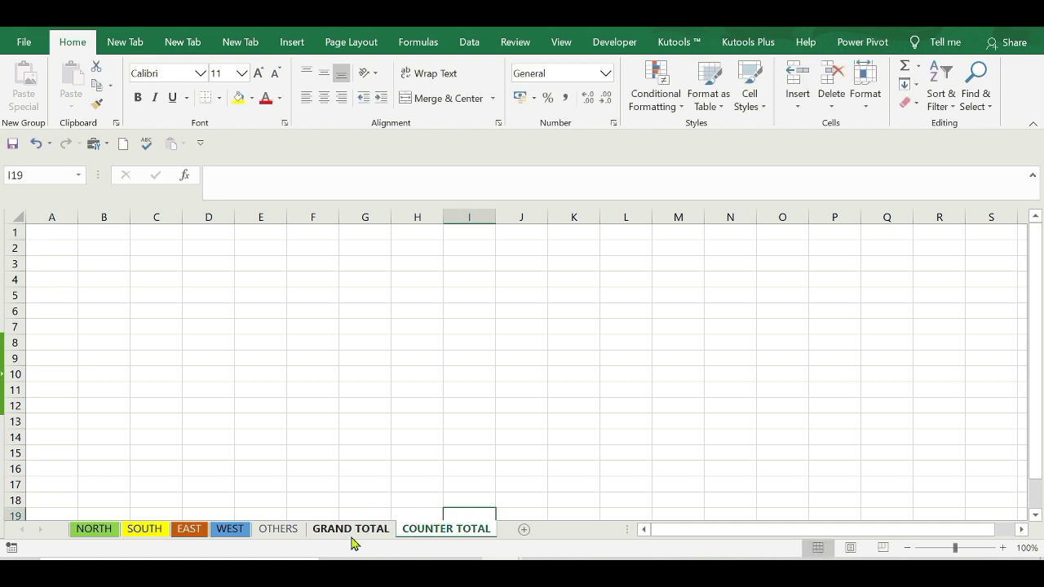
left_click(351, 530)
left_click_drag(350, 529, 549, 536)
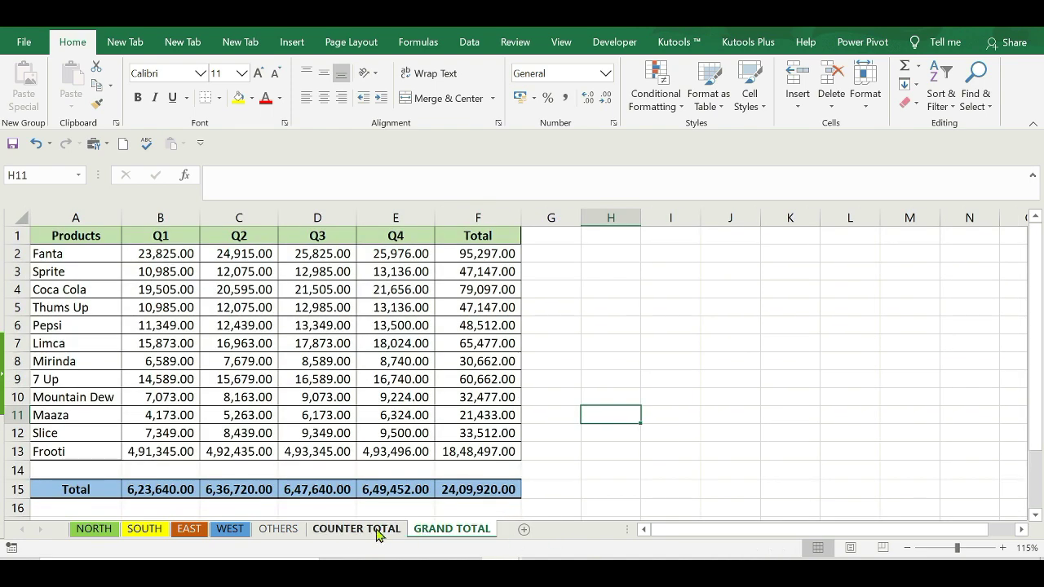
Paste the NORTH sales table A1:F15 into COUNTER TOTAL at A1
left_click(93, 528)
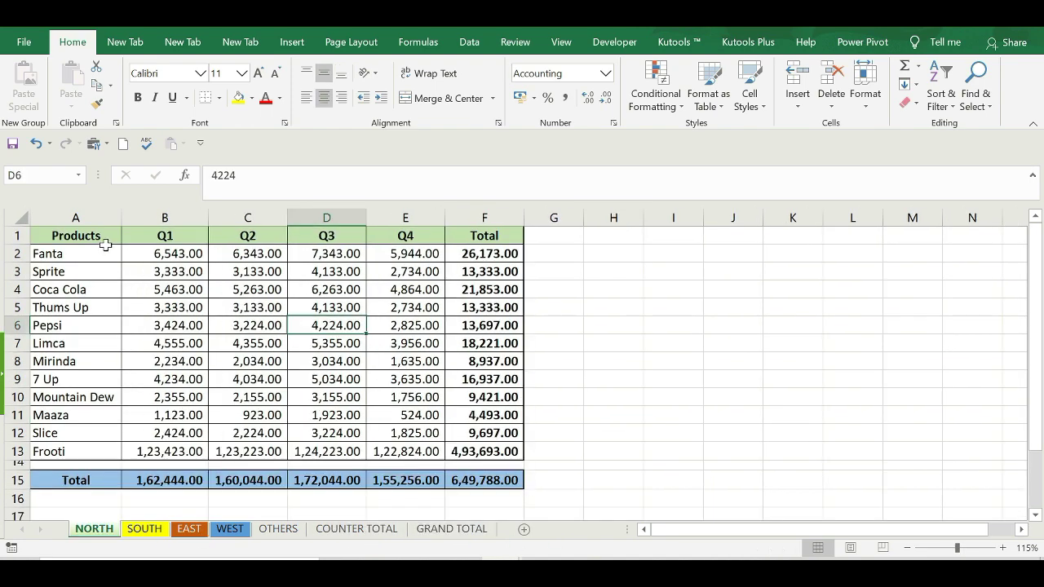
mouse_move(103, 240)
left_mouse_down()
mouse_move(78, 272)
mouse_move(482, 478)
left_mouse_up()
key("ctrl+c")
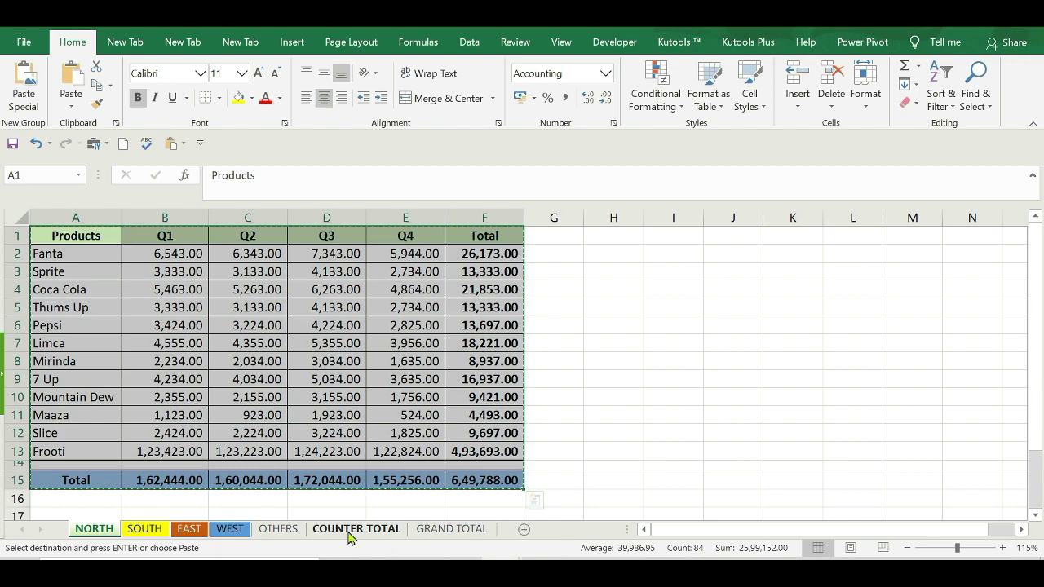
left_click(356, 529)
left_click(51, 232)
key("ctrl+v")
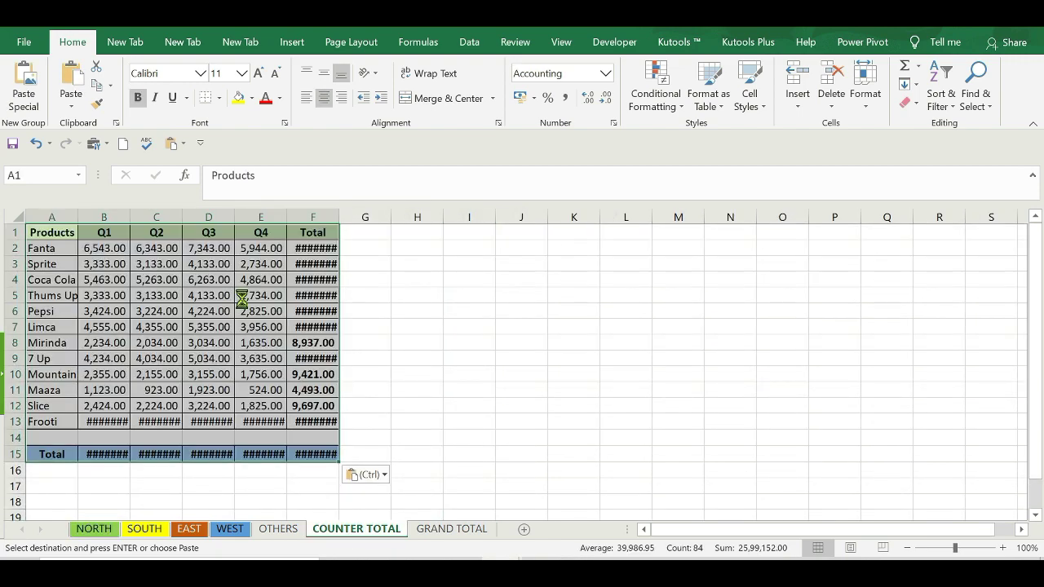
scroll(240, 296, "up", 3)
scroll(359, 243, "down", 1)
Auto-fit columns B through F so all quarterly and Total values show
double_click(338, 212)
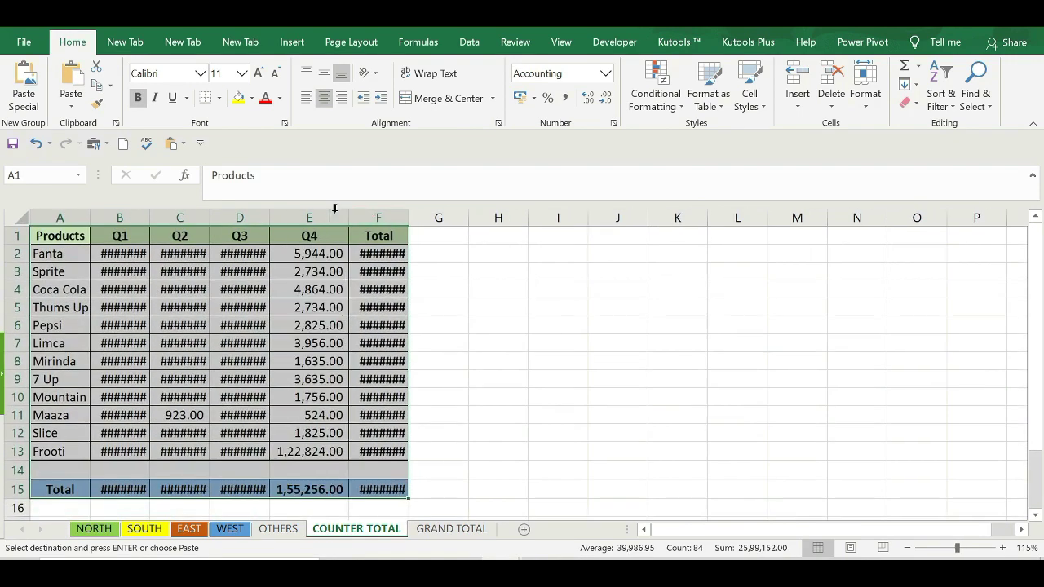
double_click(150, 217)
double_click(231, 217)
double_click(309, 215)
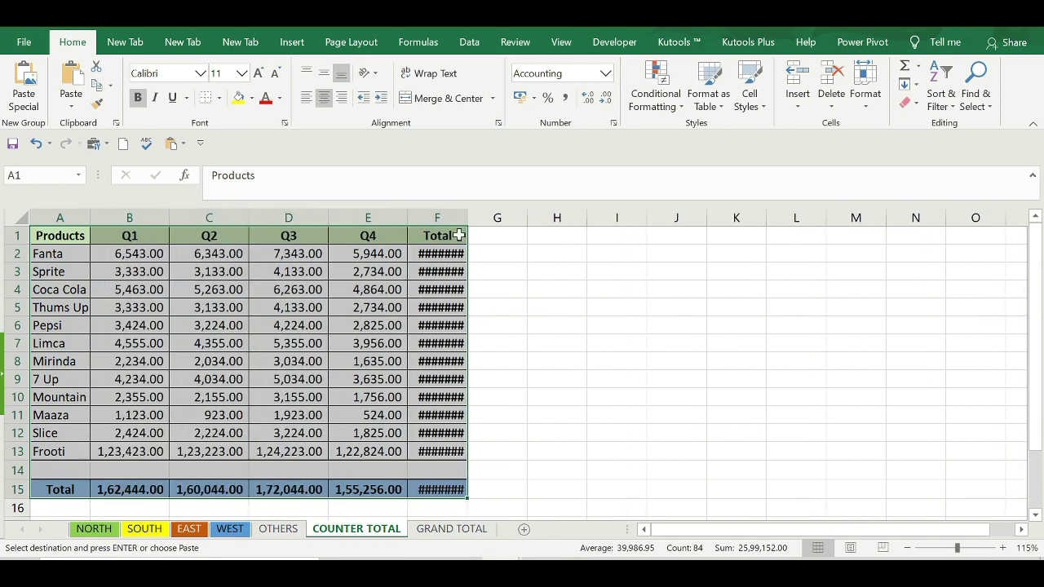
double_click(467, 217)
left_click(694, 397)
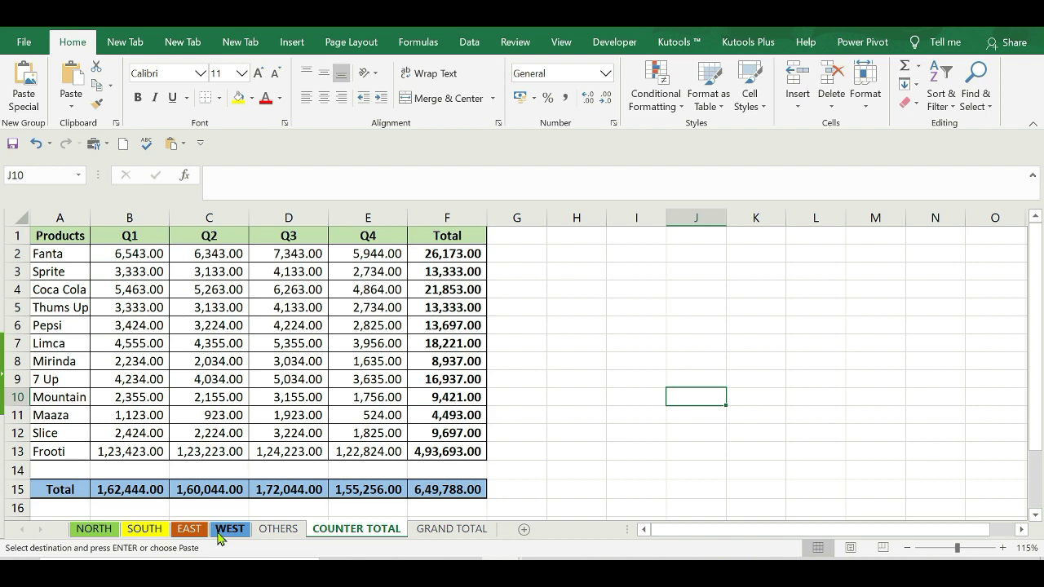
Switch between the OTHERS and COUNTER TOTAL sheets to compare them
left_click(254, 538)
left_click(373, 533)
left_click(275, 538)
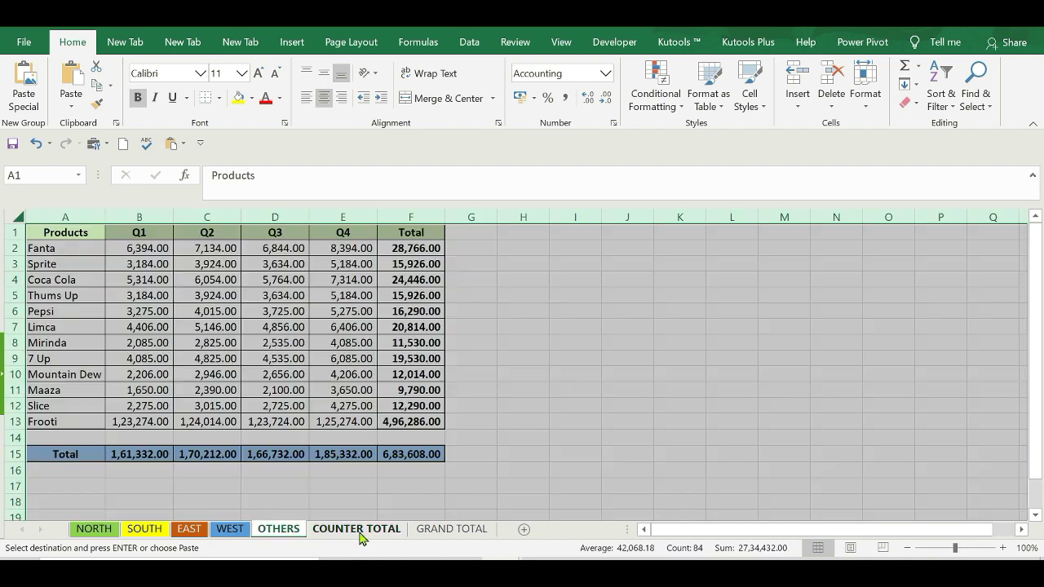
left_click(341, 538, "ctrl")
Select only the OTHERS tab so it is ungrouped from COUNTER TOTAL
left_click(283, 531)
Add a new sheet, move it after GRAND TOTAL, and name it FILT DATA
left_click(525, 529)
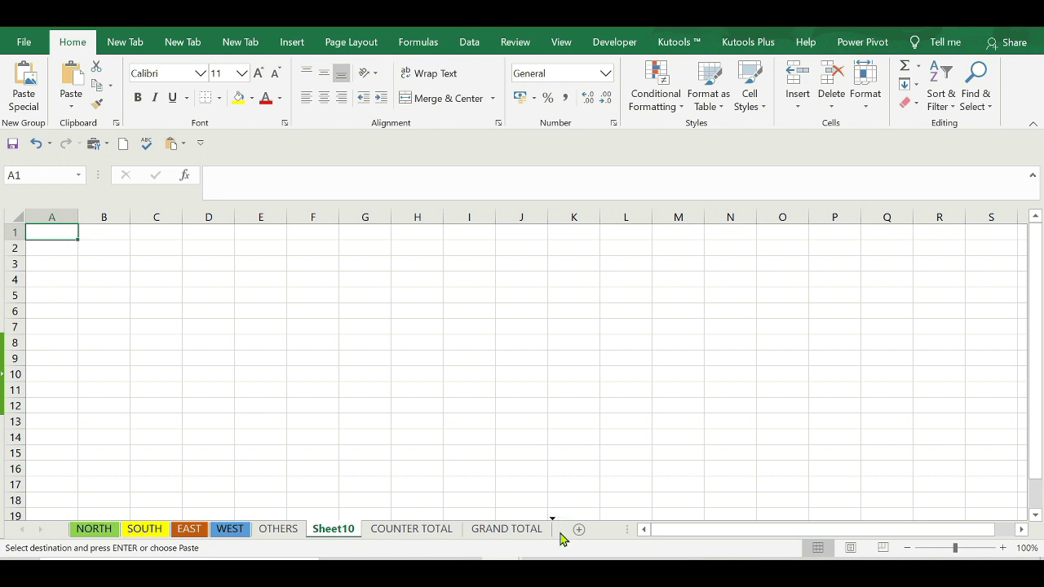
left_click_drag(329, 538, 559, 538)
type("F")
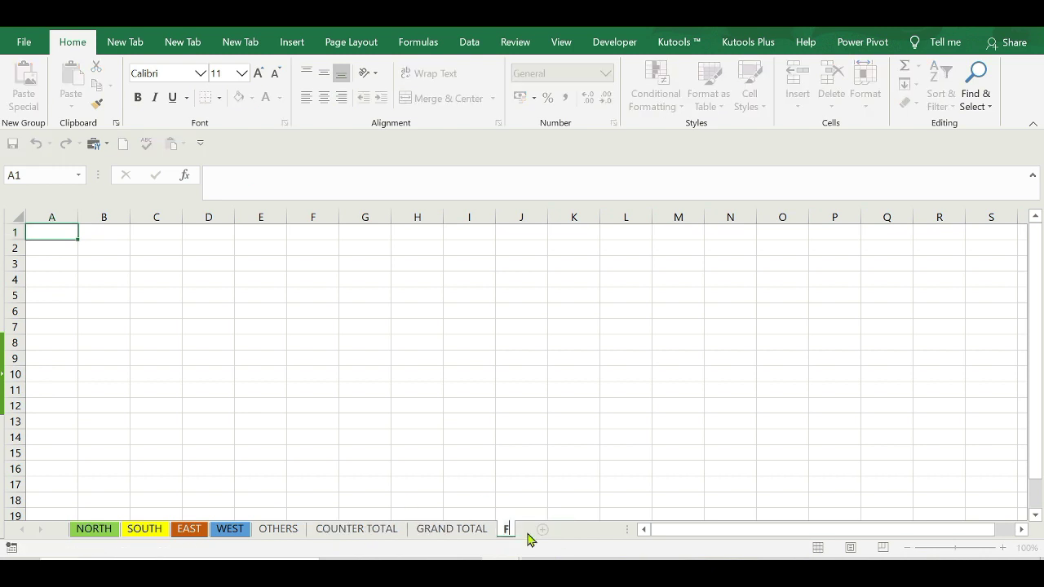
type("IL")
type("T D")
type("ATA")
Copy the SOUTH table A1:F15 into the FILT DATA sheet
left_click(143, 527)
left_click_drag(98, 237, 472, 483)
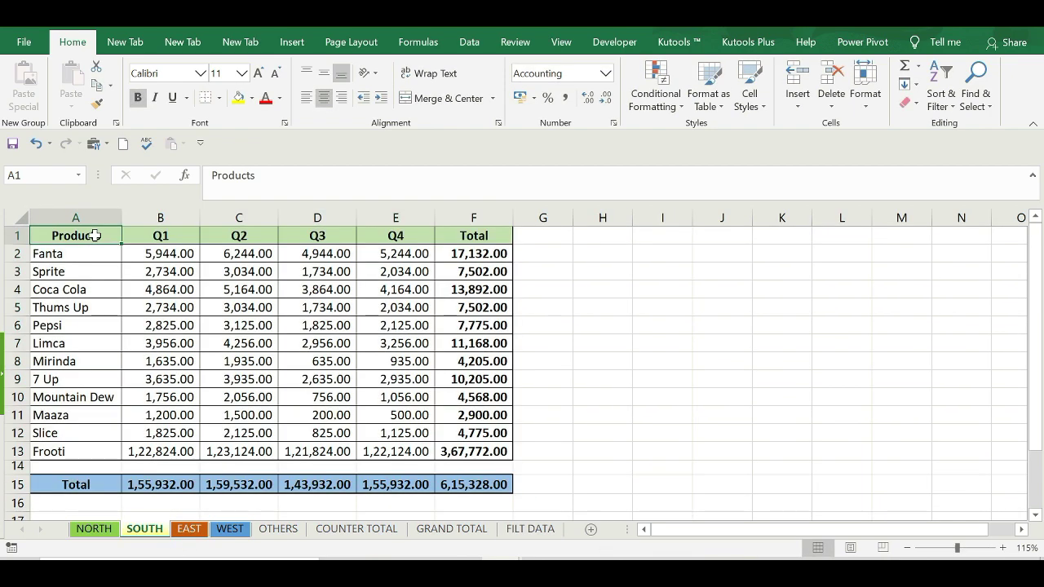
key("ctrl+c")
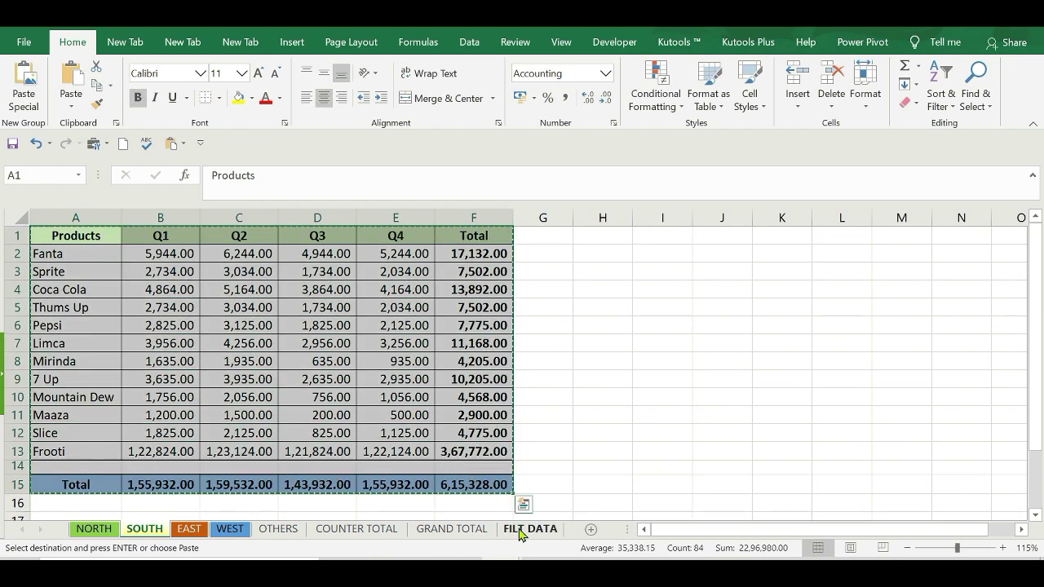
left_click(529, 529)
key("ctrl+v")
key("Return")
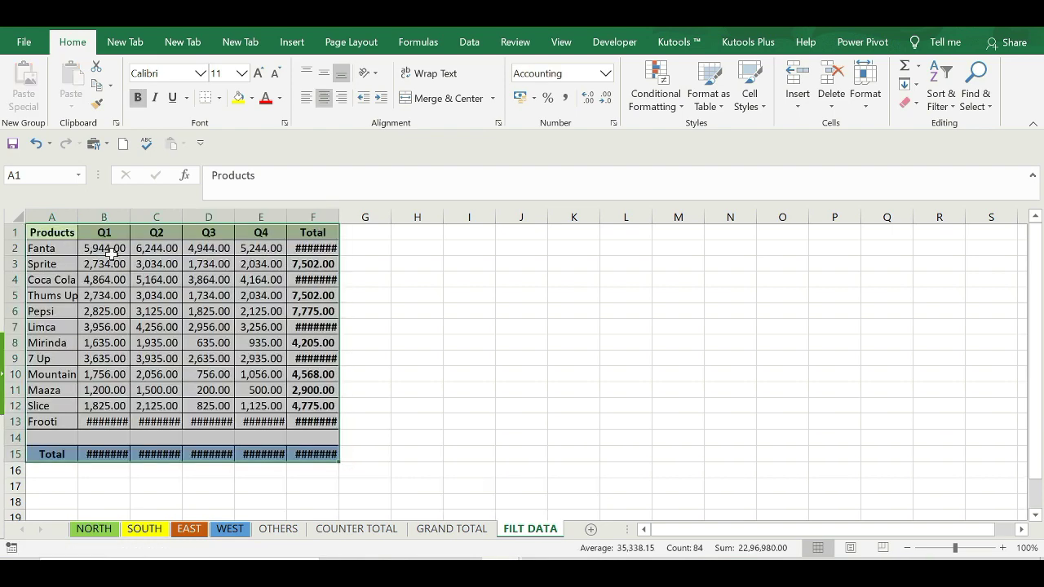
Clear the product figures B2:F13 and auto-fit all columns
left_click_drag(104, 248, 308, 421)
key("Delete")
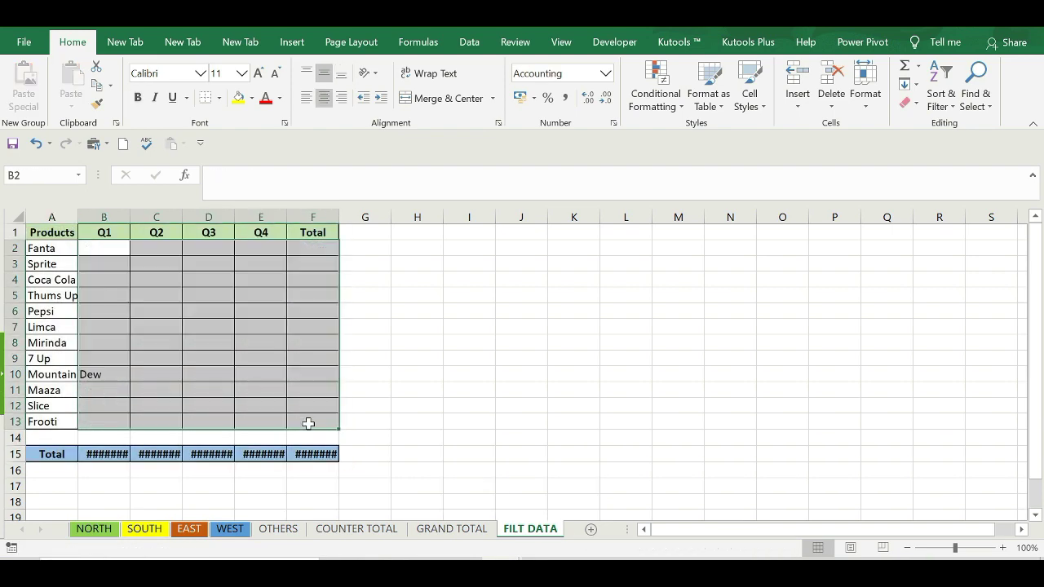
scroll(119, 324, "up", 1, "ctrl")
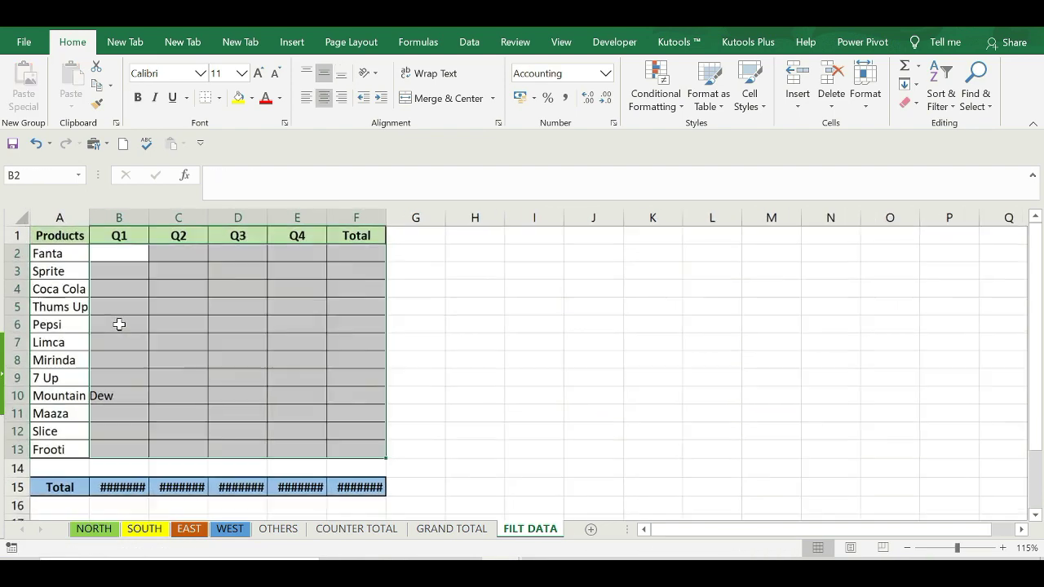
left_click_drag(149, 217, 169, 217)
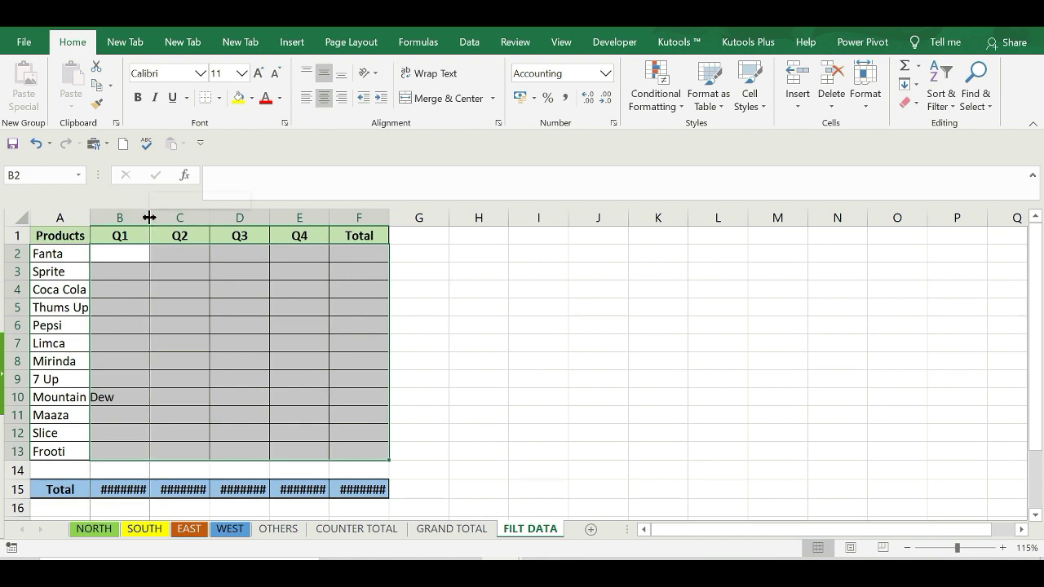
left_click(19, 218)
double_click(289, 219)
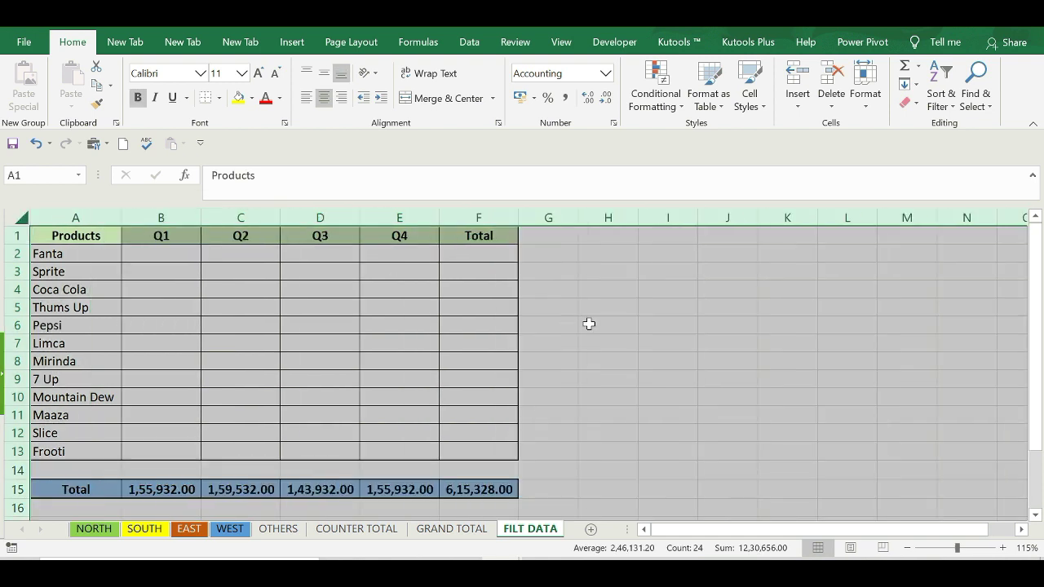
left_click(590, 325)
Clear the quarterly totals in B15:F15
left_click_drag(155, 489, 464, 490)
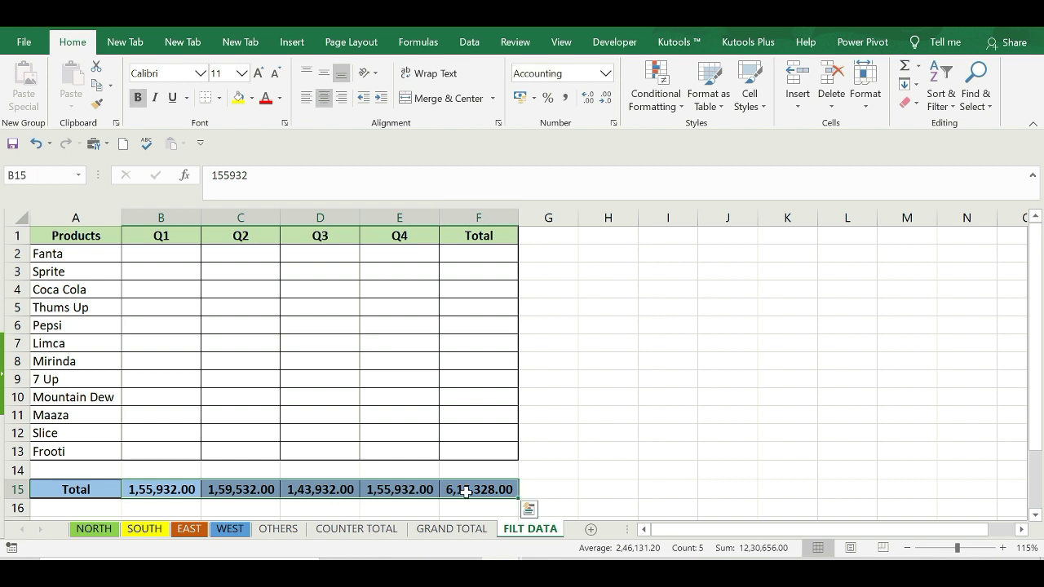
key("Delete")
left_click(659, 440)
key("Up")
key("Up")
key("Up")
key("Right")
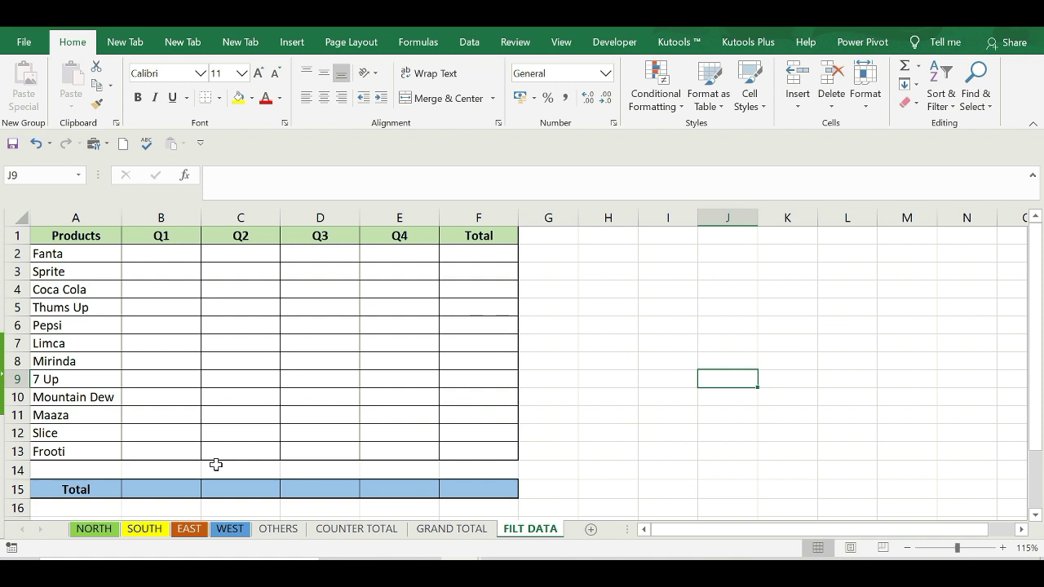
Rename NORTH and SOUTH to SALES-NORTH and SALES-SOUTH
left_click(92, 530)
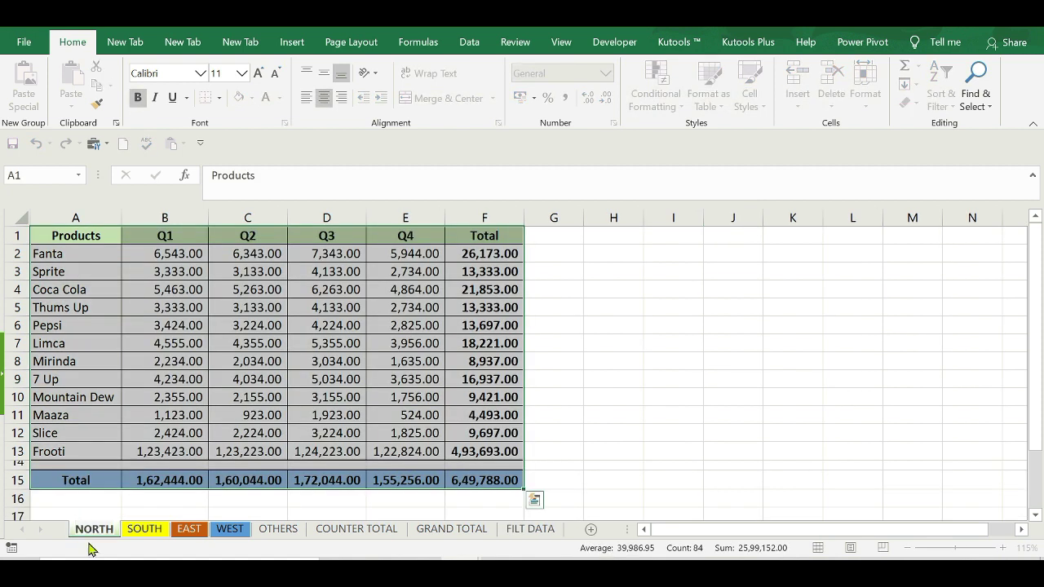
type("SALES-")
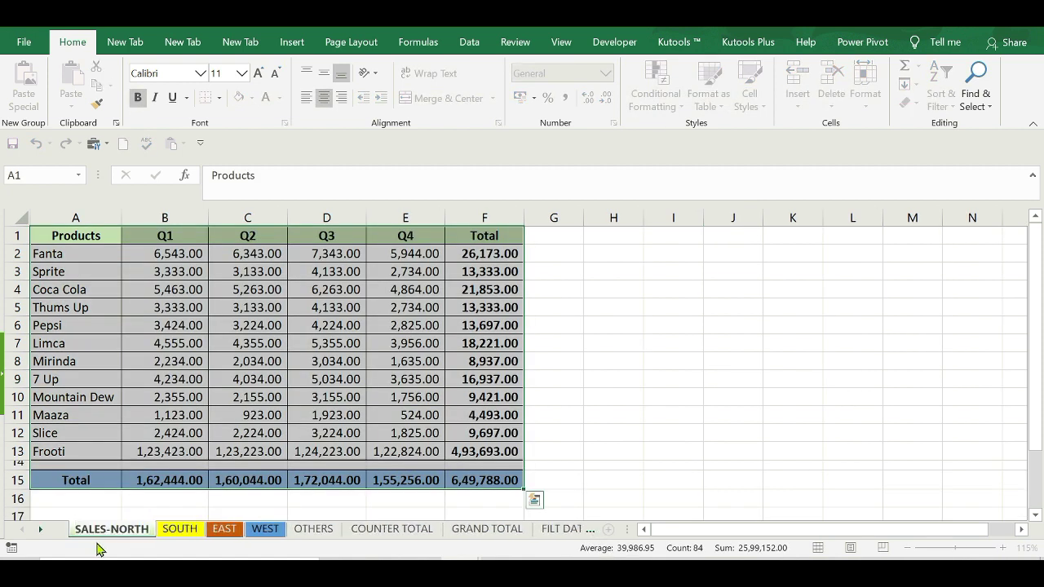
left_click(180, 529)
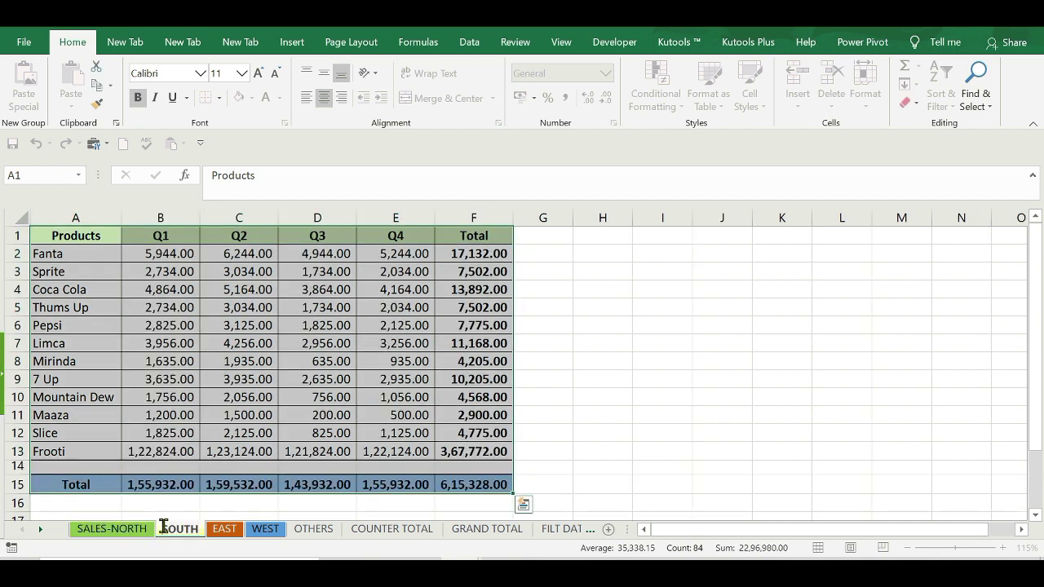
left_click(163, 526)
type("SALES-")
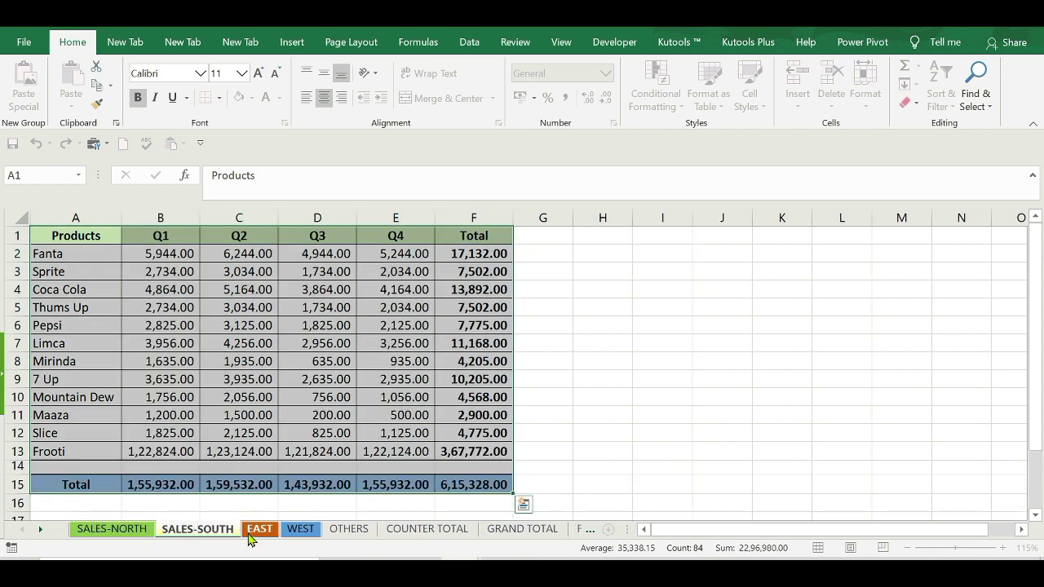
Rename EAST and WEST to SALES-EAST and SALES-WEST
double_click(250, 532)
left_click(247, 529)
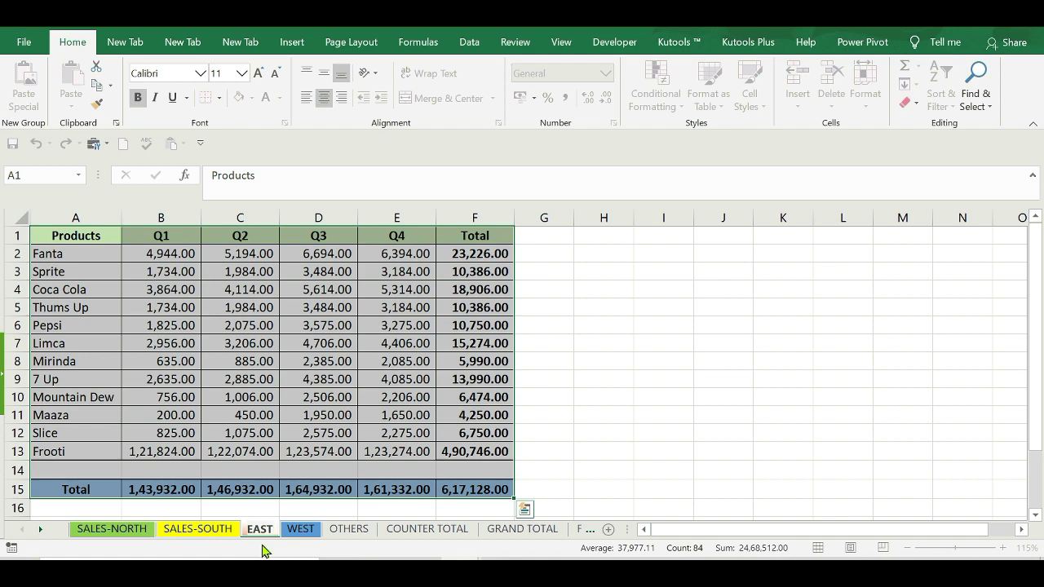
type("SALES-")
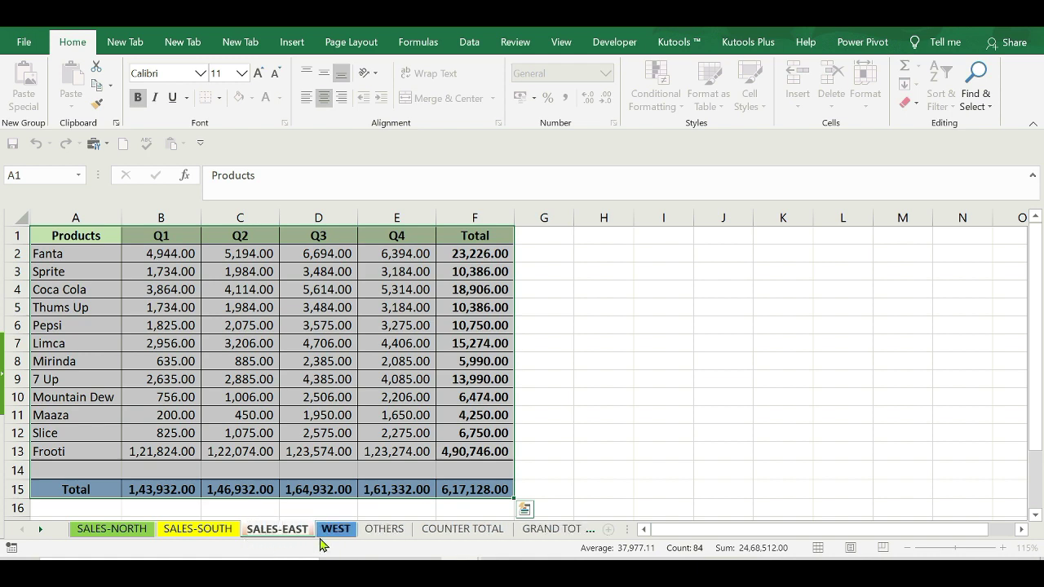
left_click(322, 530)
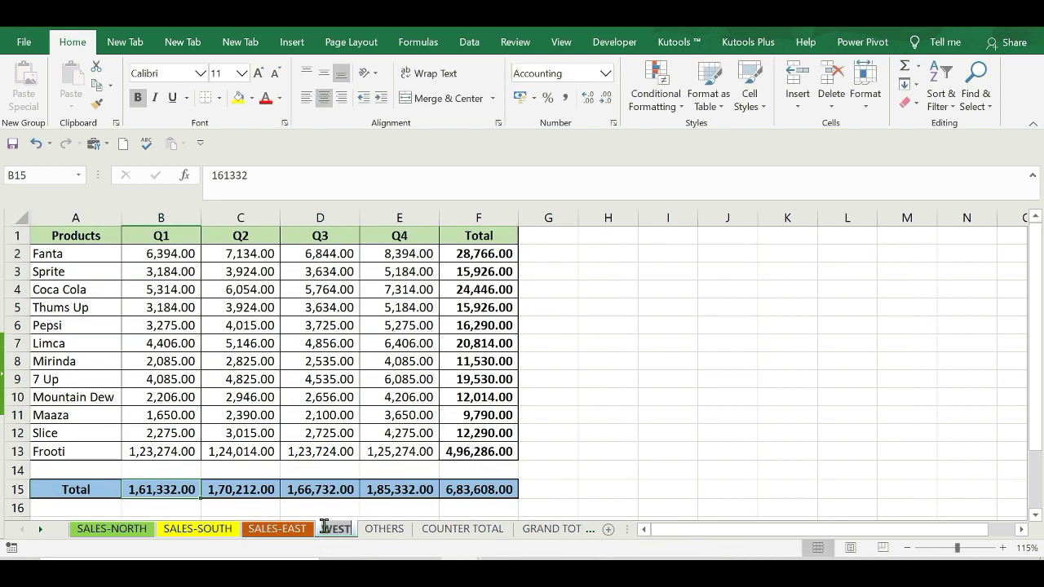
double_click(323, 528)
left_click(324, 529)
type("SALES")
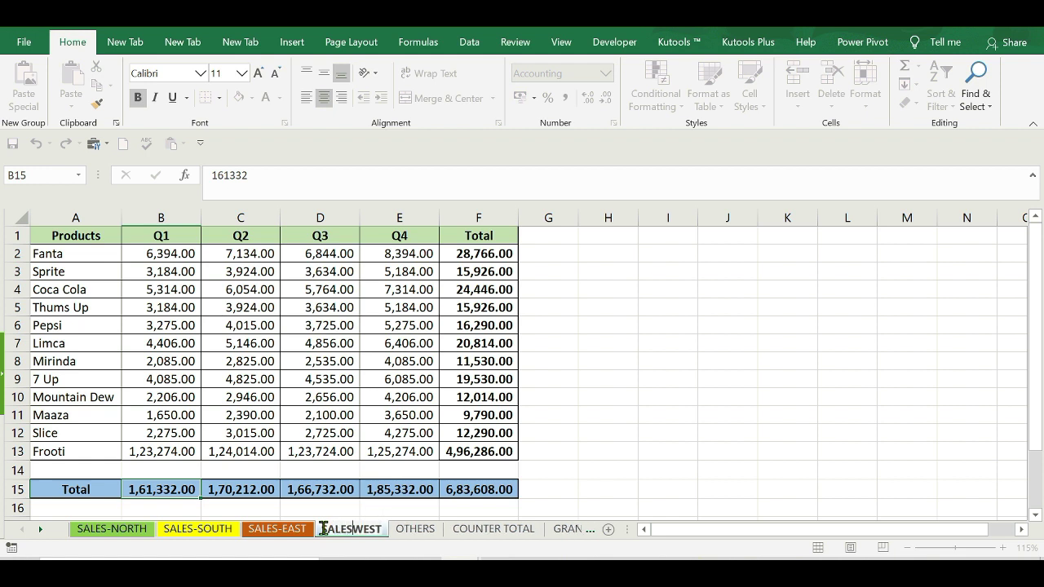
type("-")
left_click(580, 432)
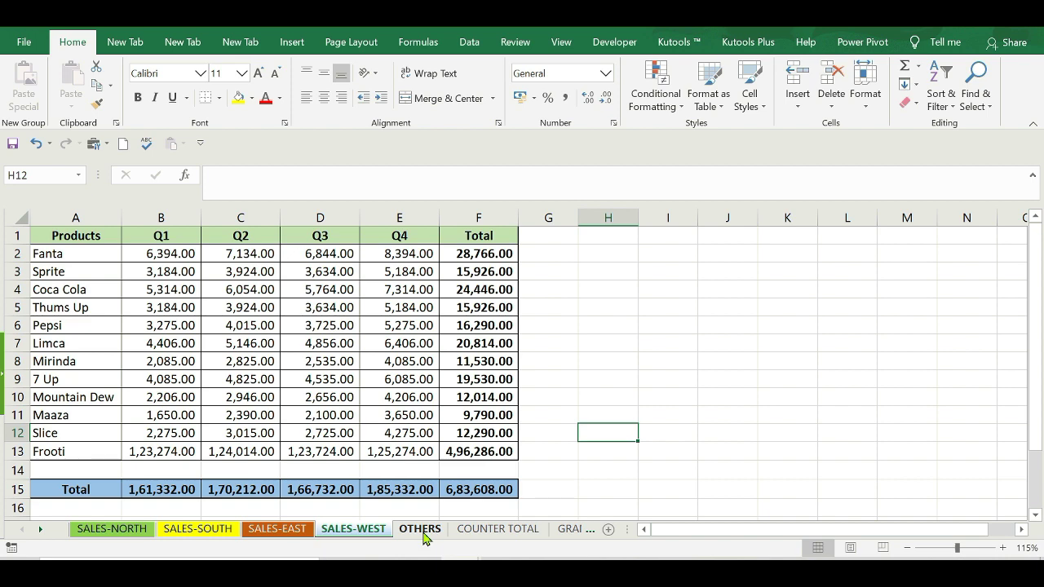
Go to GRAND TOTAL, select figures B2:F12 and inspect the formula in E8
left_click(422, 530)
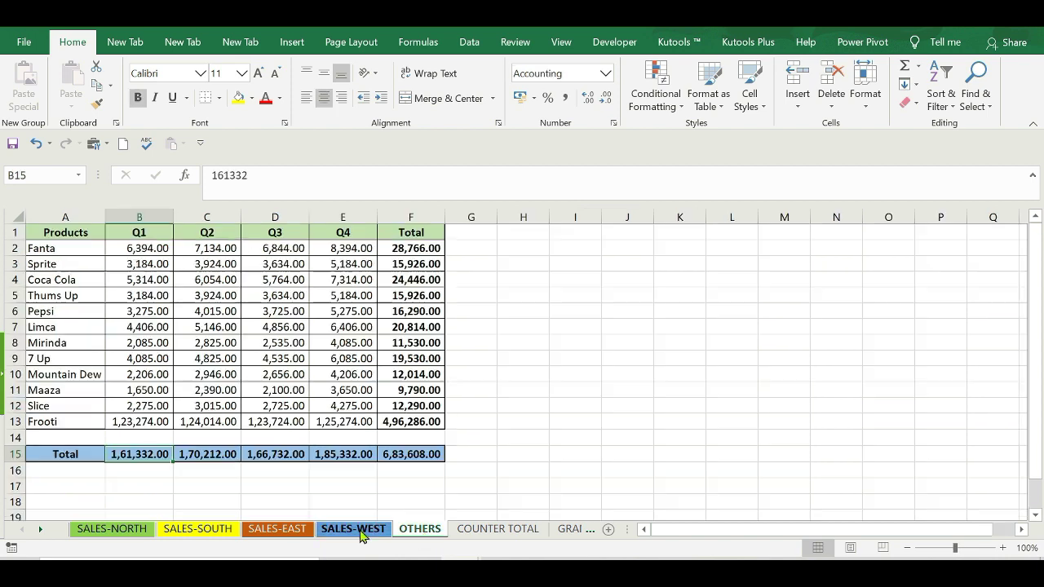
left_click(491, 530)
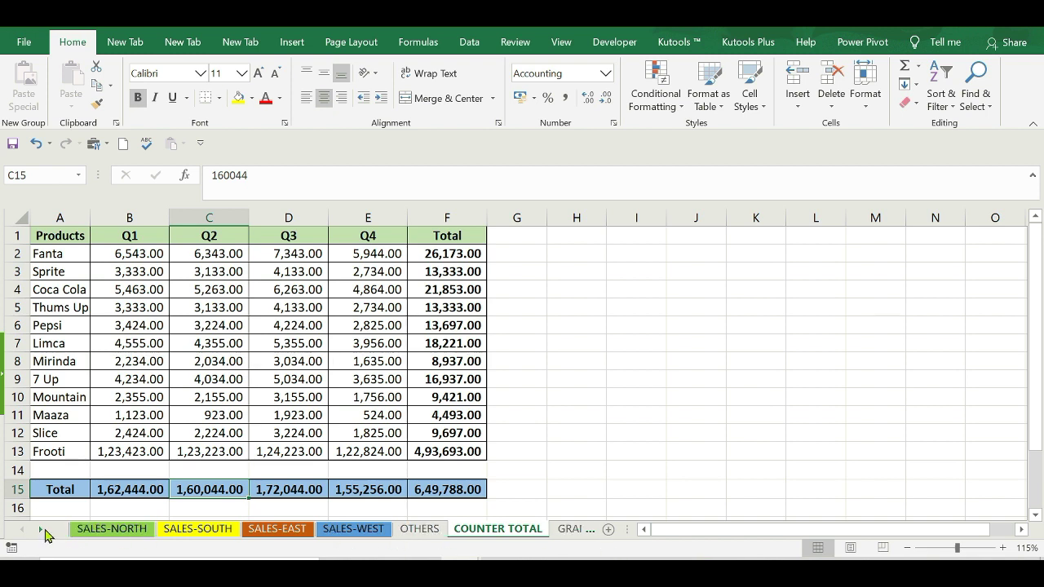
left_click(41, 530)
left_click(417, 530)
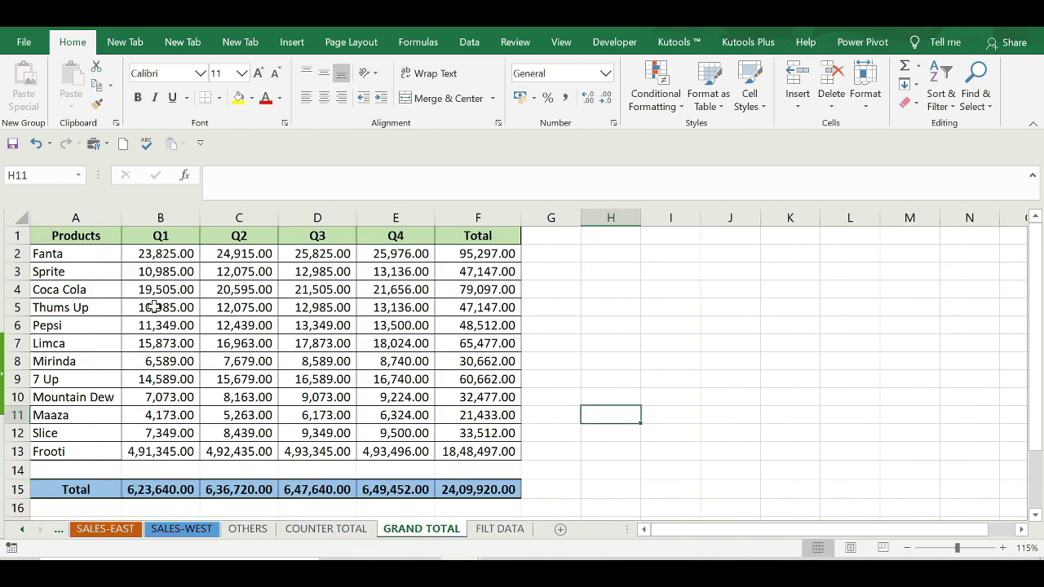
left_click_drag(167, 255, 483, 436)
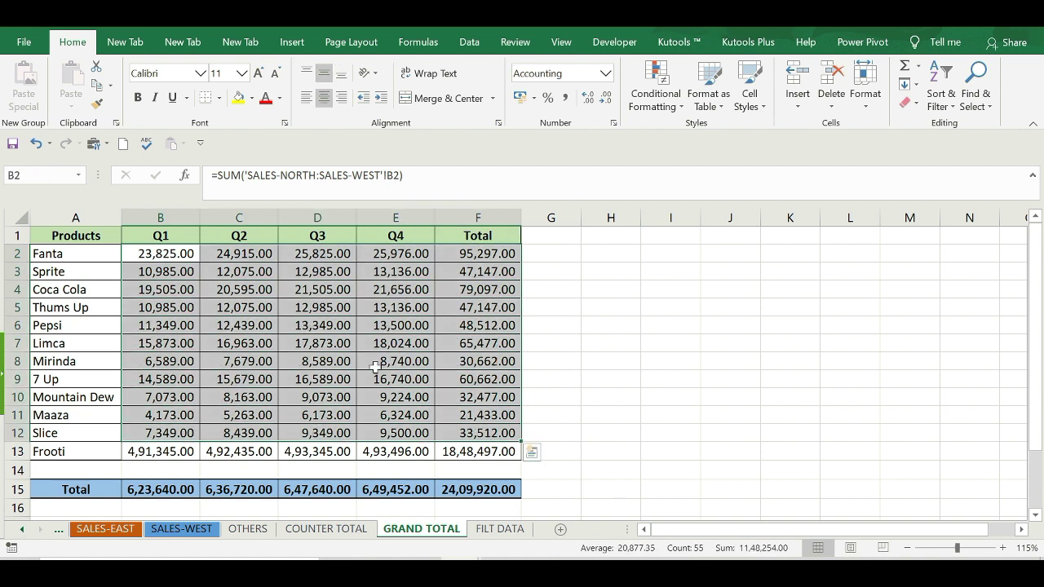
left_click(380, 361)
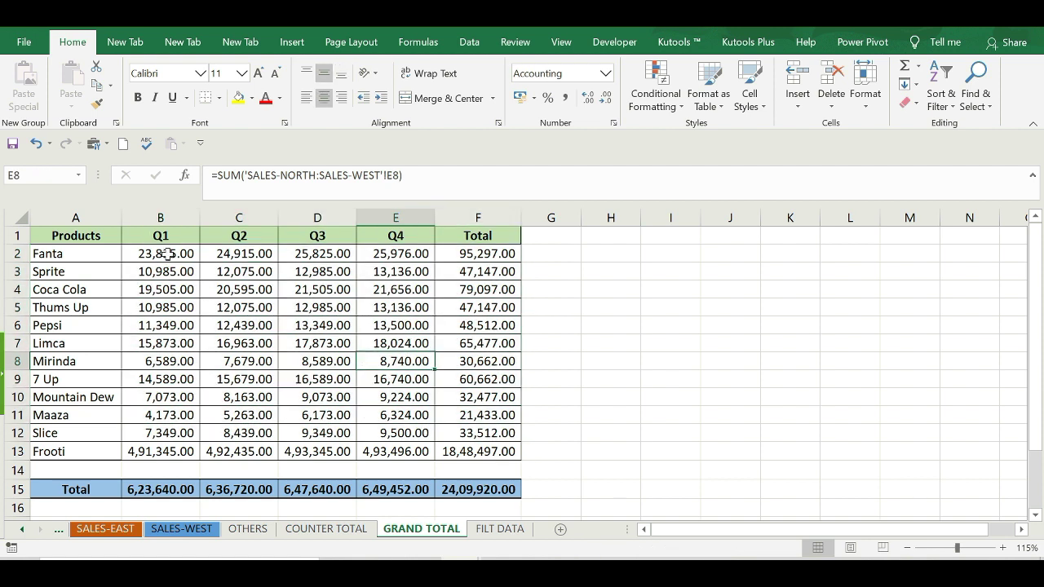
Switch to FILT DATA and select Fanta's Q1 cell B2
left_click(497, 528)
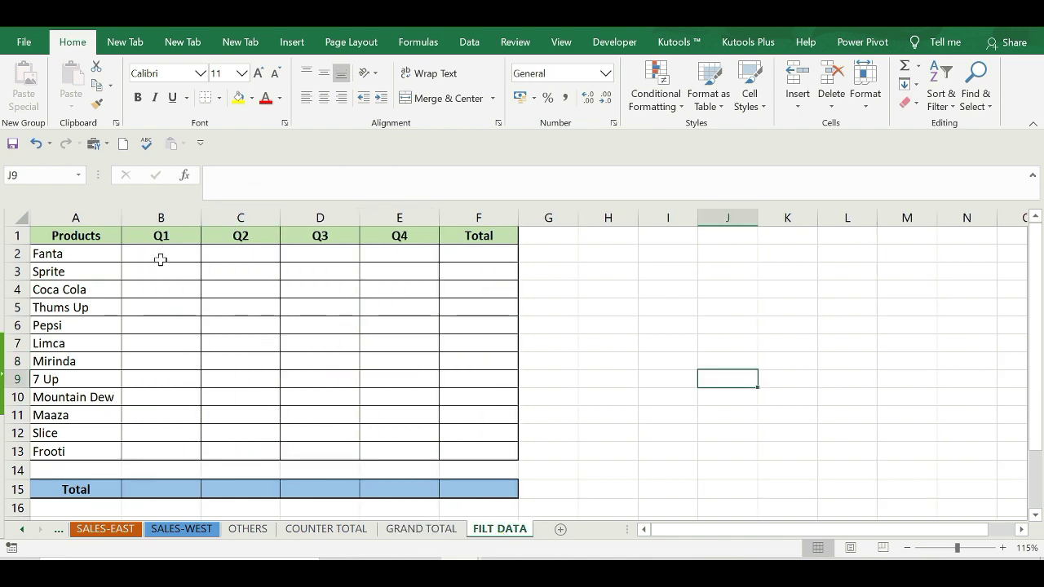
left_click(427, 532)
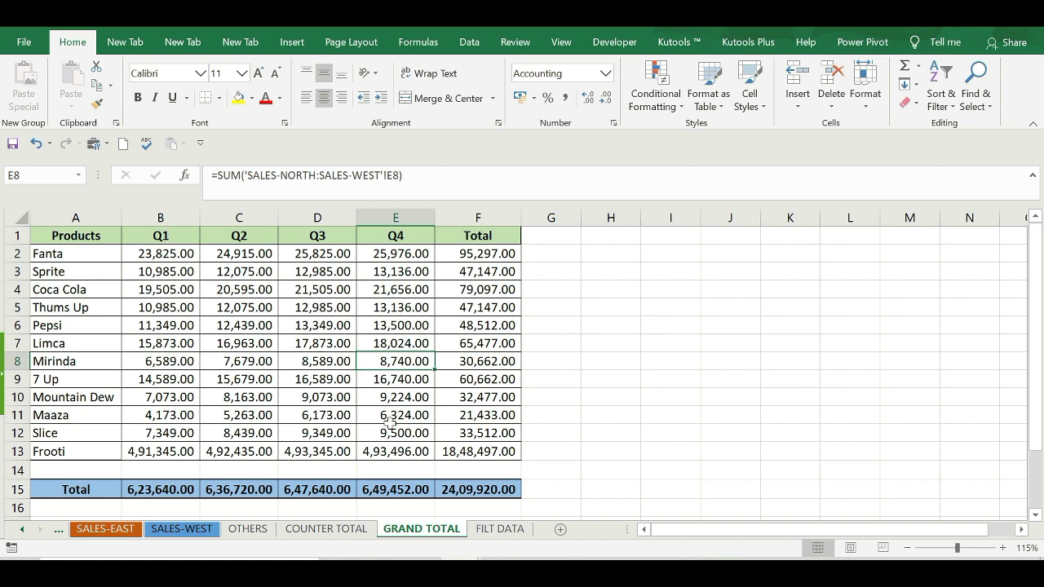
left_click(499, 535)
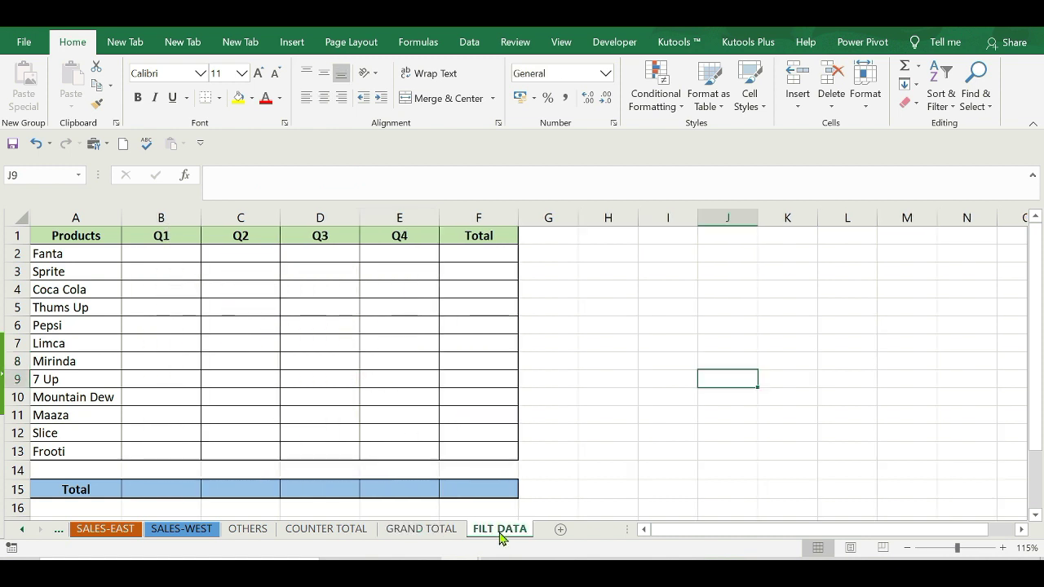
left_click(159, 255)
left_click(22, 531)
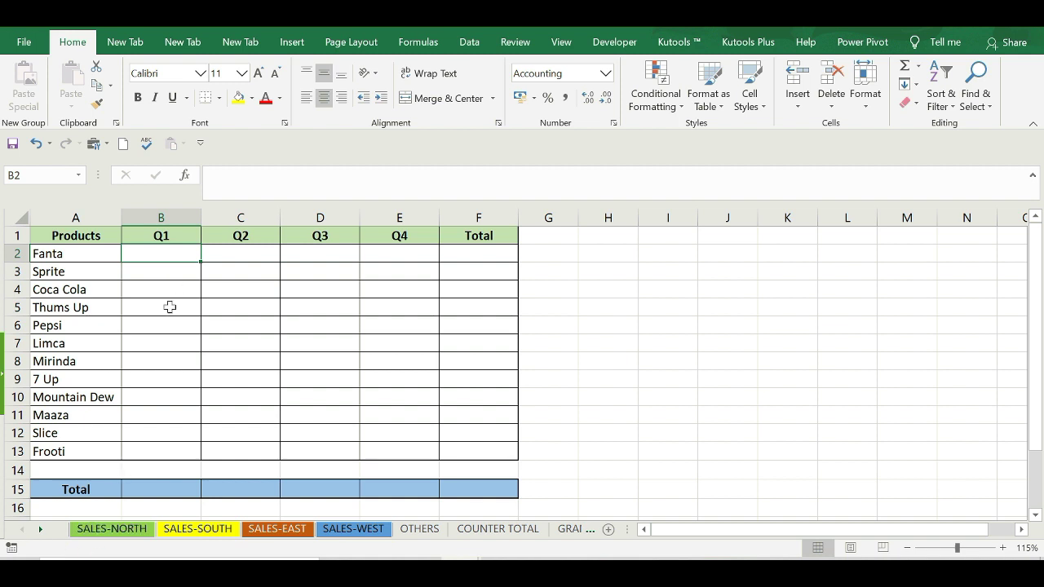
Enter =SUM('*SALES*'!b2) in FILT DATA cell B2 to total Fanta's Q1 as 23,825.00
left_click(168, 307)
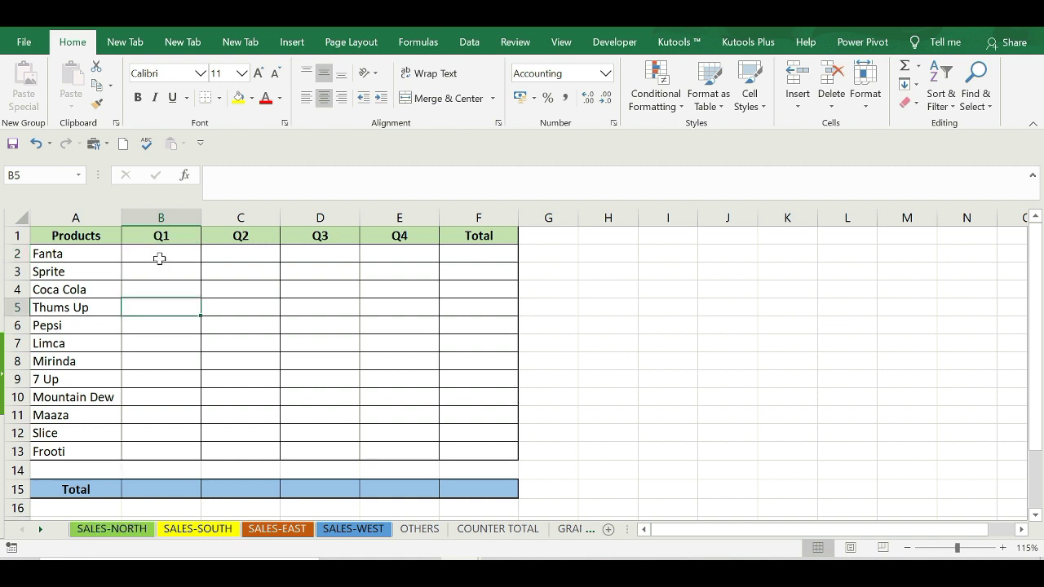
left_click(159, 259)
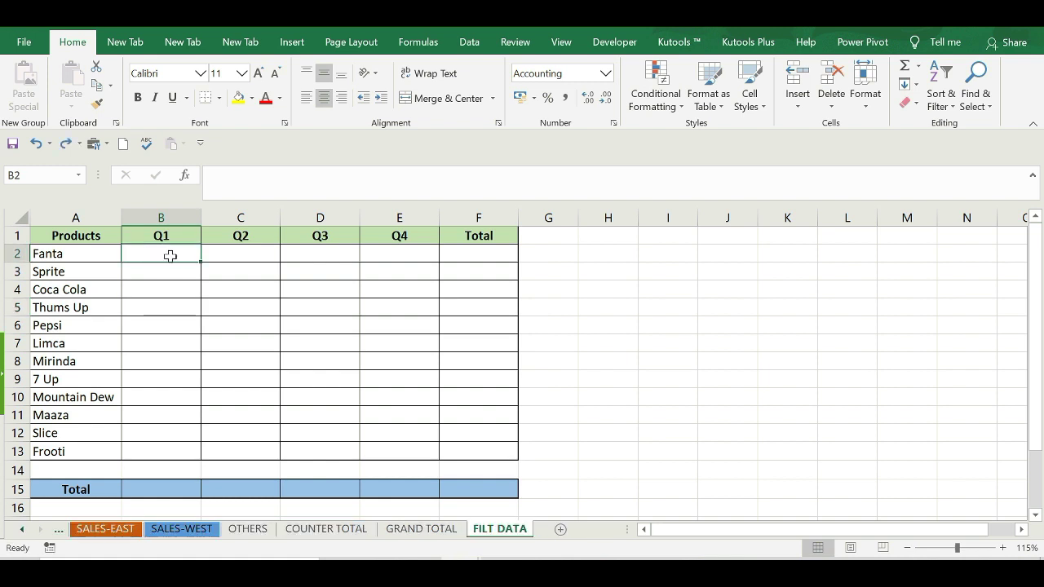
type("=SU")
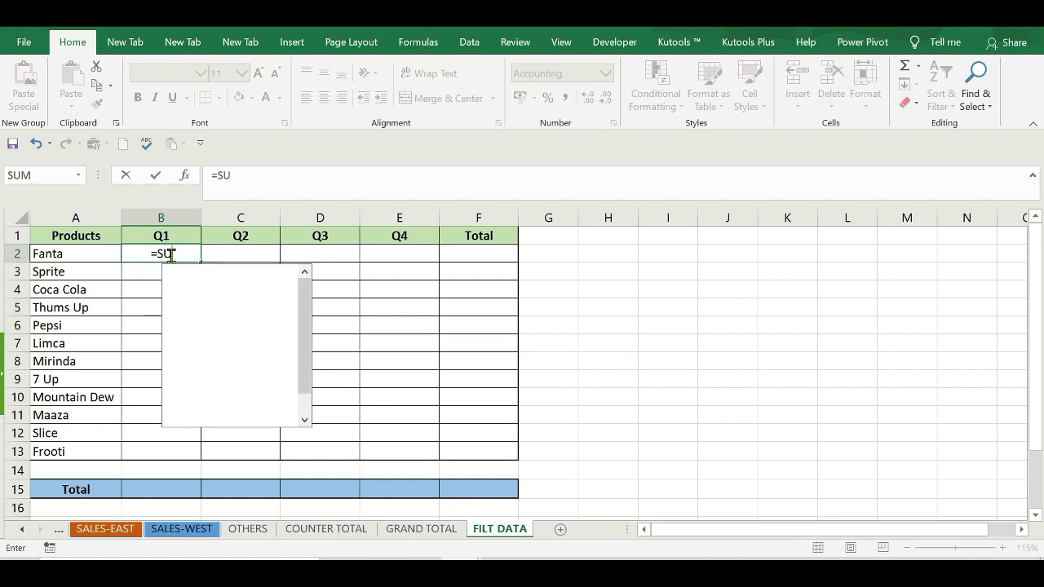
type("M(")
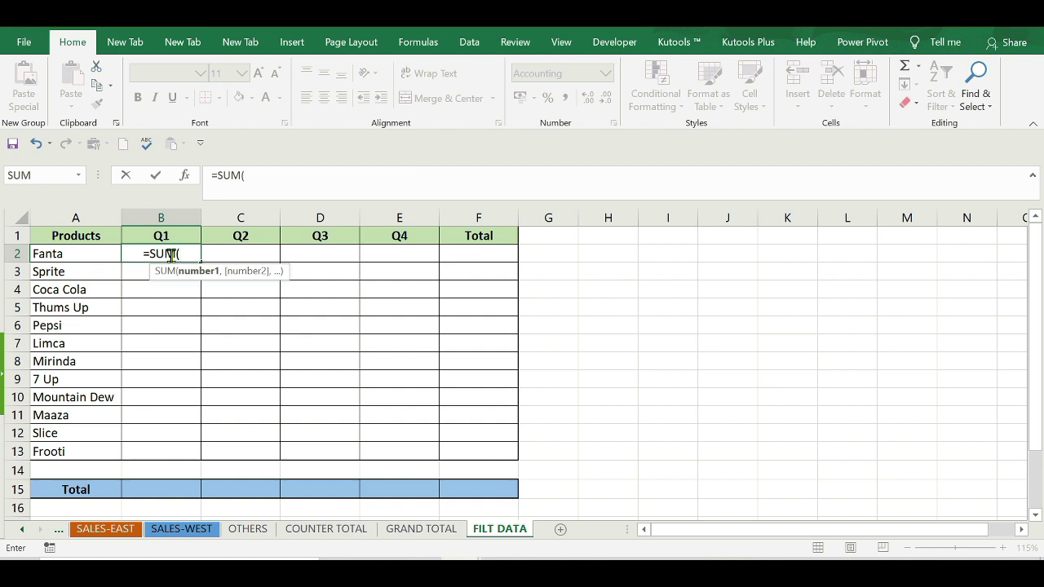
type("'")
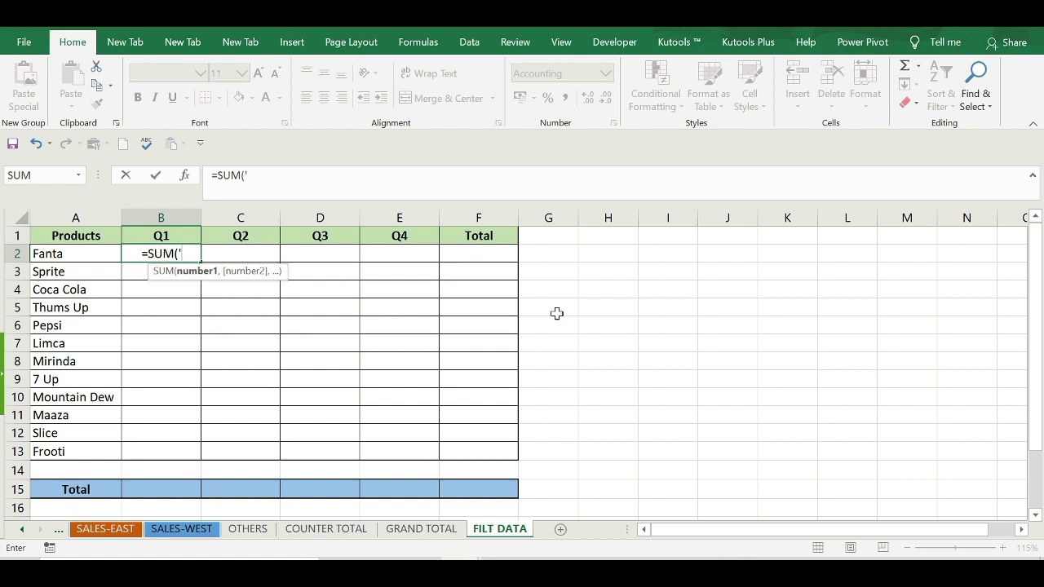
type("*")
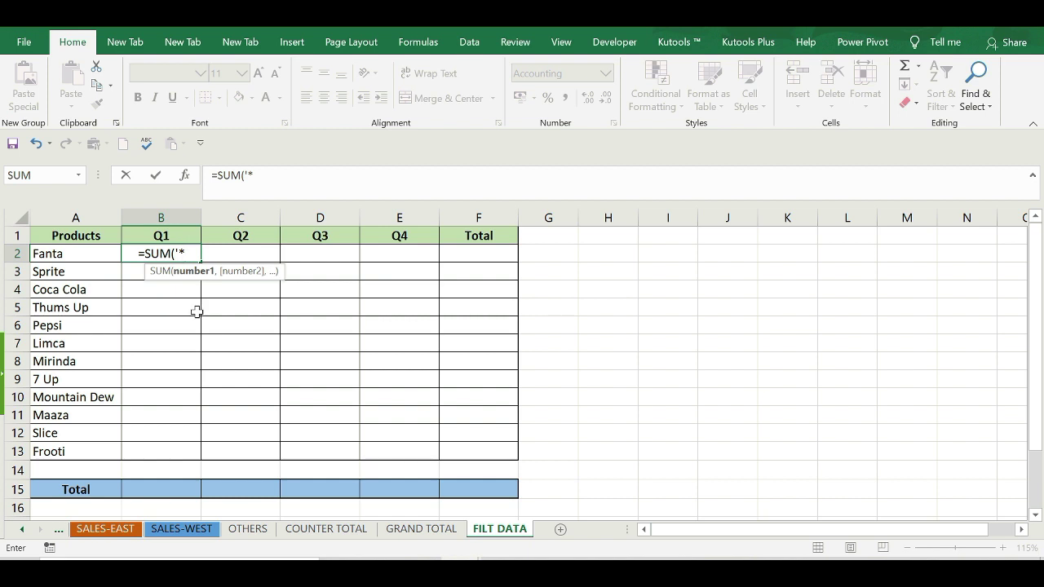
type("SALE")
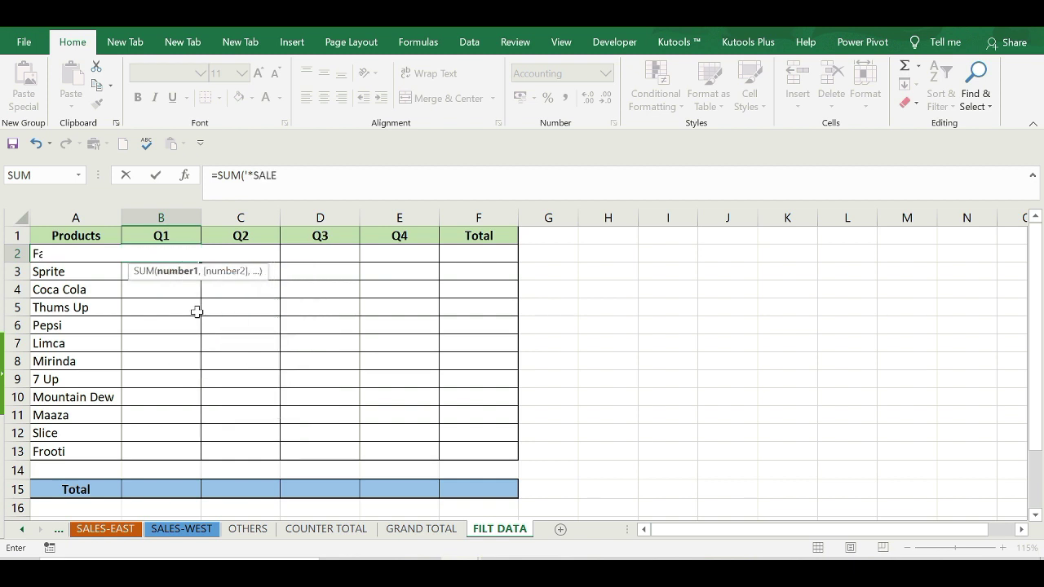
type("S")
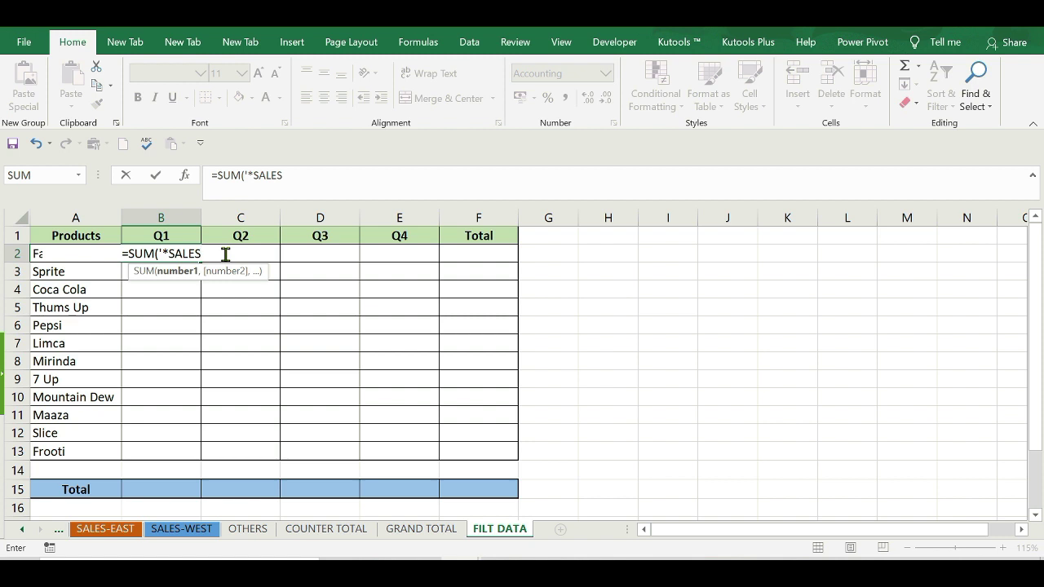
type("*")
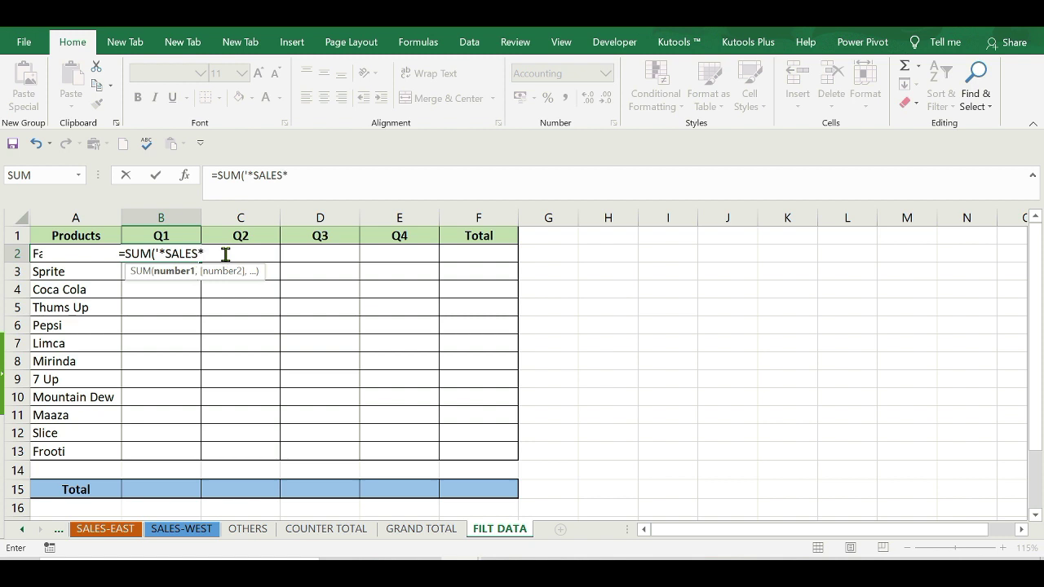
type("'")
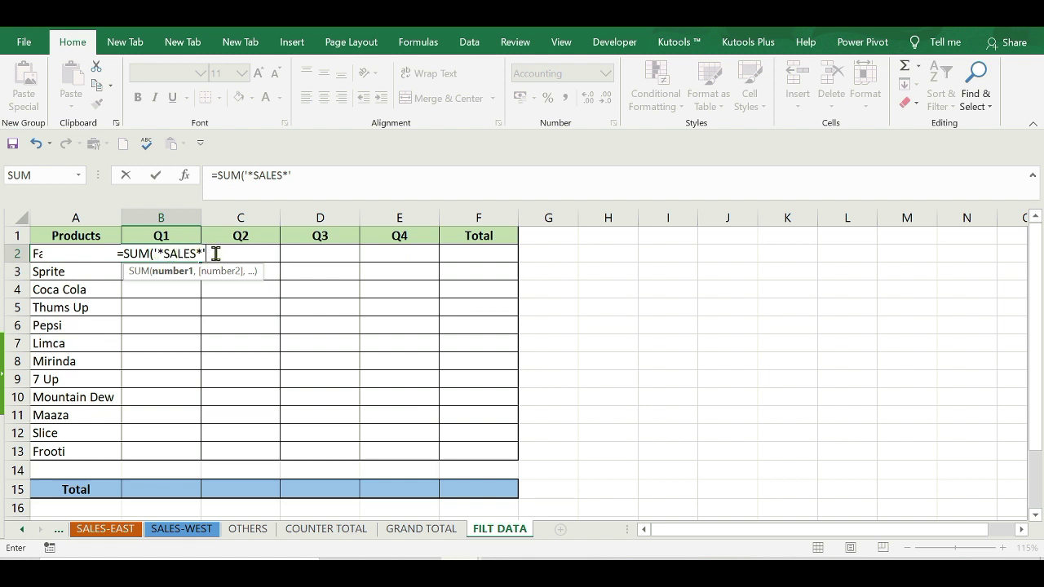
type("!")
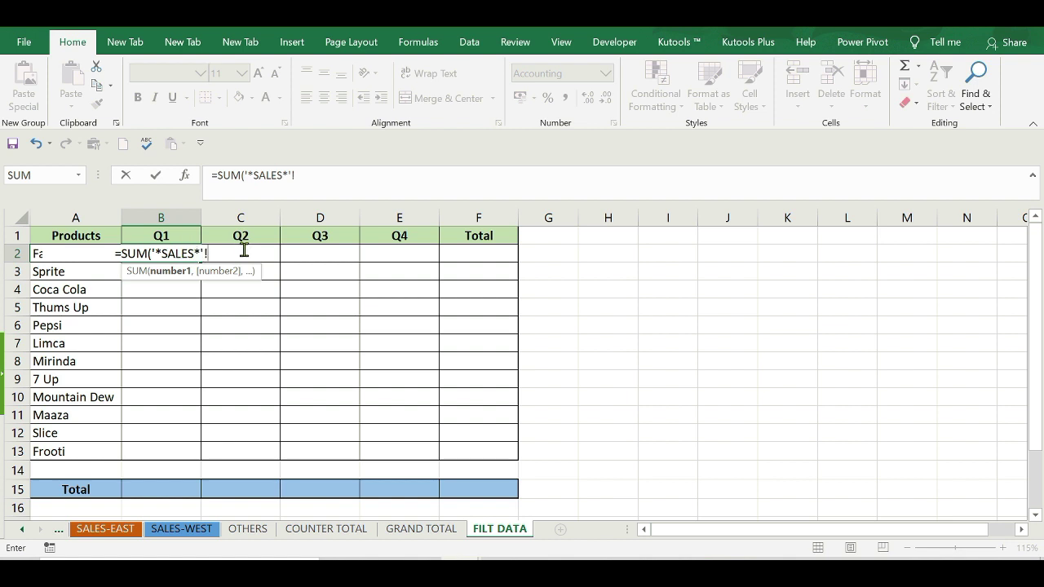
type("b2")
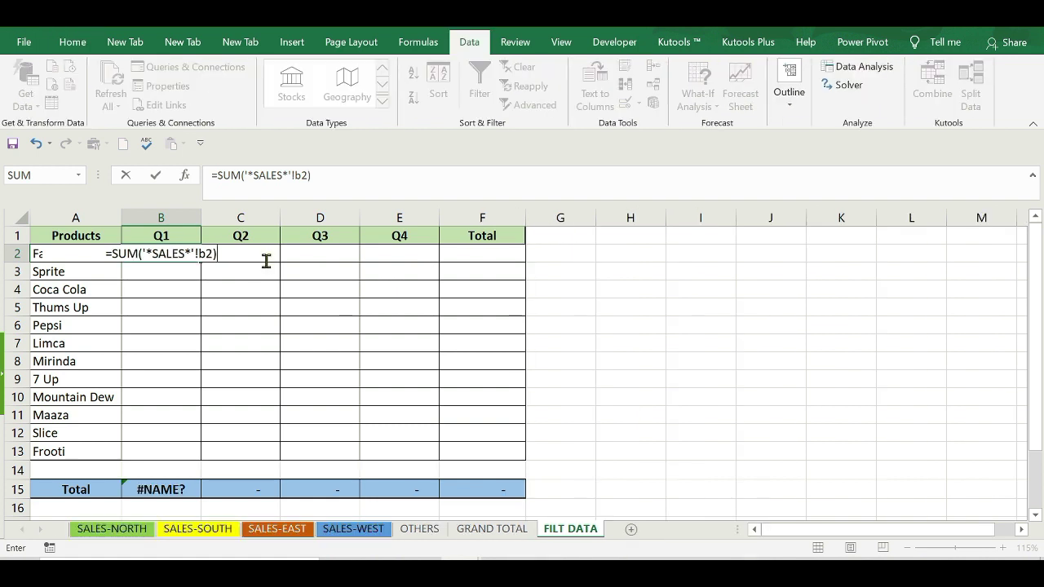
key("Return")
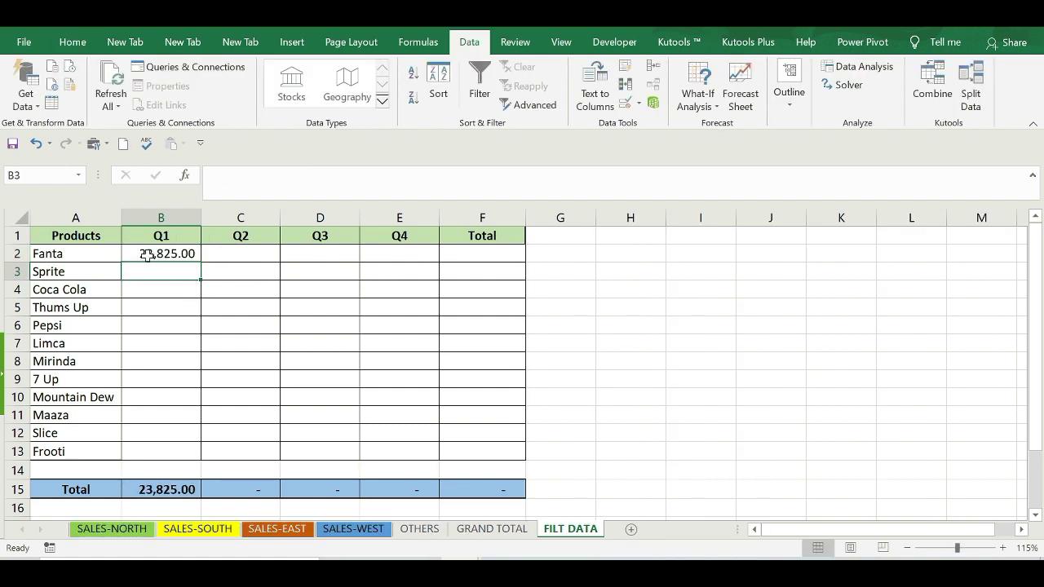
Fill the B2 cross-sheet SUM formula across to column F and down to row 13
left_click(140, 253)
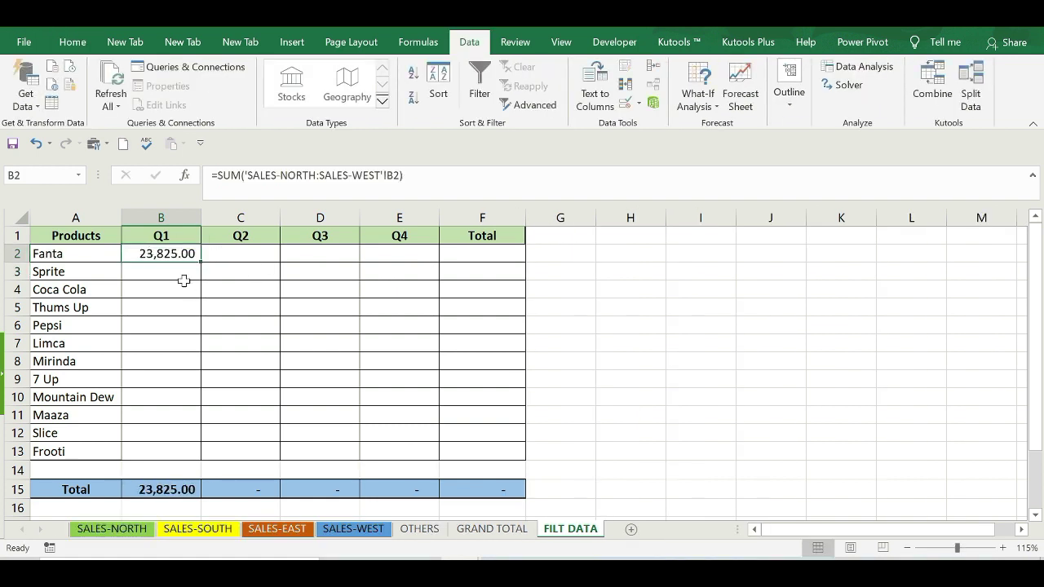
left_click(477, 529)
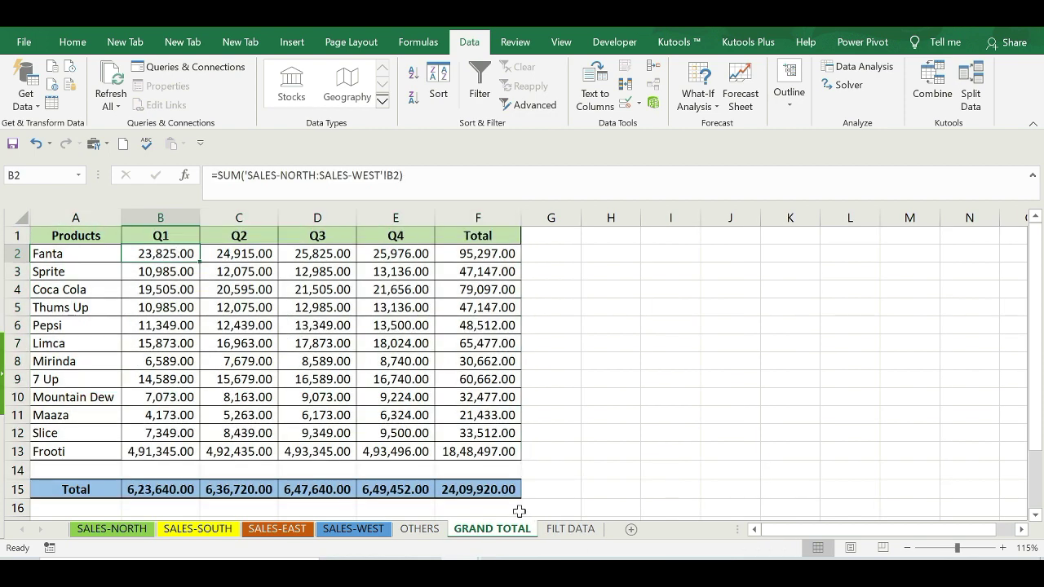
left_click(569, 530)
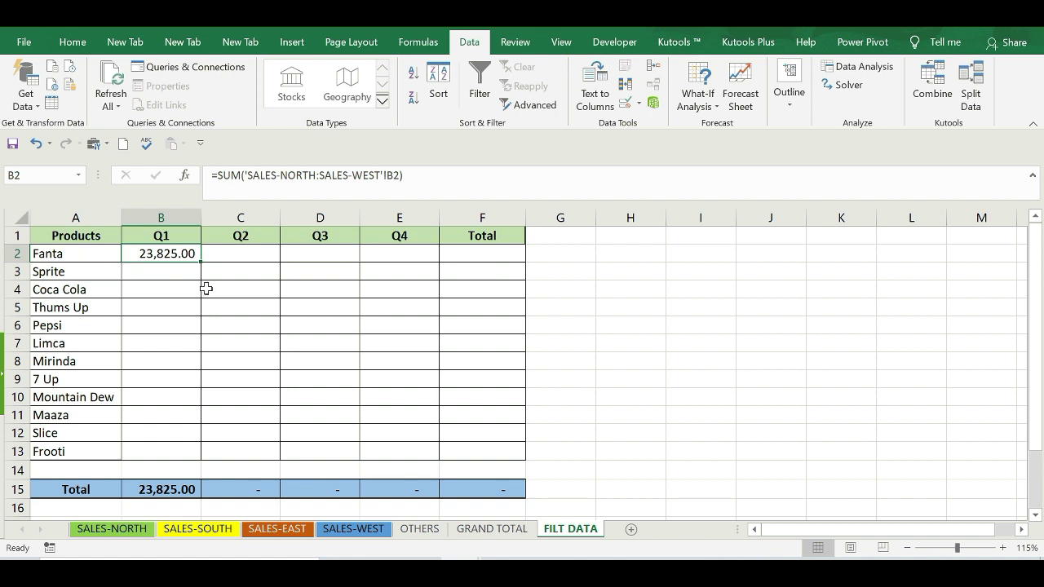
mouse_move(203, 264)
left_mouse_down()
mouse_move(507, 263)
mouse_move(532, 457)
left_mouse_up()
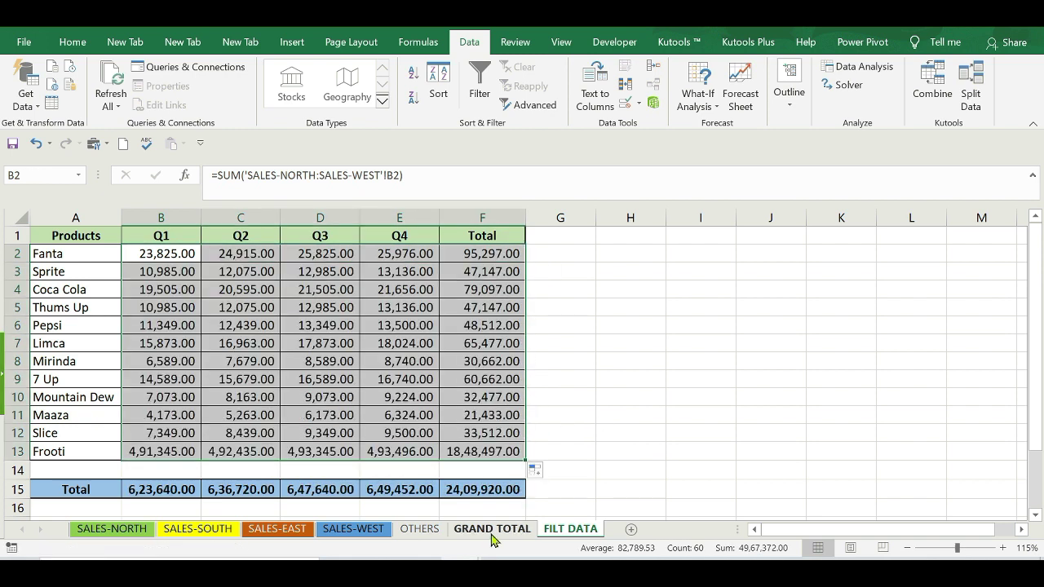
Compare the filled FILT DATA totals with the GRAND TOTAL and COUNTER TOTAL sheets
left_click(492, 529)
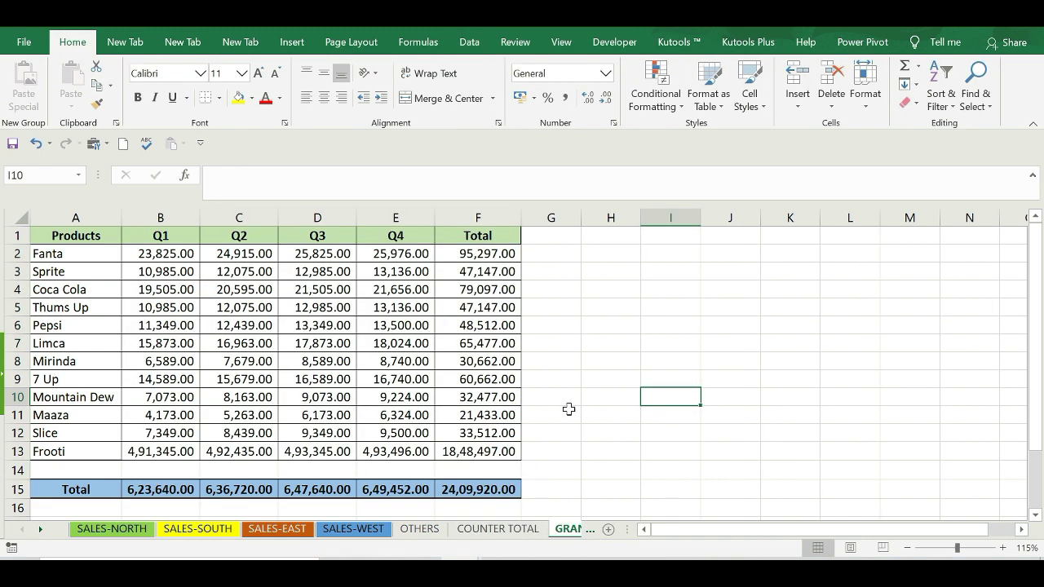
left_click(499, 531)
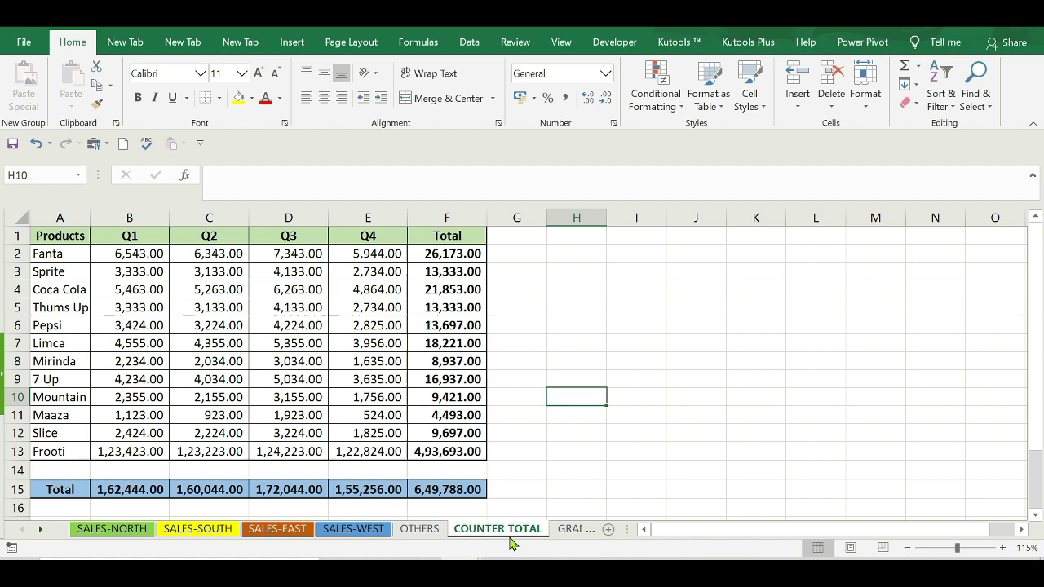
left_click(562, 531)
left_click(561, 532)
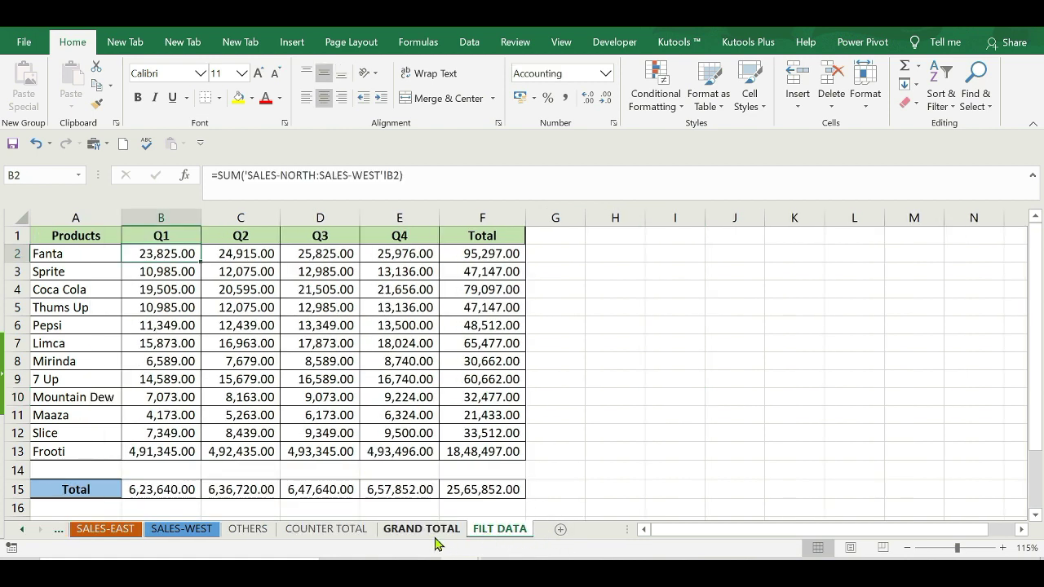
Group the OTHERS, COUNTER TOTAL and FILT DATA sheets and delete them
left_click(245, 534)
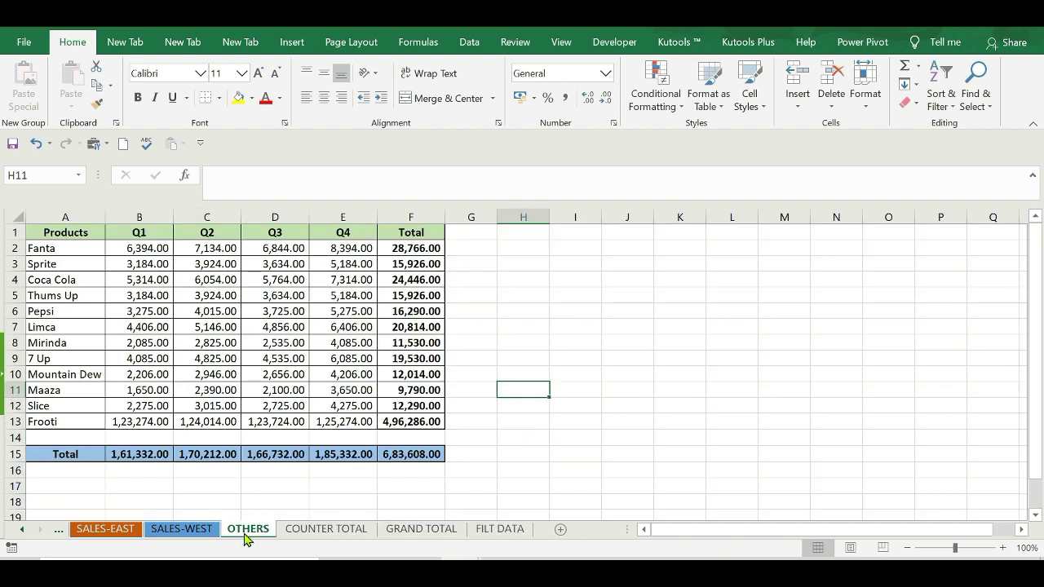
left_click(298, 532, "ctrl")
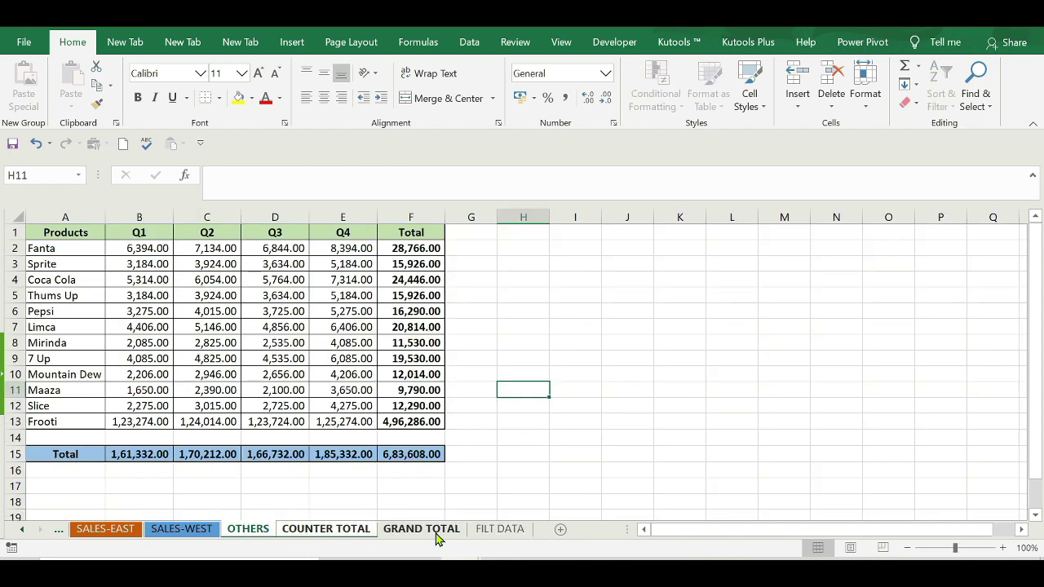
right_click(499, 530)
left_click(543, 336)
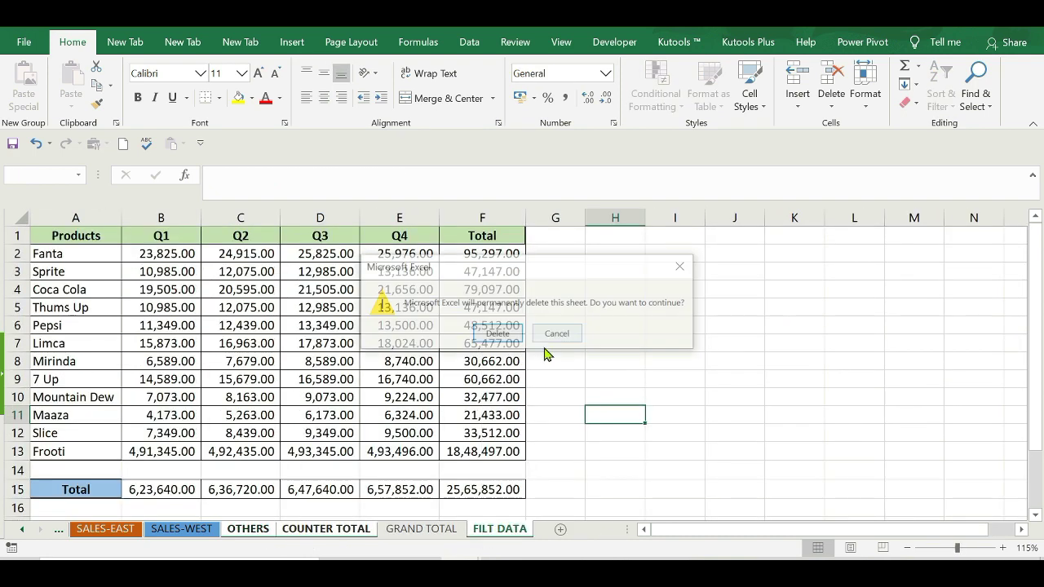
left_click(507, 336)
Select the Mountain Dew row A10:D10 on GRAND TOTAL and bring the first SALES tabs into view
left_click(611, 414)
left_click_drag(317, 397, 3, 403)
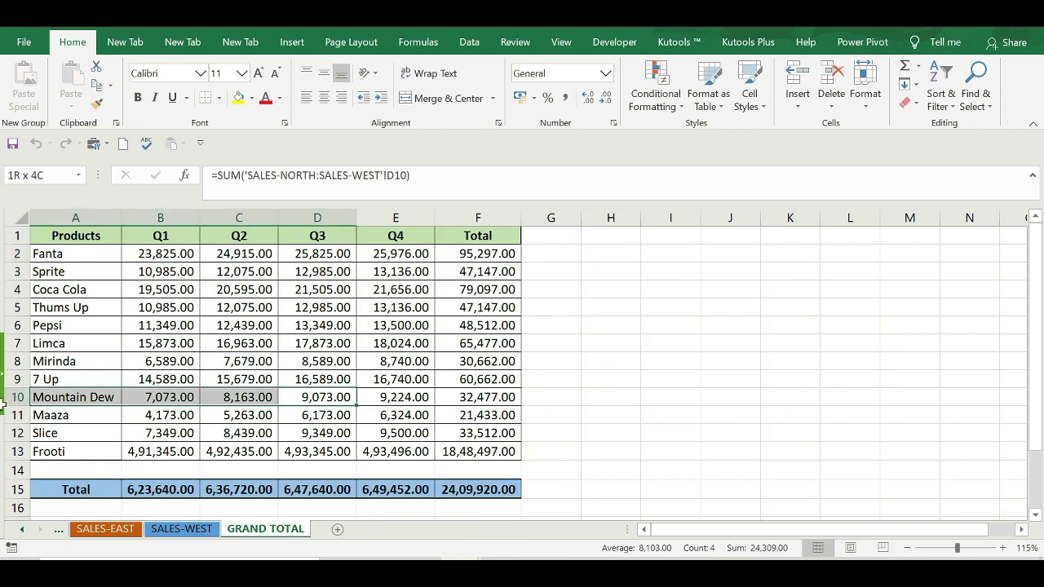
left_click(22, 530)
Review the SALES sheets and the SUM formulas behind the GRAND TOTAL cells
left_click(22, 530)
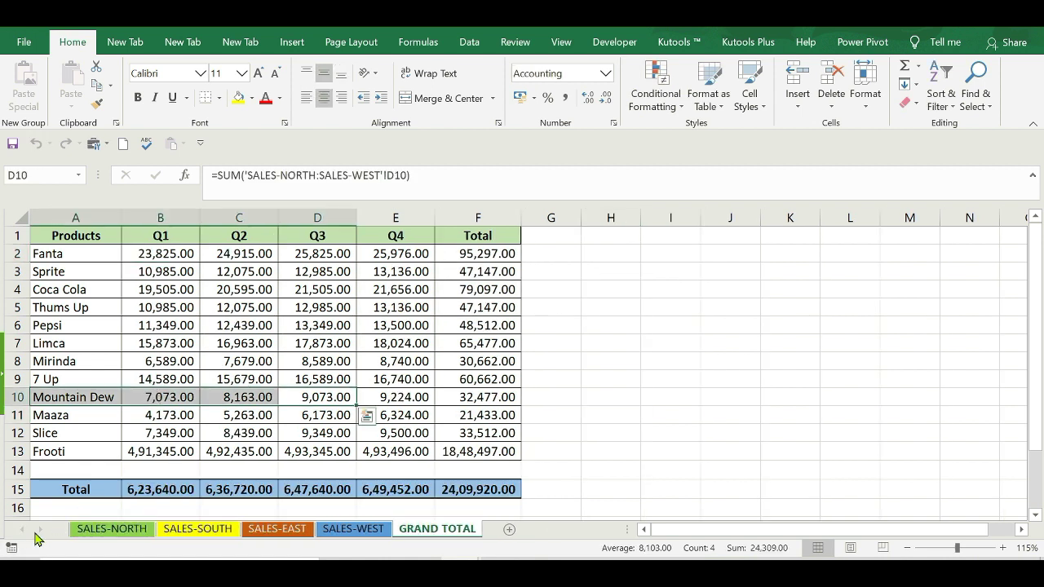
left_click(168, 529)
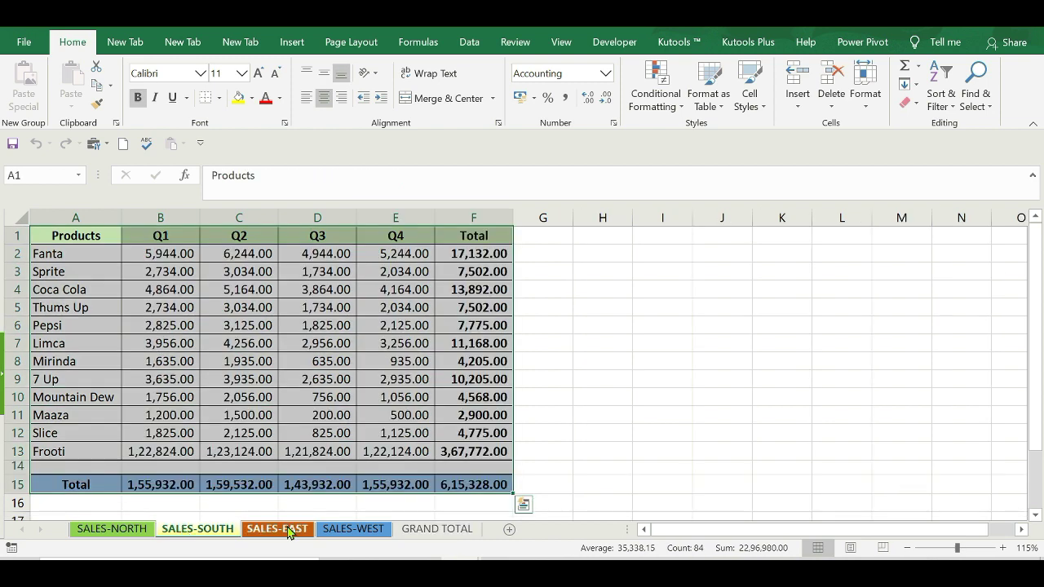
left_click(263, 529)
left_click(437, 529)
left_click(149, 253)
left_click(204, 326)
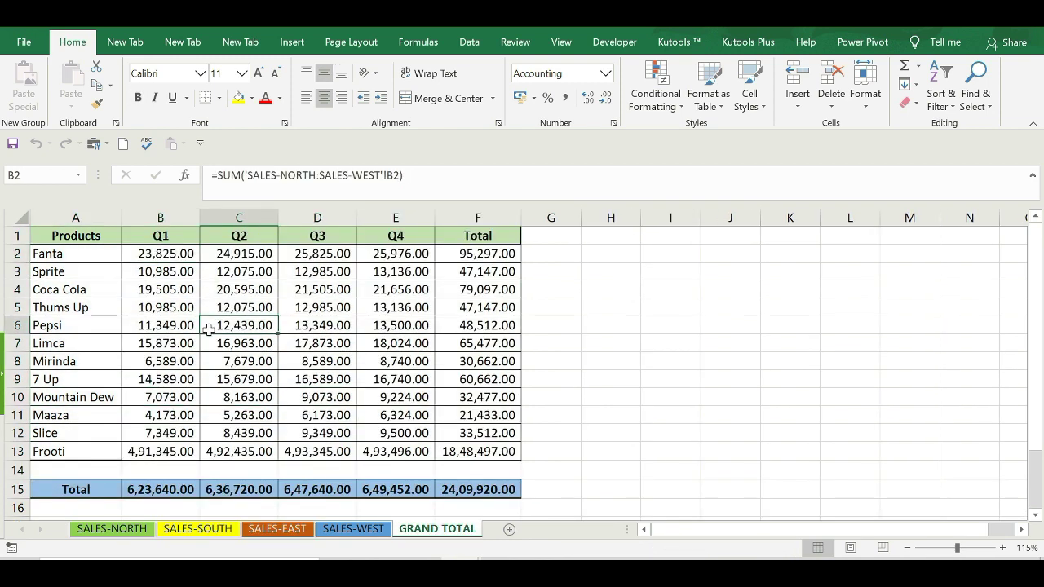
left_click(164, 275)
left_click(250, 292)
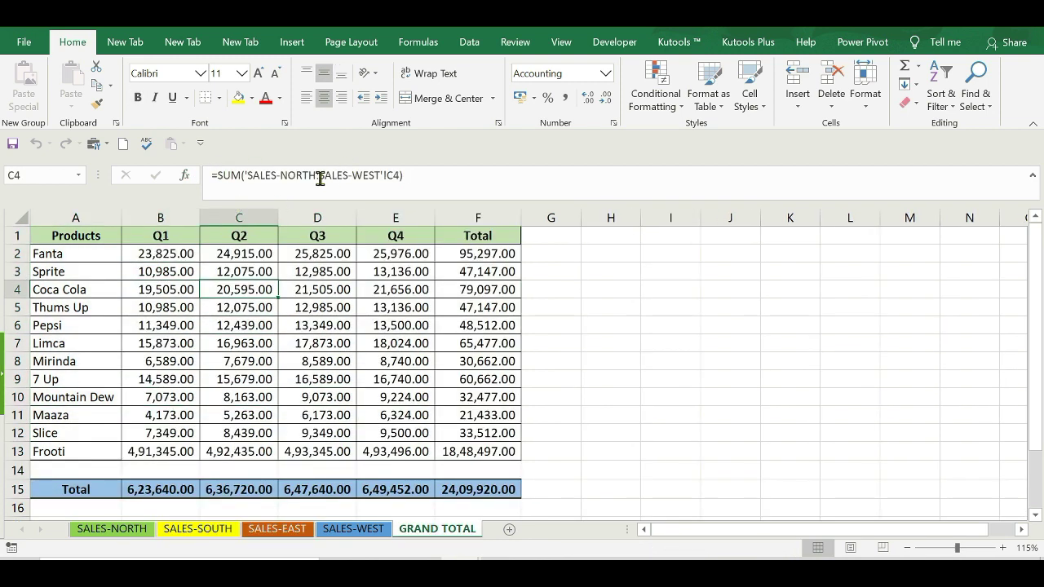
left_click(244, 272)
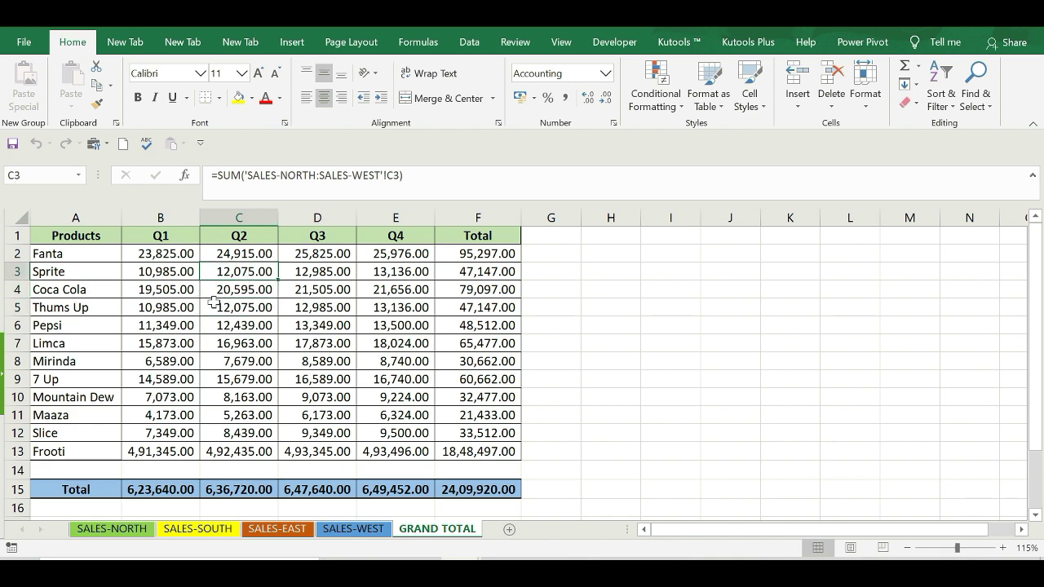
Move SALES-NORTH's A1:F15 table to I18 and check GRAND TOTAL's lowered Fanta Q1 of 17,282.00
left_click(104, 532)
left_click(341, 435)
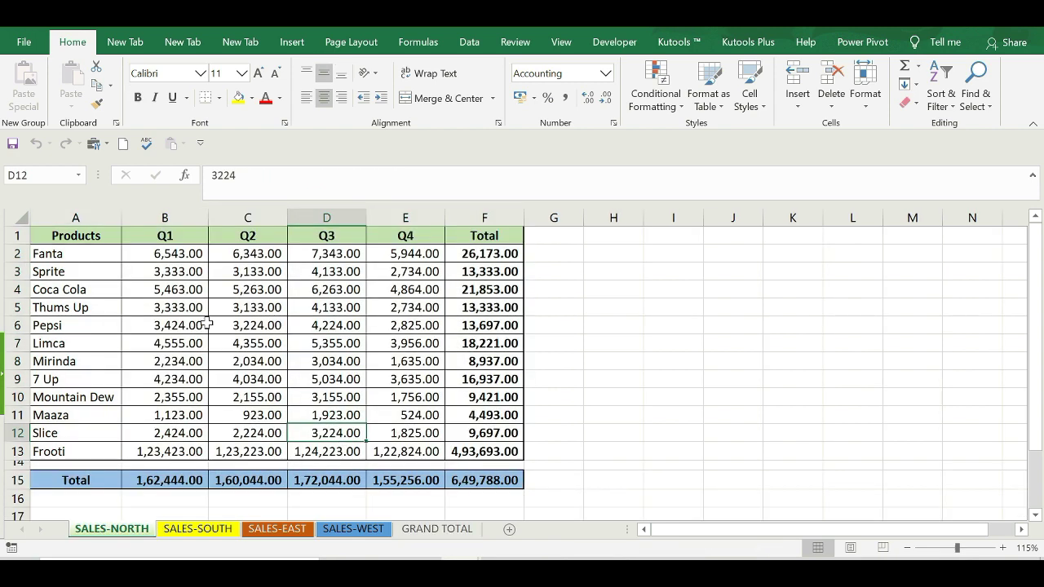
left_click(55, 235)
left_click_drag(56, 235, 466, 479)
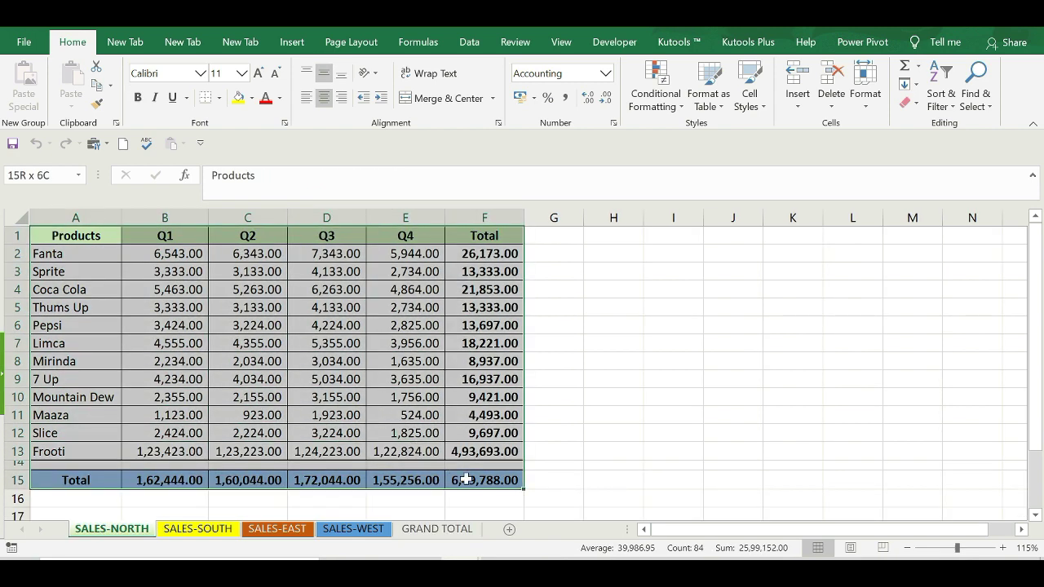
key("alt+a")
key("ctrl+c")
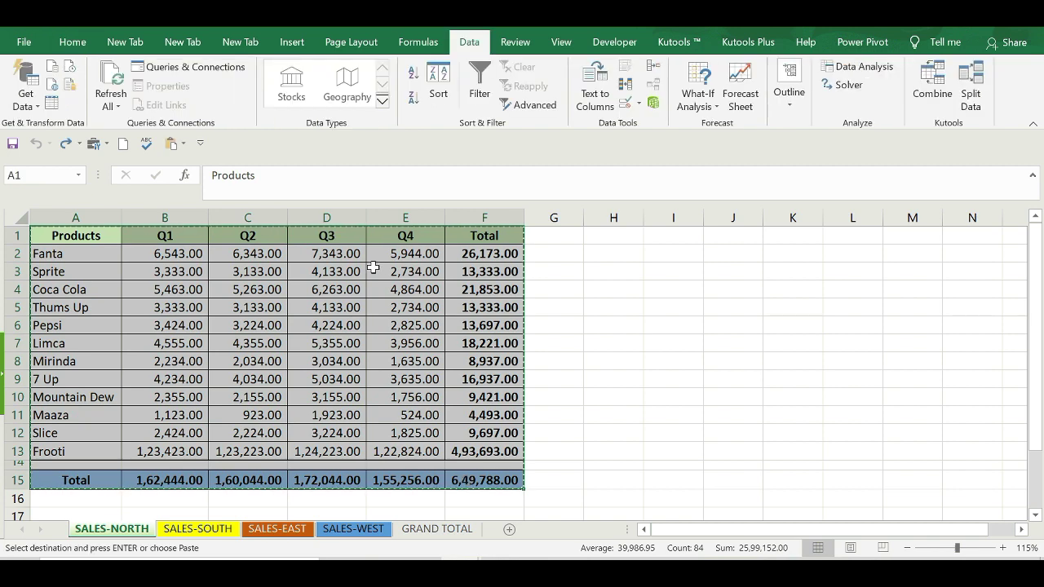
scroll(372, 269, "down", 3)
left_click(678, 386)
left_click(674, 373)
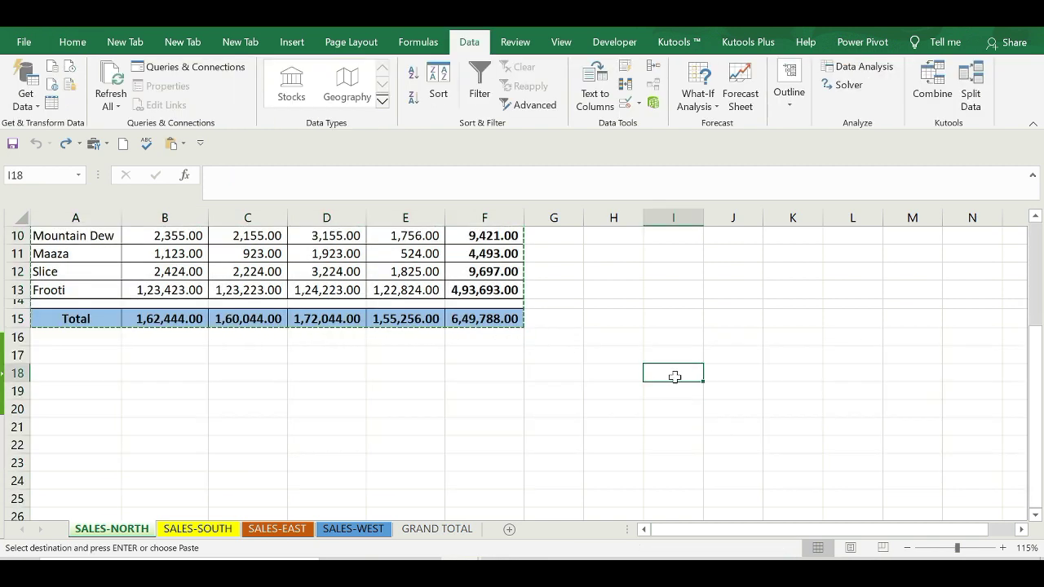
key("ctrl+v")
left_click(440, 530)
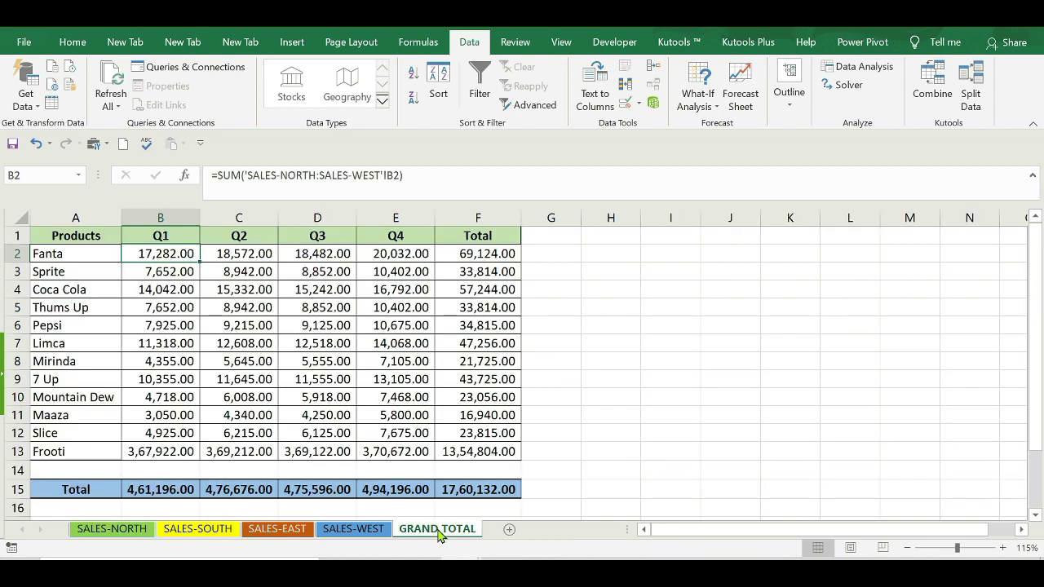
left_click(189, 277)
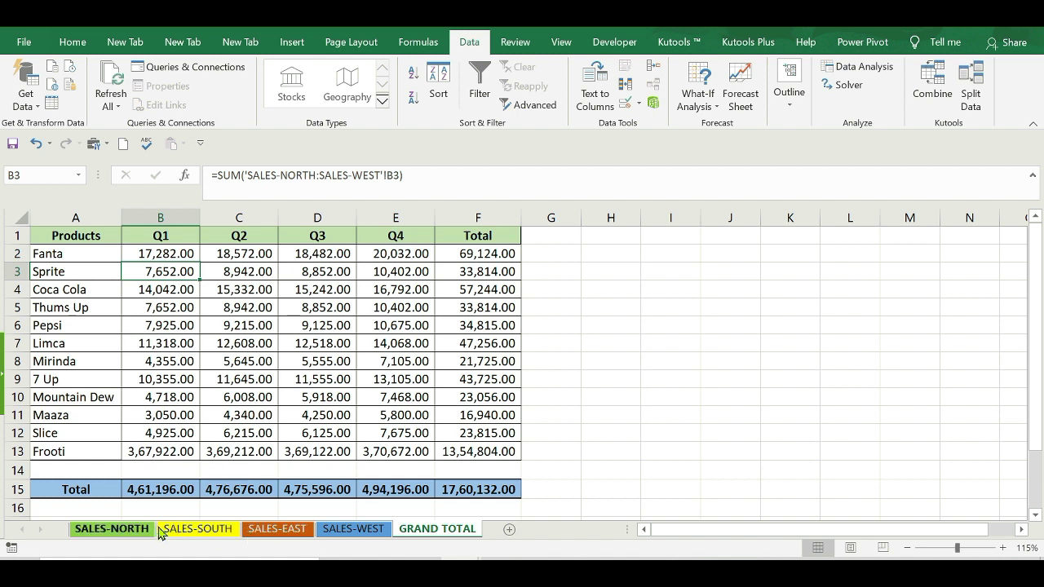
Select GRAND TOTAL's B2:F13 and open, then close, the Consolidate dialog without changes
left_click(238, 380)
left_click_drag(166, 255, 461, 455)
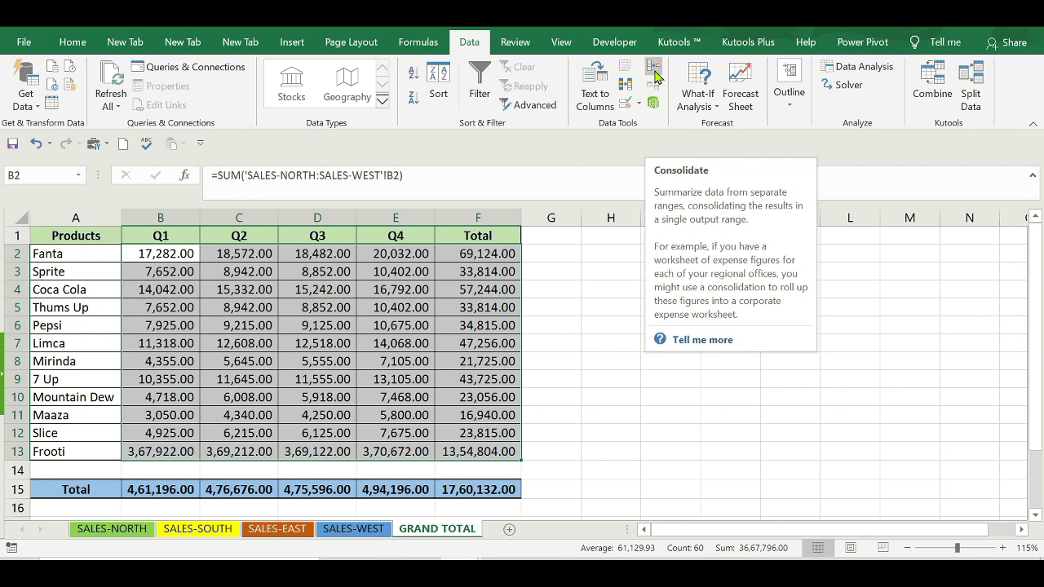
left_click(654, 71)
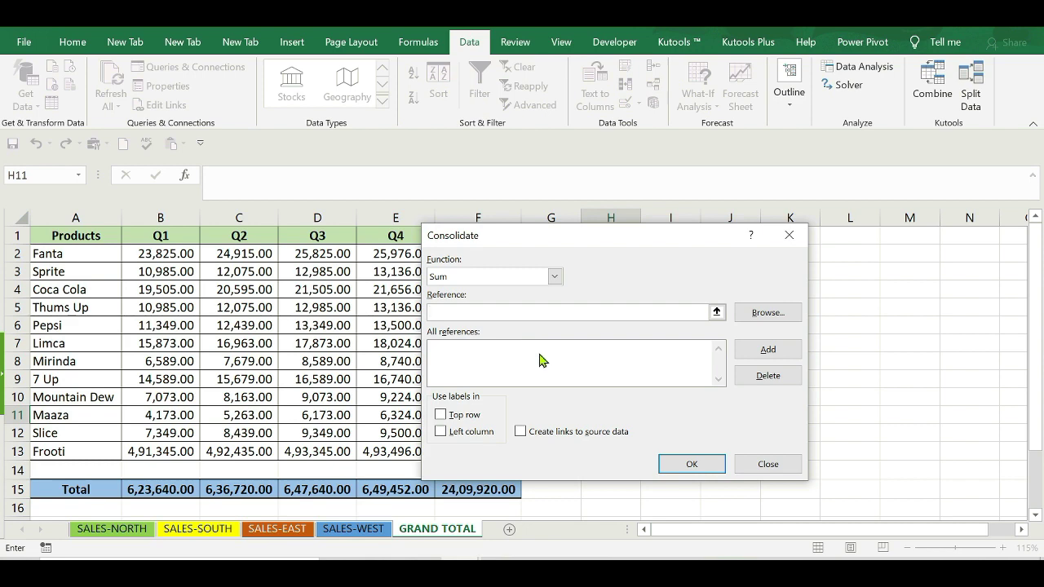
left_click(768, 464)
Add a new worksheet, rename it STATIC REPORT, and select its cell A1
left_click(508, 530)
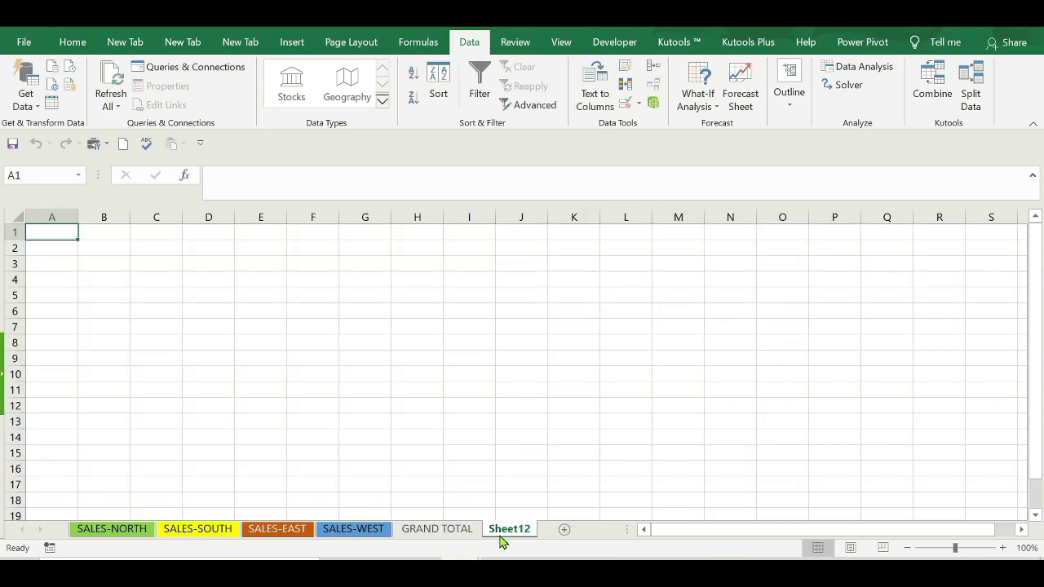
double_click(503, 528)
type("S")
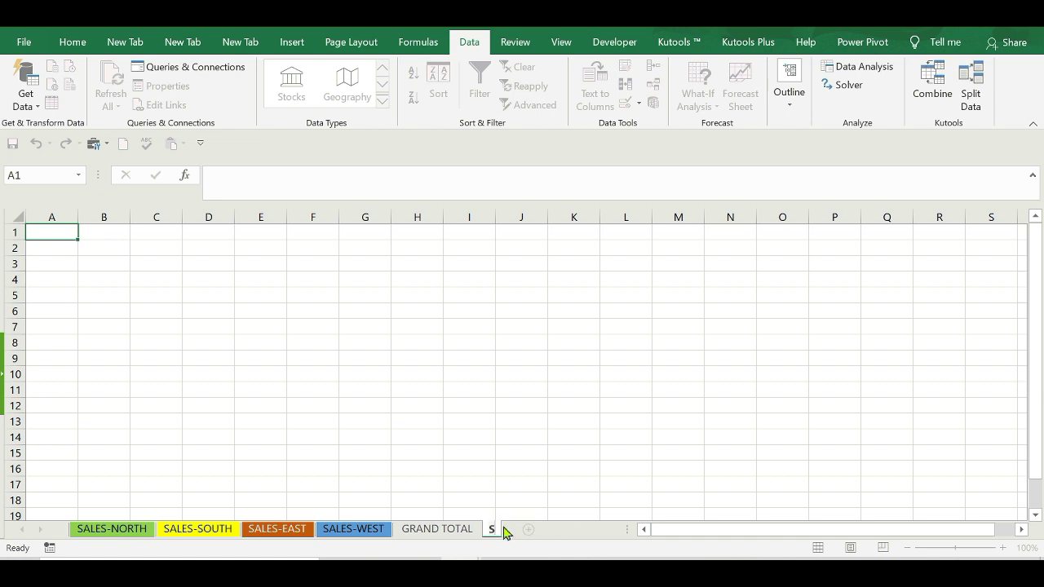
type("TA")
type("T")
type("IC REPORT")
left_click(527, 496)
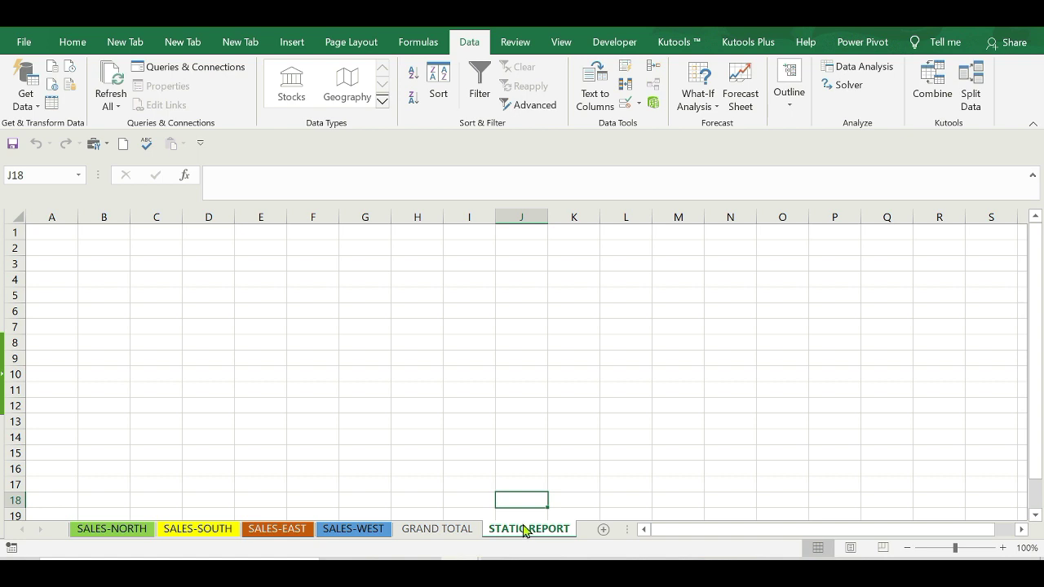
left_click(53, 233)
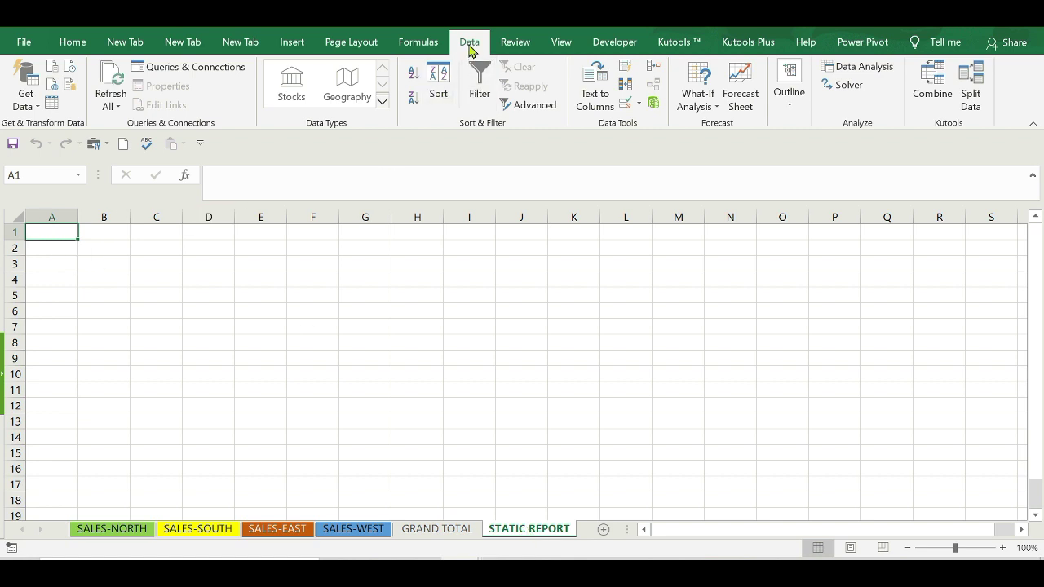
In Data > Consolidate with Sum, add 'SALES-NORTH'!$A$1:$F$15 as the first source range
left_click(654, 66)
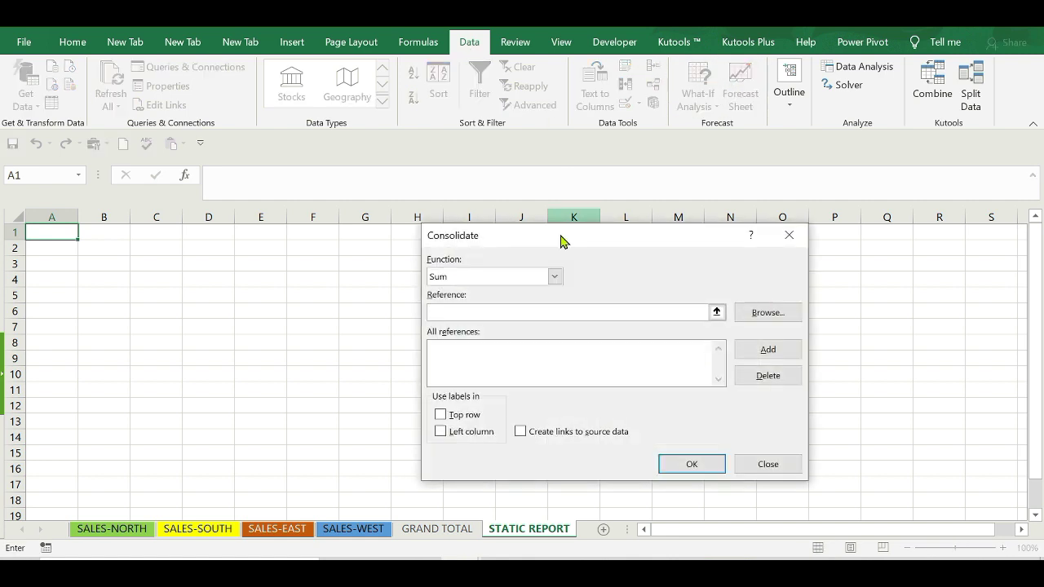
left_click_drag(561, 242, 639, 225)
left_click(634, 260)
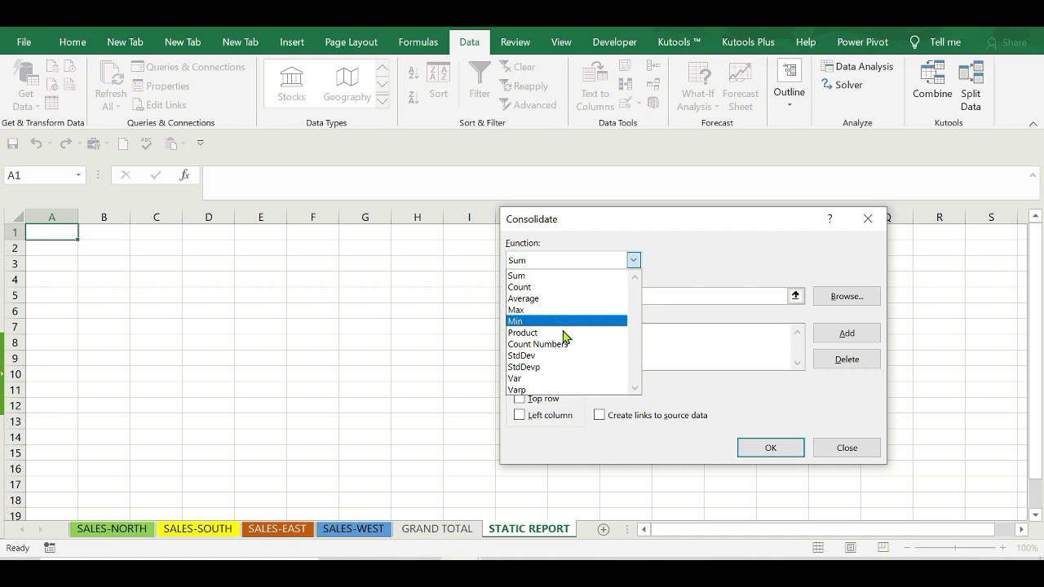
left_click(545, 283)
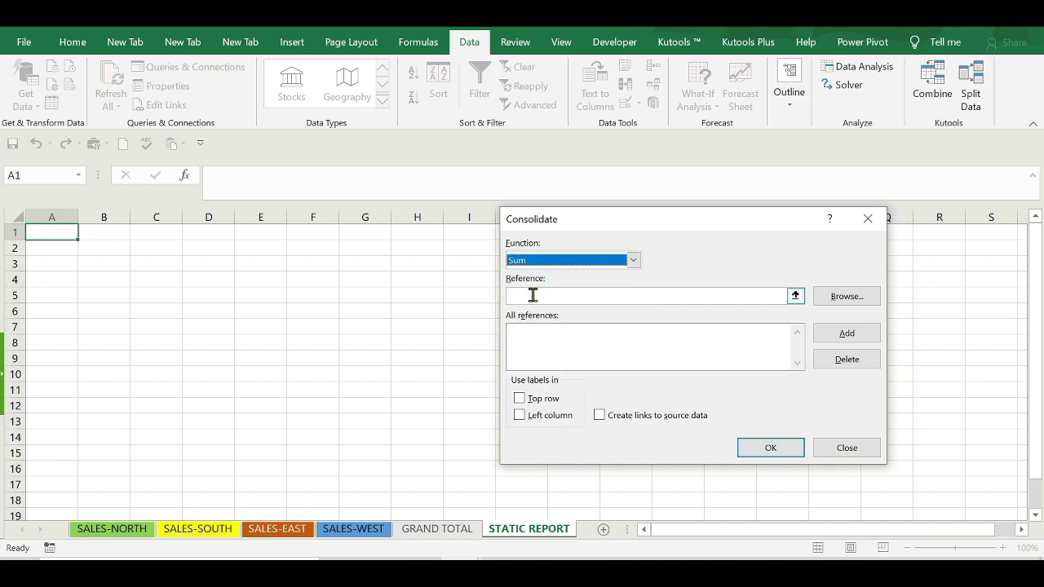
left_click(559, 297)
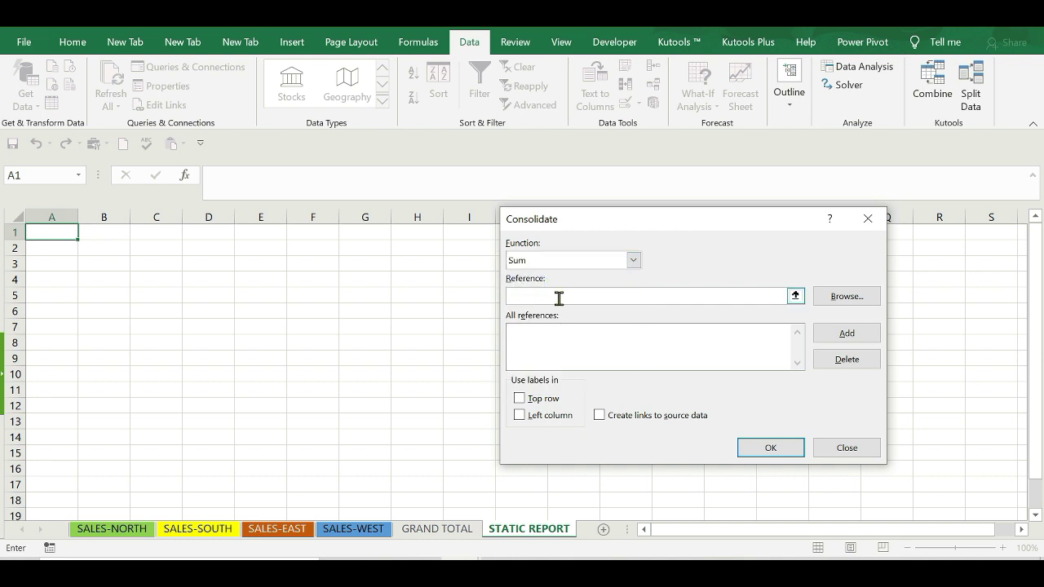
left_click(795, 297)
left_click(110, 530)
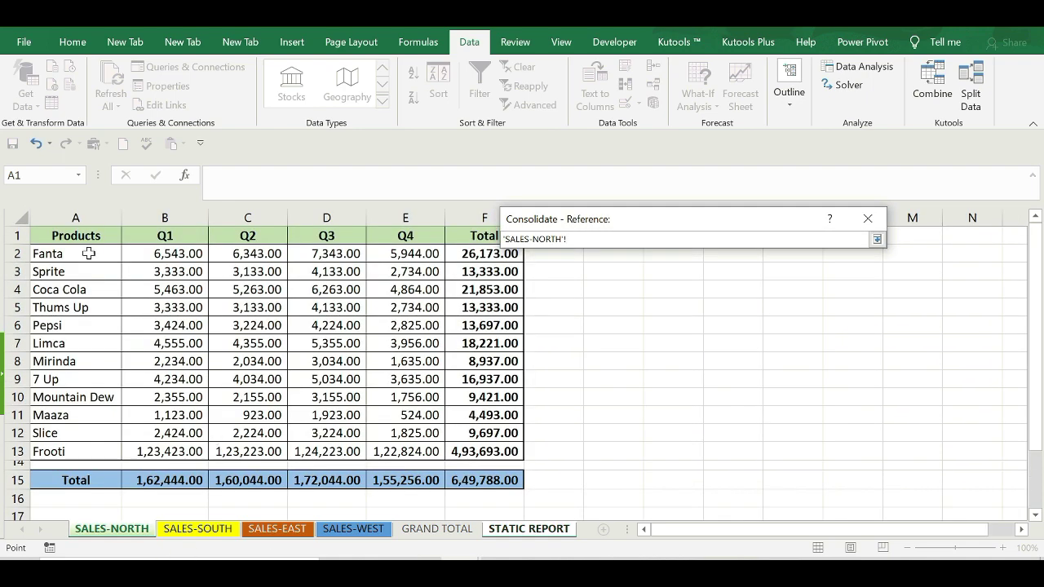
left_click_drag(58, 235, 483, 473)
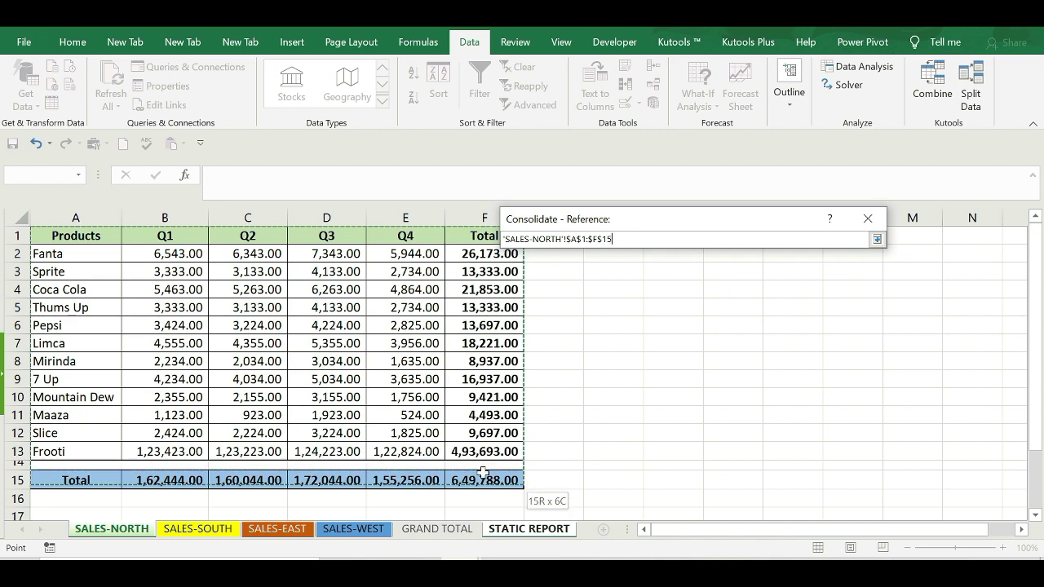
left_click(876, 239)
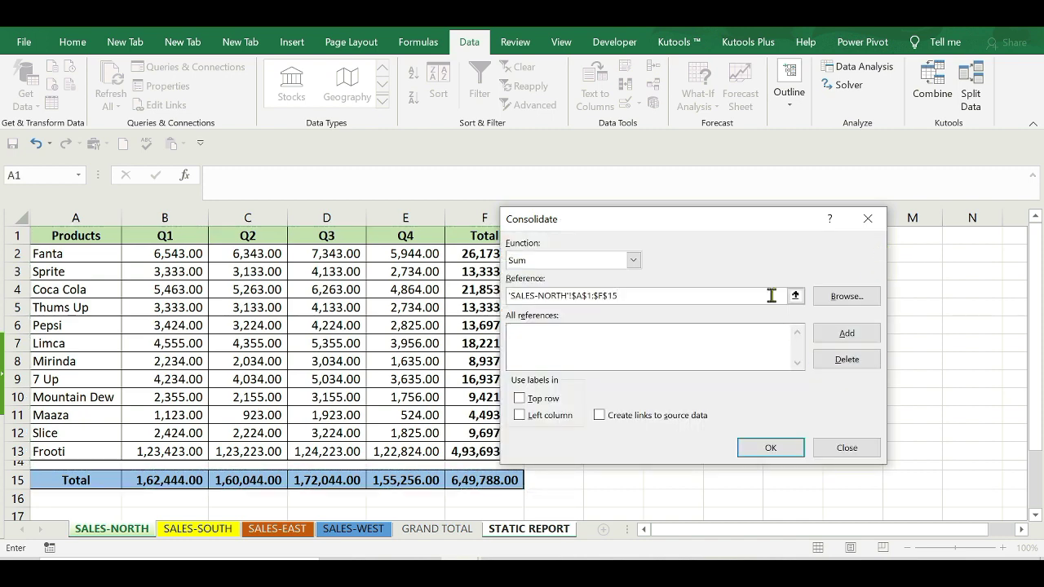
left_click(841, 341)
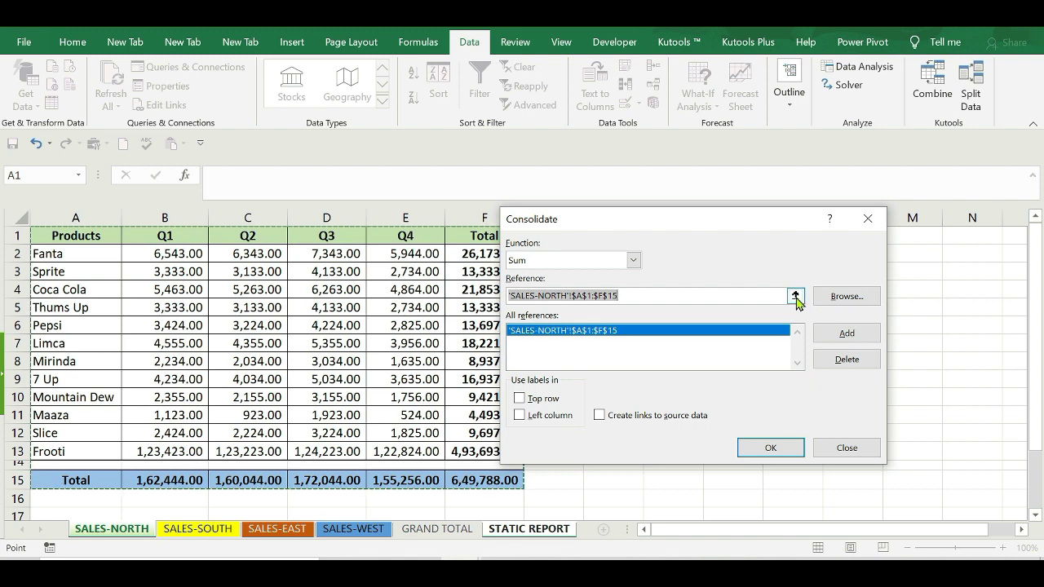
Add SALES-SOUTH's A1:F15 as the next consolidation source
left_click(795, 295)
left_click(198, 535)
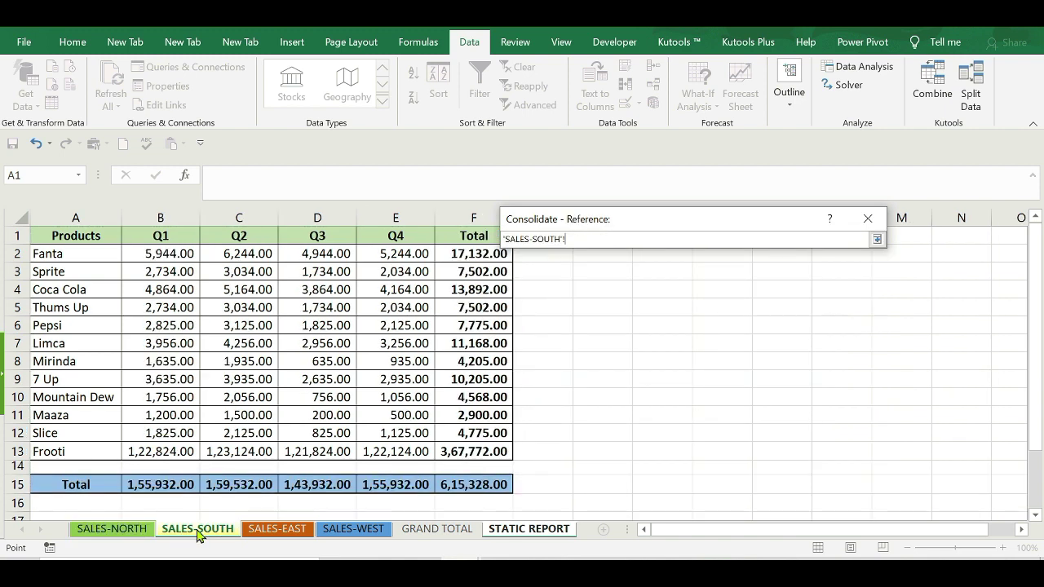
left_click_drag(75, 231, 499, 484)
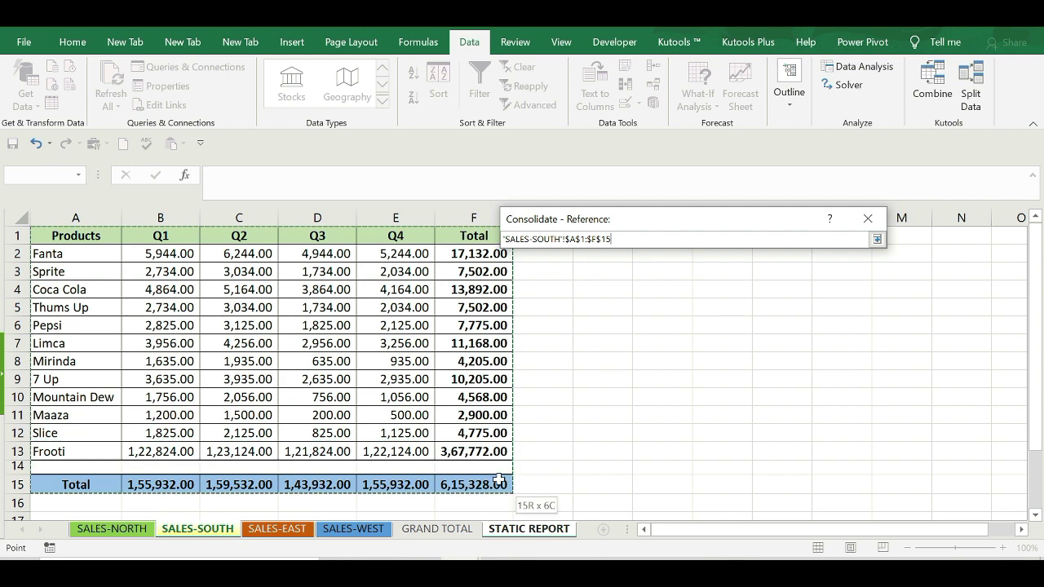
left_click(876, 239)
left_click(840, 334)
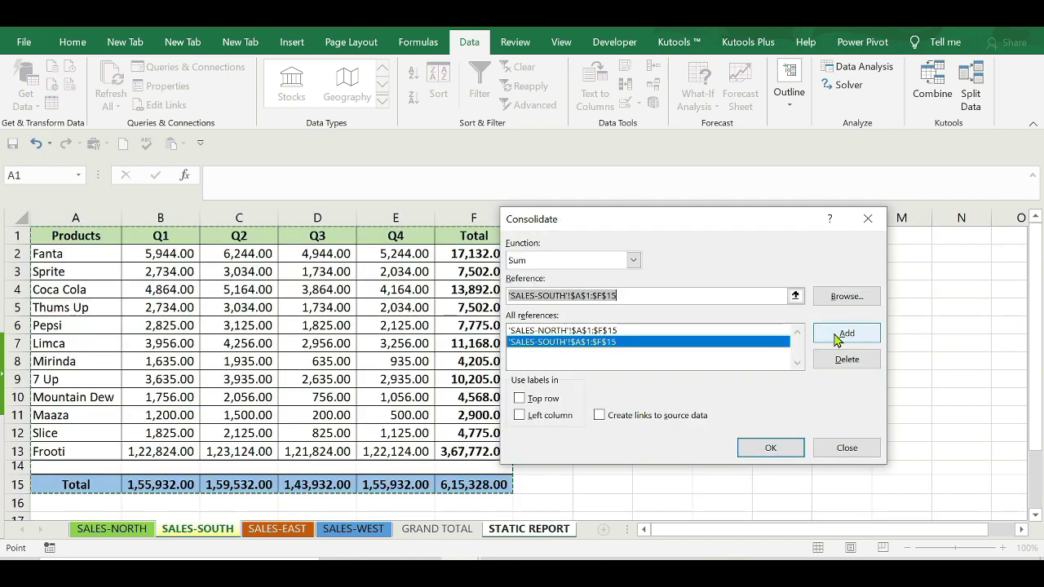
Add SALES-EAST's A1:F15 to the consolidation source list
left_click(795, 295)
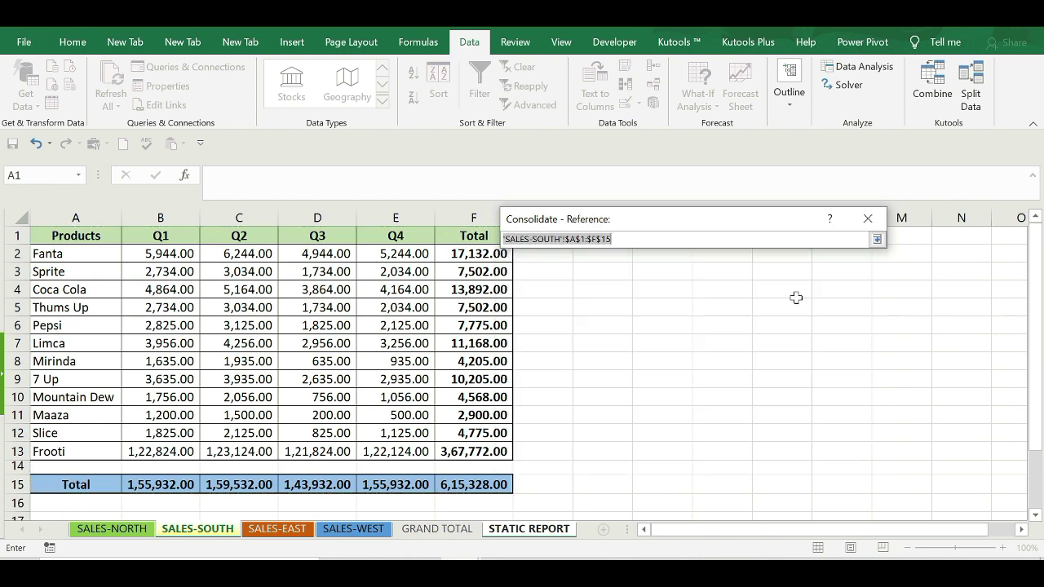
left_click(876, 238)
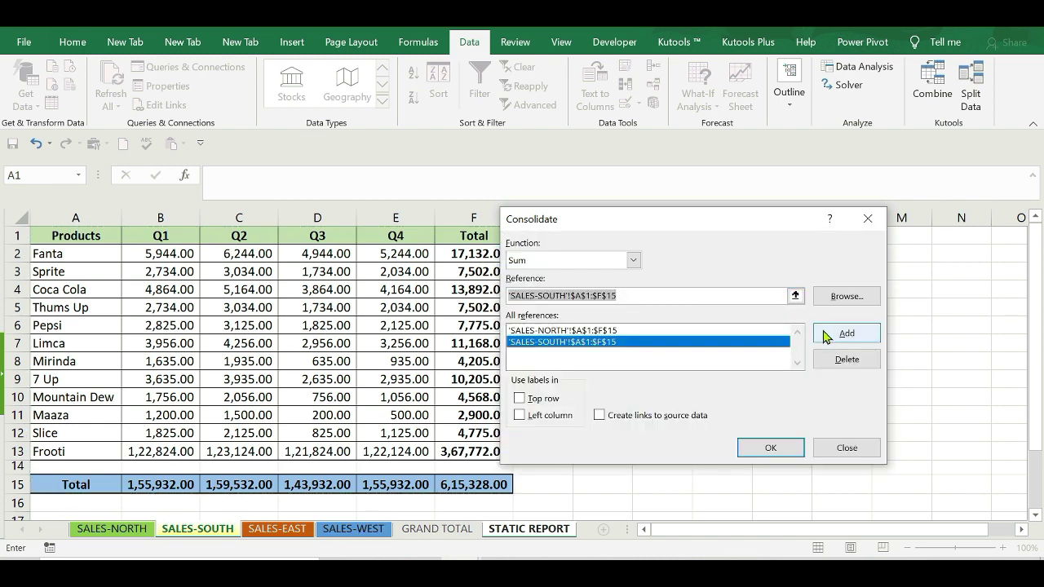
left_click(792, 296)
left_click(278, 529)
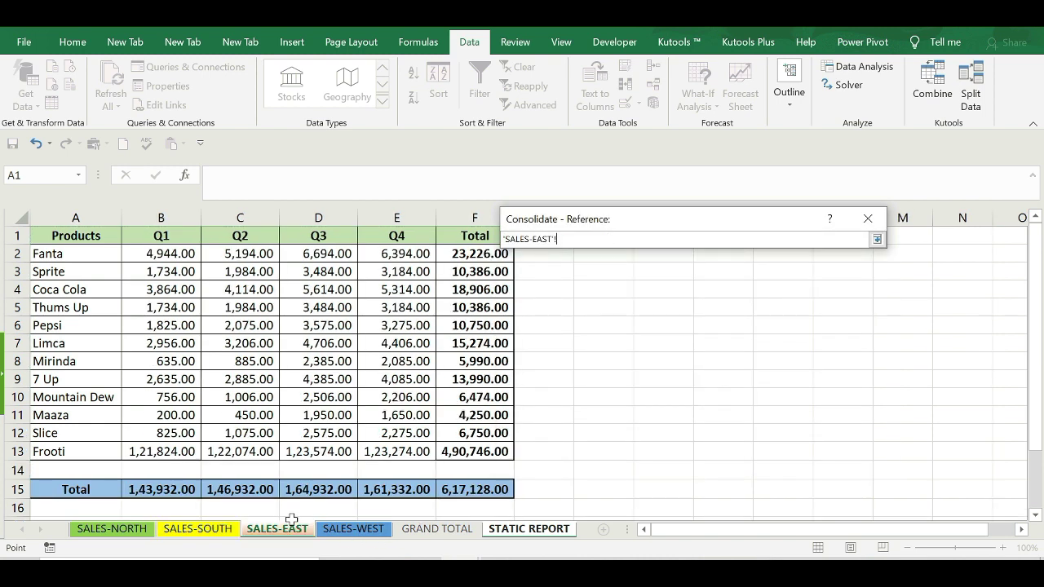
left_click_drag(52, 234, 474, 482)
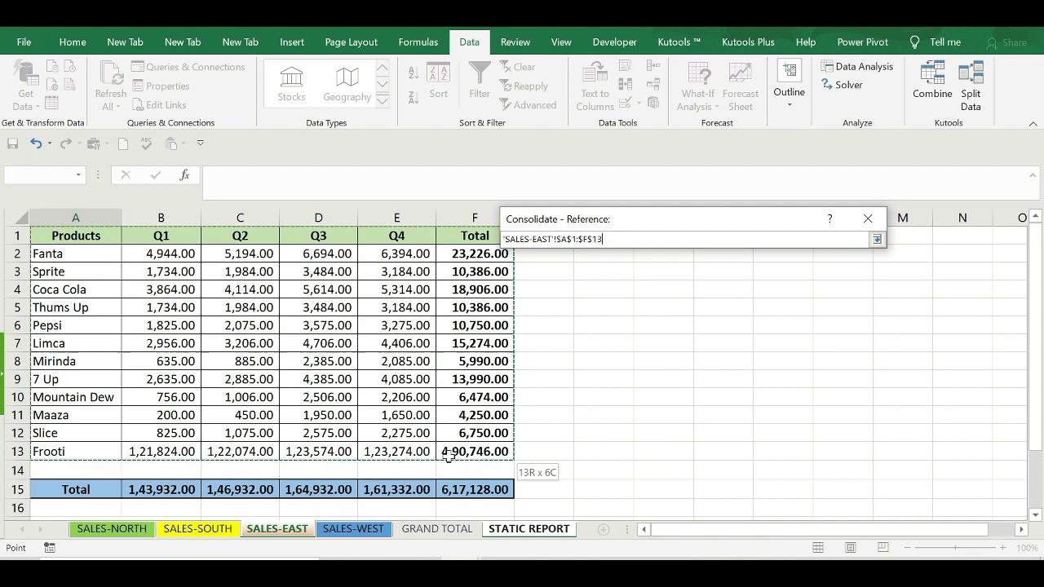
left_click(876, 239)
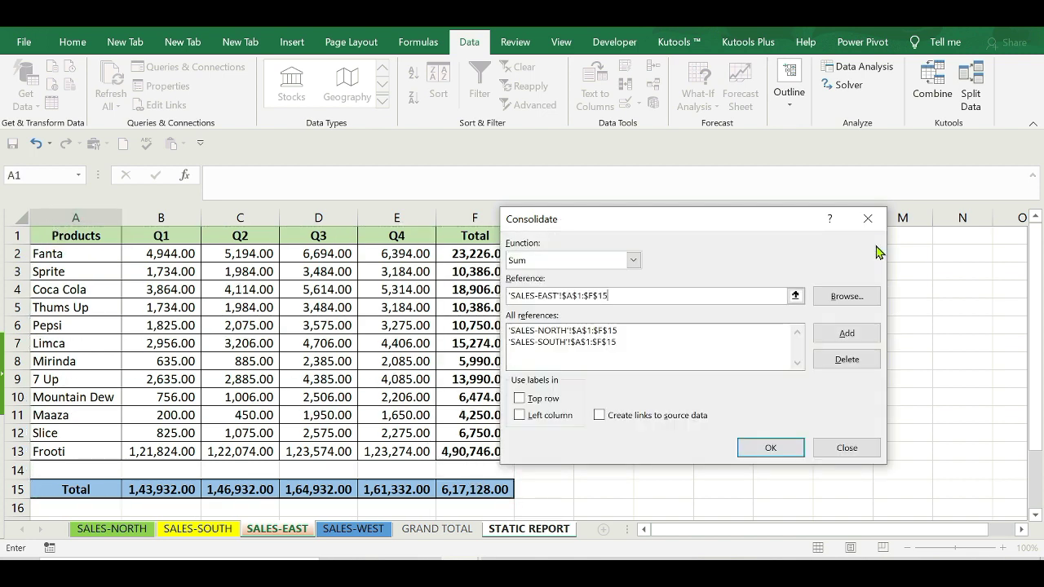
left_click(839, 334)
Add SALES-WEST's A1:F15 as the last consolidation source
left_click(795, 295)
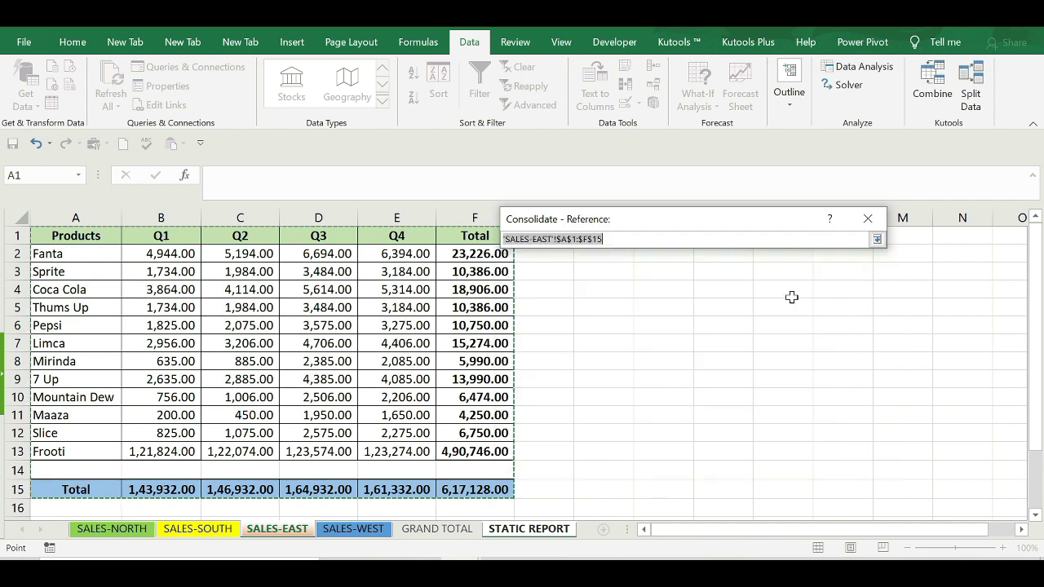
left_click(341, 532)
mouse_move(66, 236)
left_mouse_down()
mouse_move(461, 464)
mouse_move(468, 489)
left_mouse_up()
left_click(877, 239)
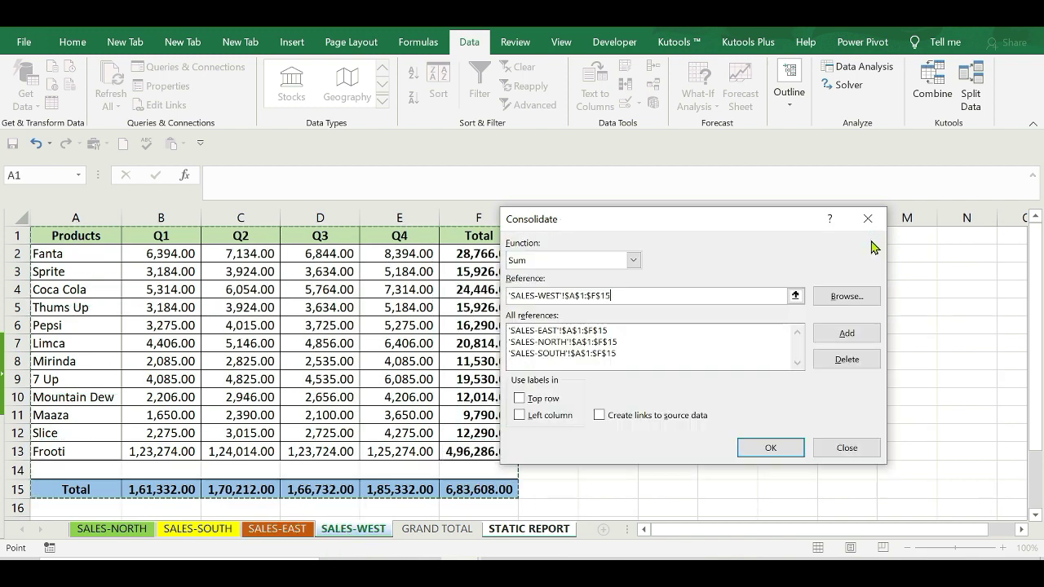
left_click(842, 338)
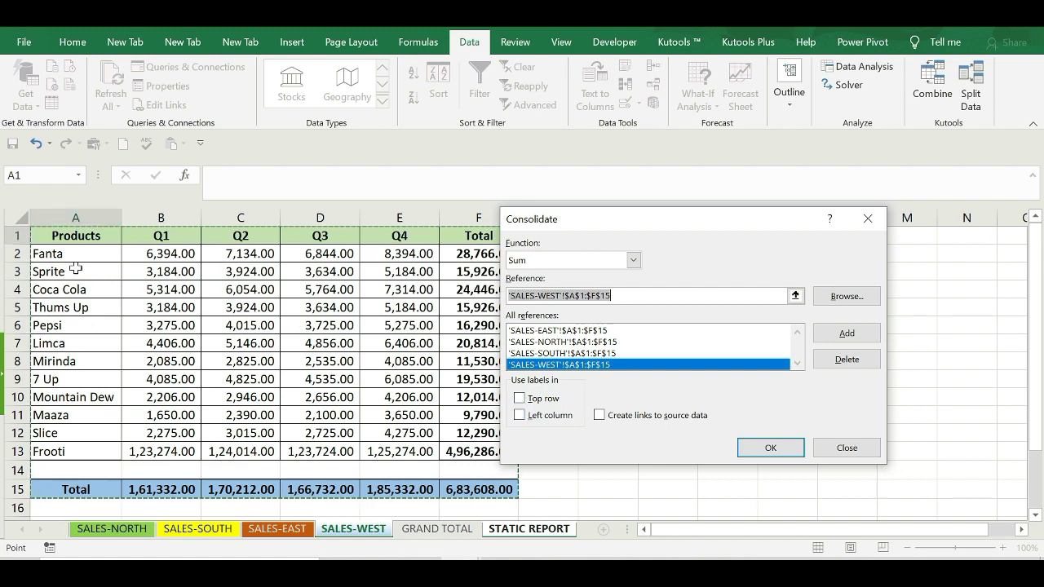
Tick Top row and Left column so the consolidation takes its labels from both
left_click(519, 398)
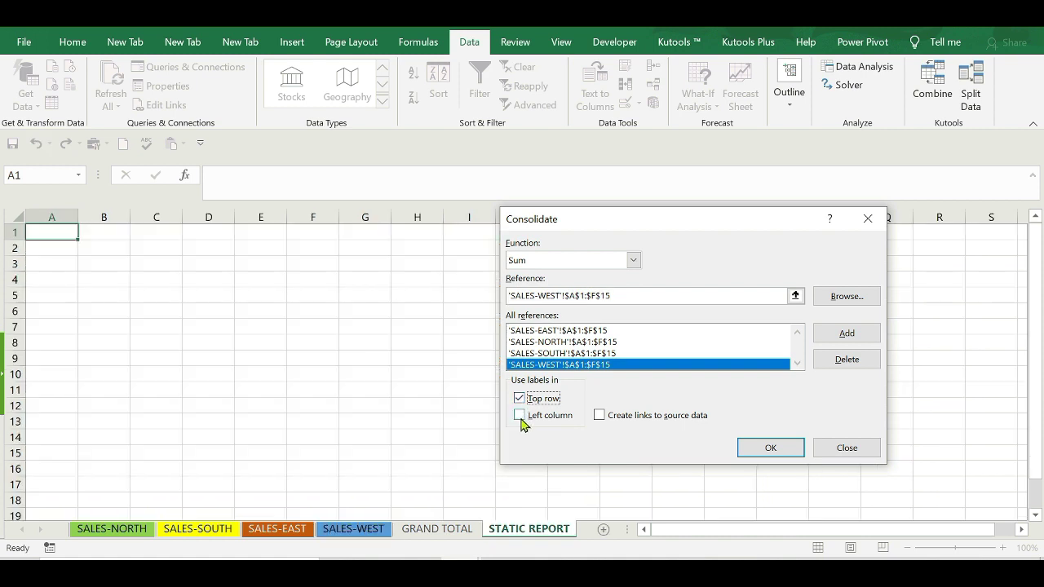
left_click(520, 415)
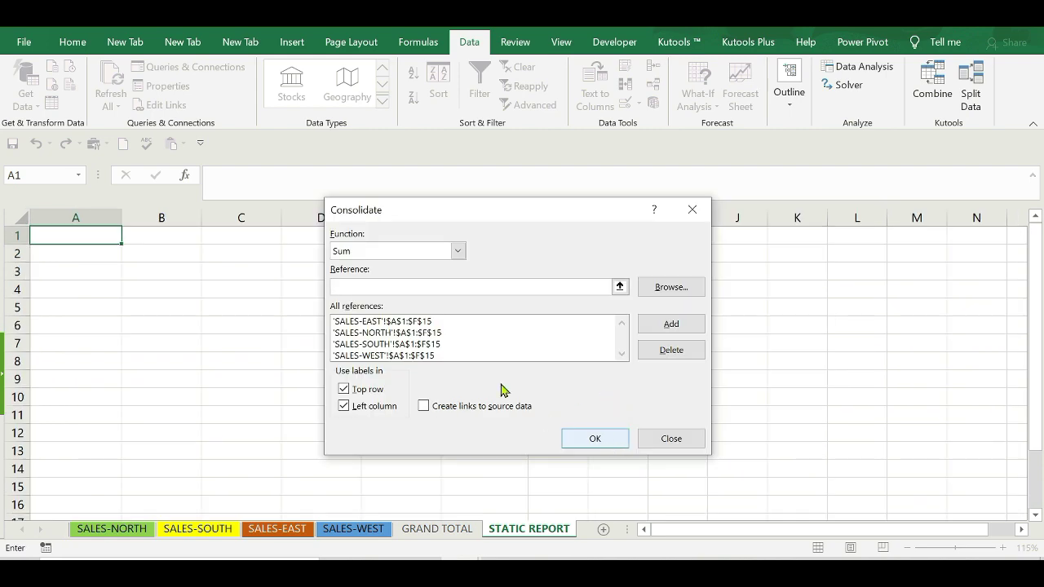
Run the consolidation into STATIC REPORT and review its product names and quarterly figures
left_click(594, 438)
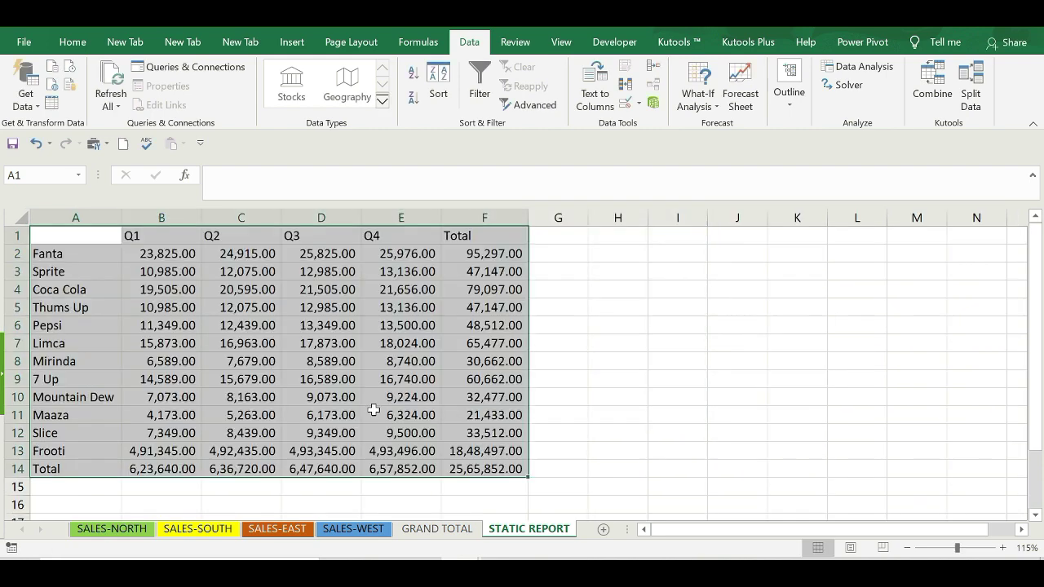
scroll(237, 374, "up", 1, "ctrl")
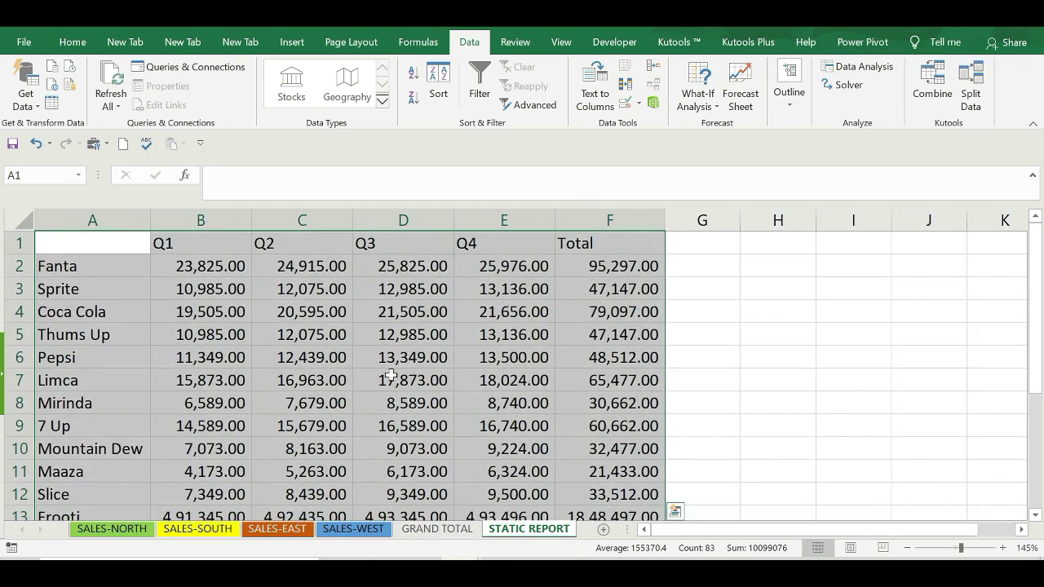
scroll(729, 301, "up", 1, "ctrl")
left_click(730, 302)
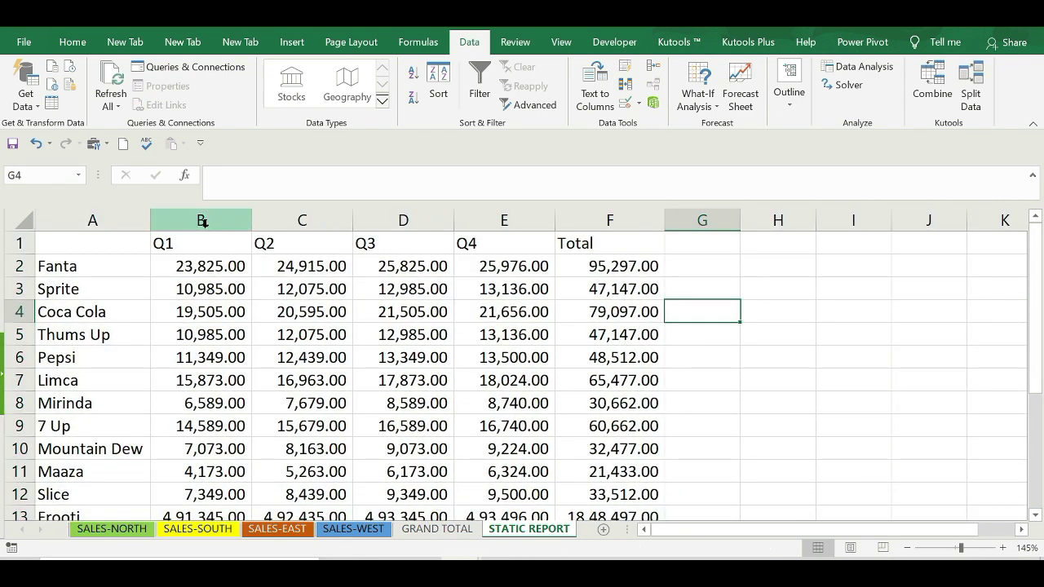
left_click_drag(203, 218, 482, 236)
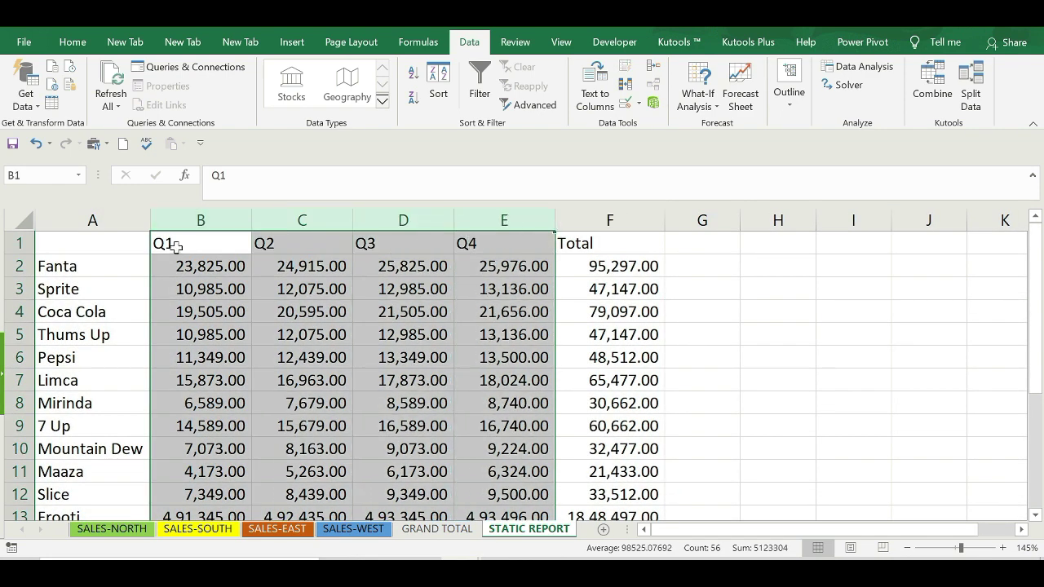
left_click(313, 334)
left_click_drag(109, 267, 115, 287)
left_click(105, 290)
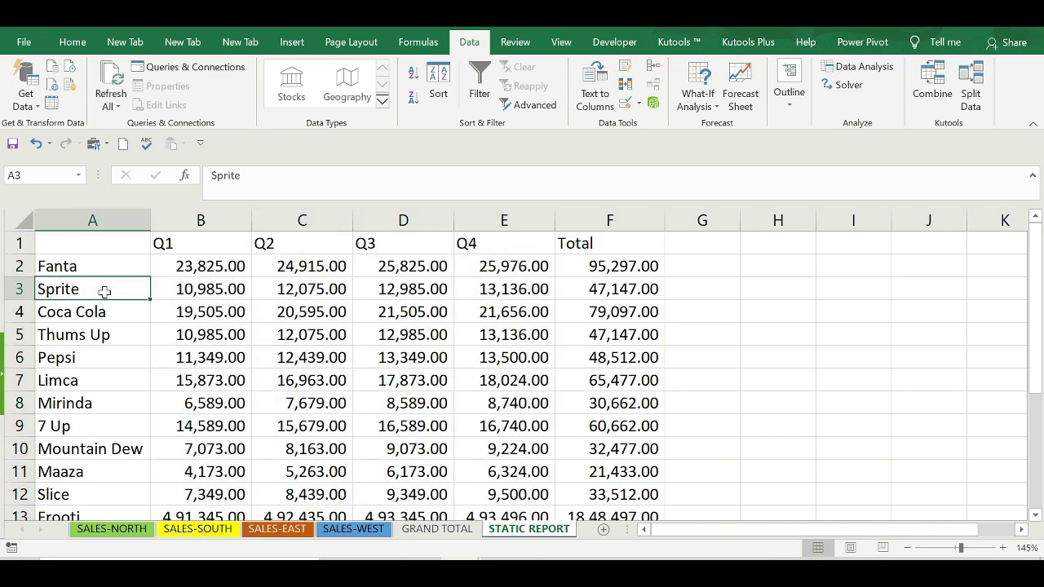
left_click(100, 313)
left_click(106, 334)
left_click(247, 268)
left_click_drag(243, 274, 508, 384)
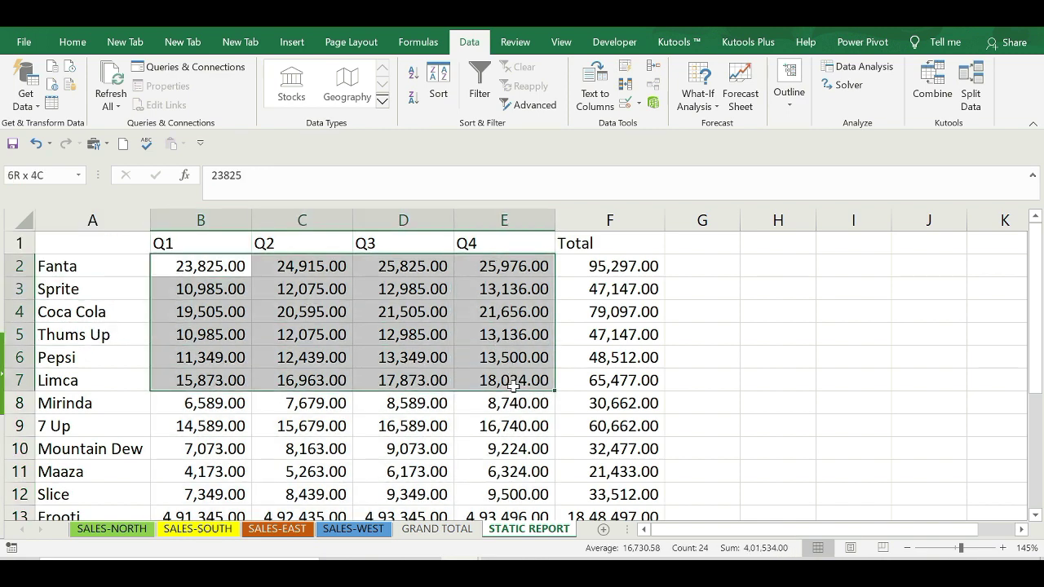
Compare with GRAND TOTAL's SUM formulas, confirm STATIC REPORT holds plain values, then view SALES-NORTH
left_click(438, 528)
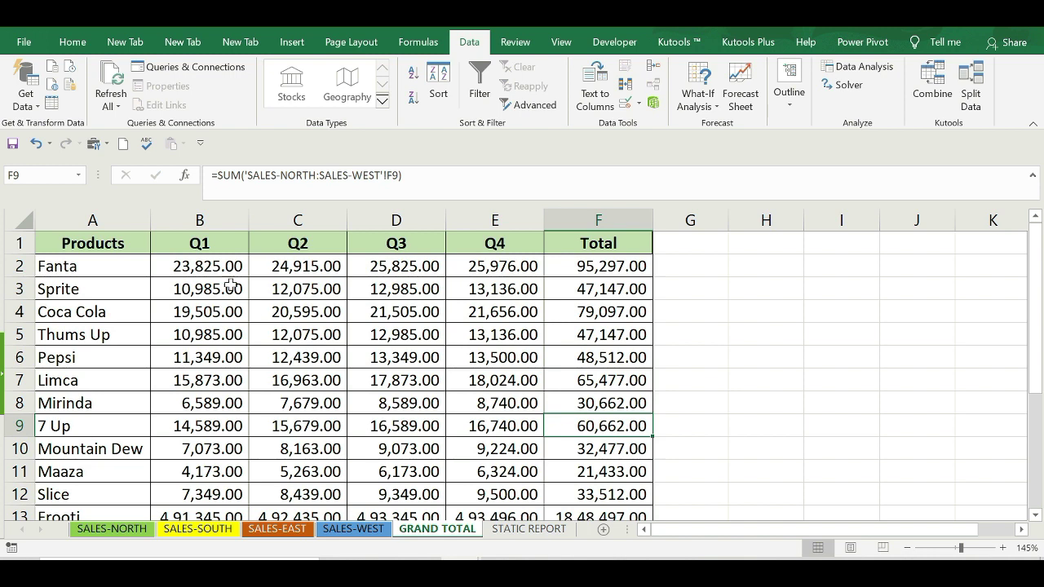
left_click_drag(214, 265, 395, 311)
left_click(395, 312)
left_click(522, 528)
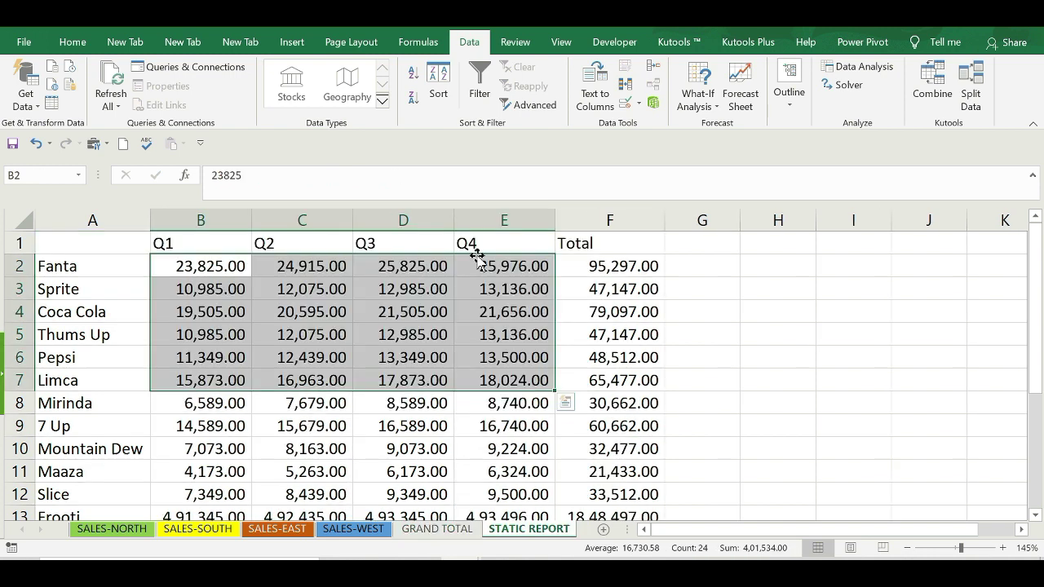
left_click(403, 471)
left_click(337, 329)
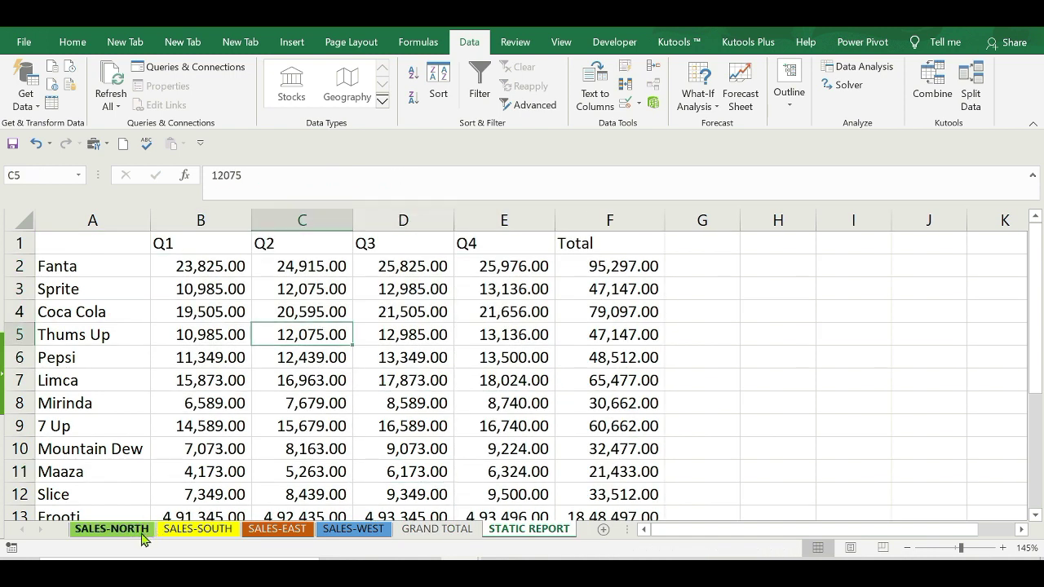
left_click(112, 528)
left_click(233, 397)
Clear all the figures on the SALES-NORTH sheet
left_click(25, 218)
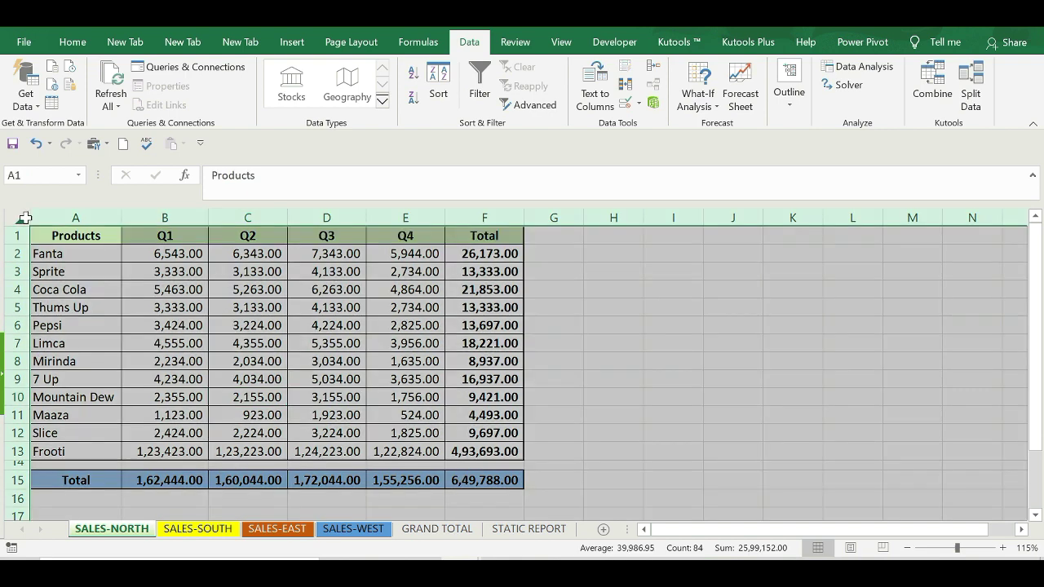
key("Delete")
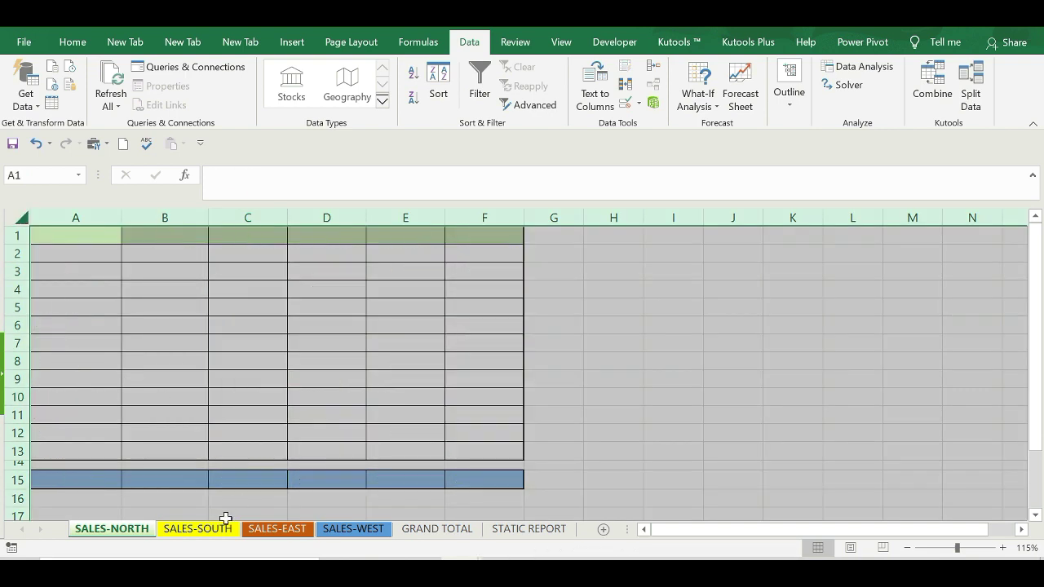
left_click(198, 529, "ctrl")
left_click(197, 528)
Move the SALES-SOUTH table A1:F15 so it starts at L2
left_click_drag(75, 236, 490, 490)
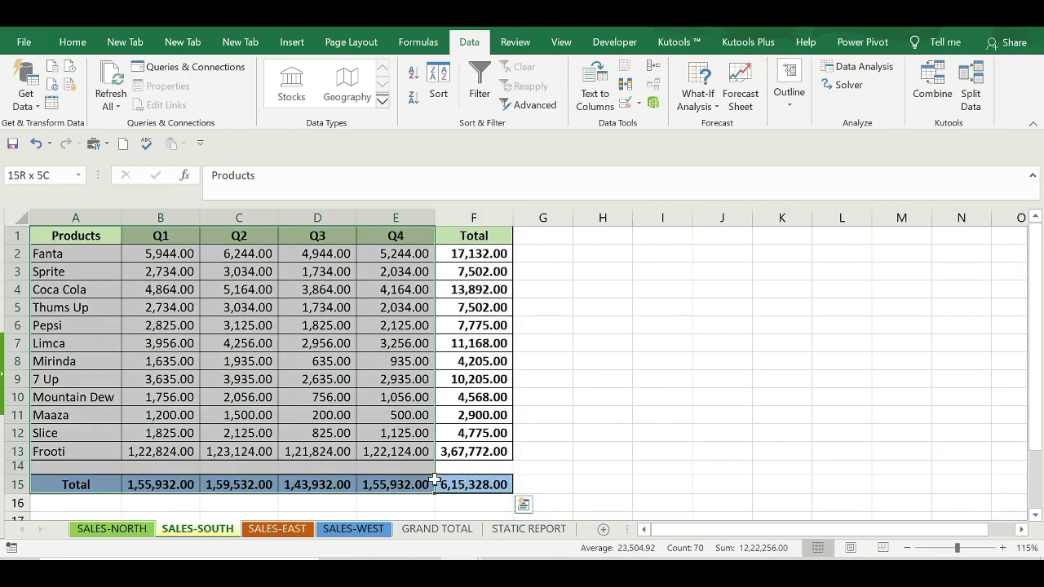
key("ctrl+c")
left_click(729, 308)
key("ctrl+v")
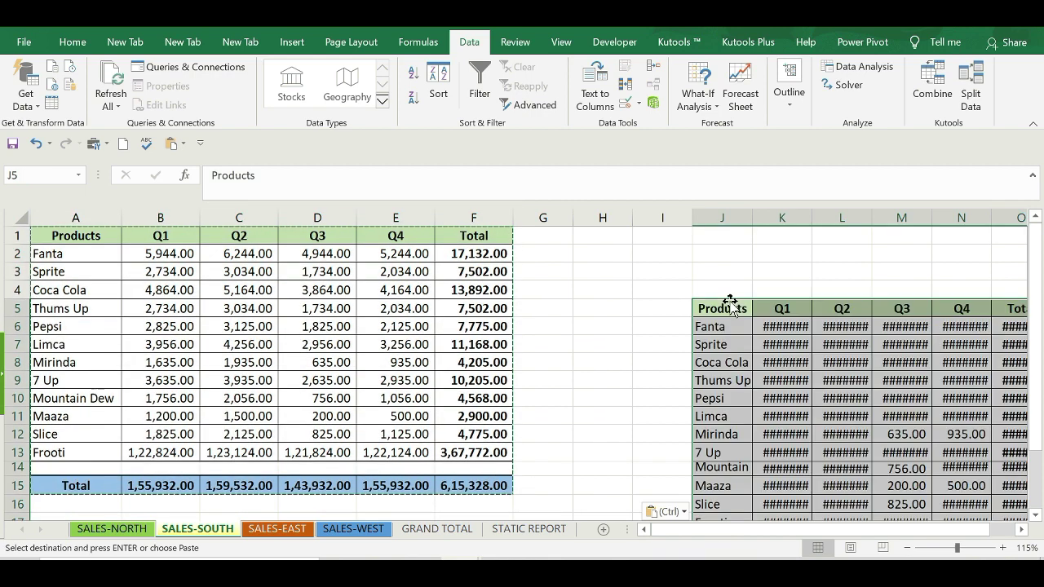
key("ctrl+z")
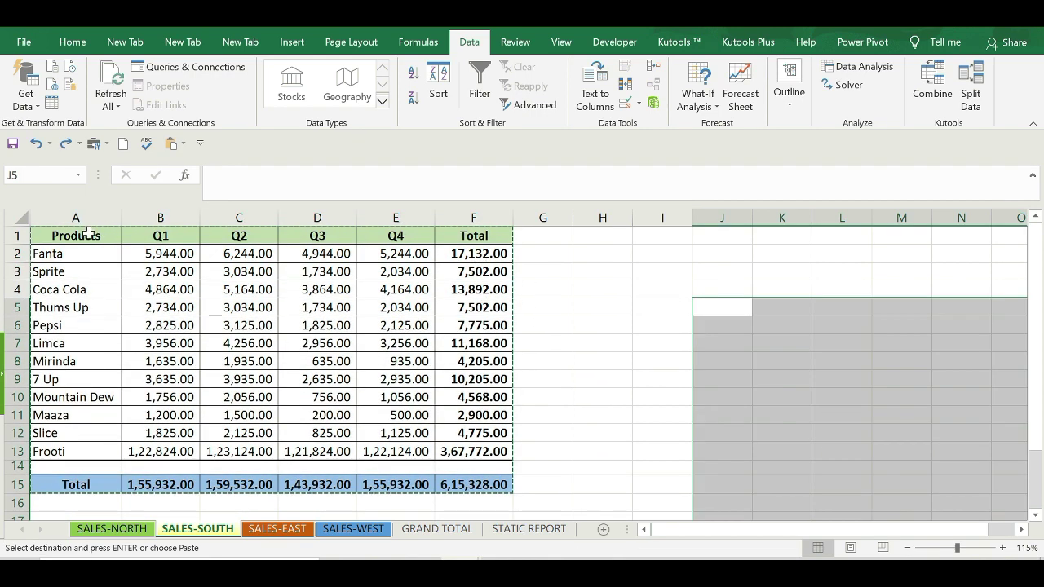
left_click_drag(114, 235, 481, 489)
key("ctrl+x")
left_click(826, 252)
key("ctrl+v")
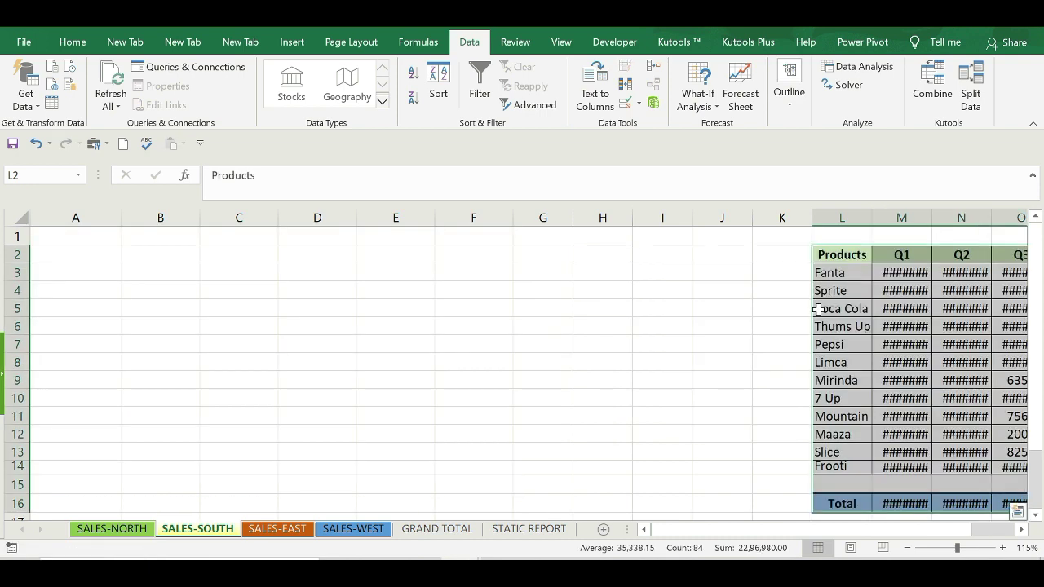
Compare GRAND TOTAL's reduced totals with STATIC REPORT's unchanged B2:F12 figures
left_click(412, 532)
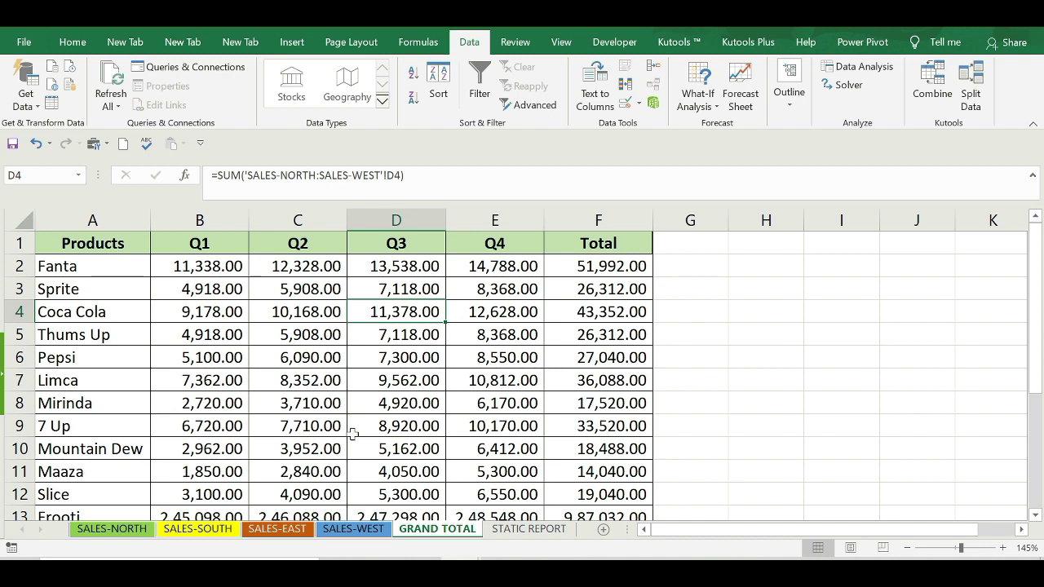
left_click(504, 530)
left_click_drag(199, 266, 619, 484)
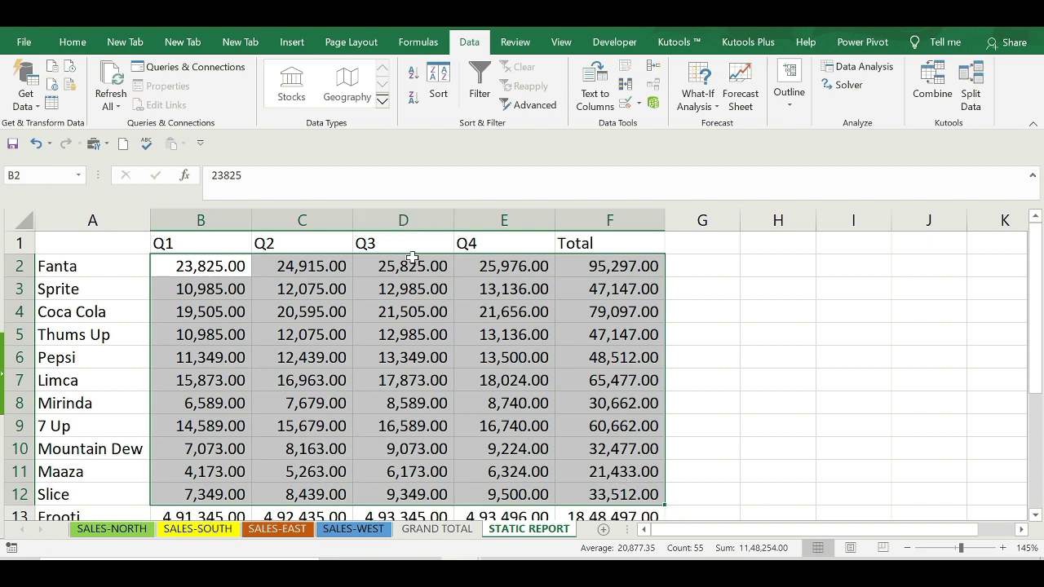
Close the Consolidate settings unchanged, cancel copy mode, and restore SALES-SOUTH's table to A1:F15
left_click(656, 70)
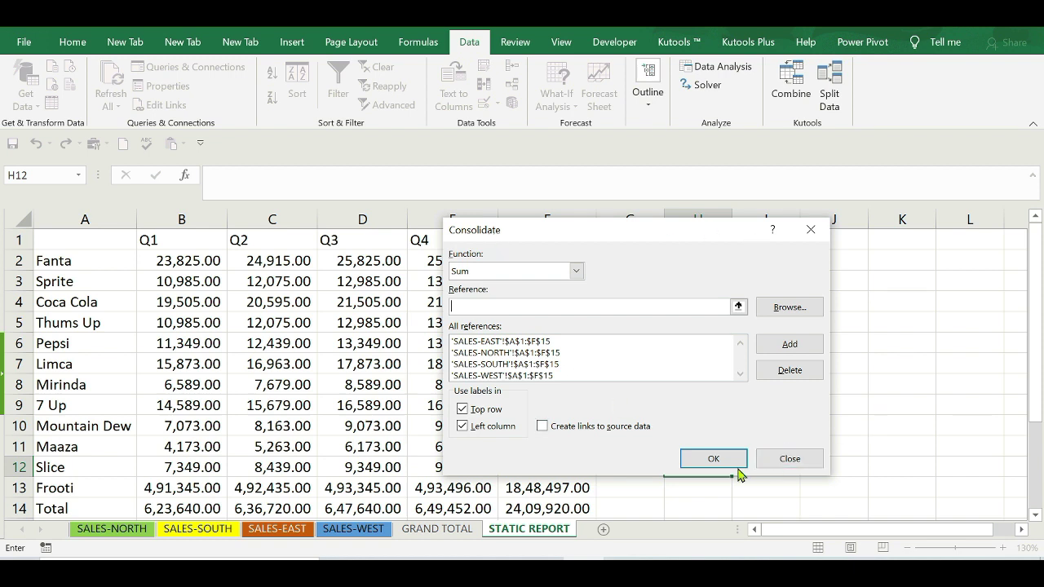
left_click(771, 458)
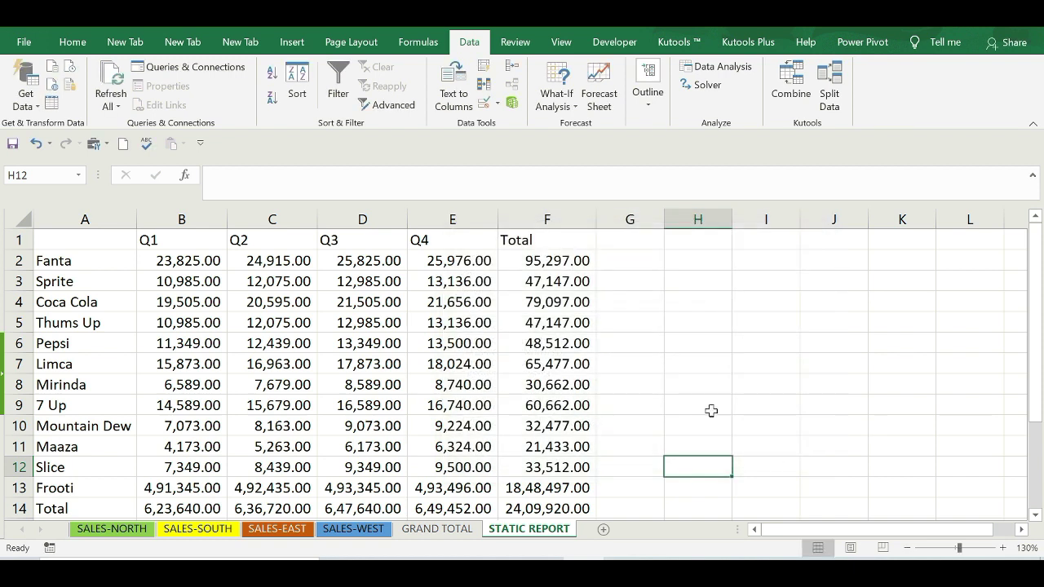
left_click(114, 529)
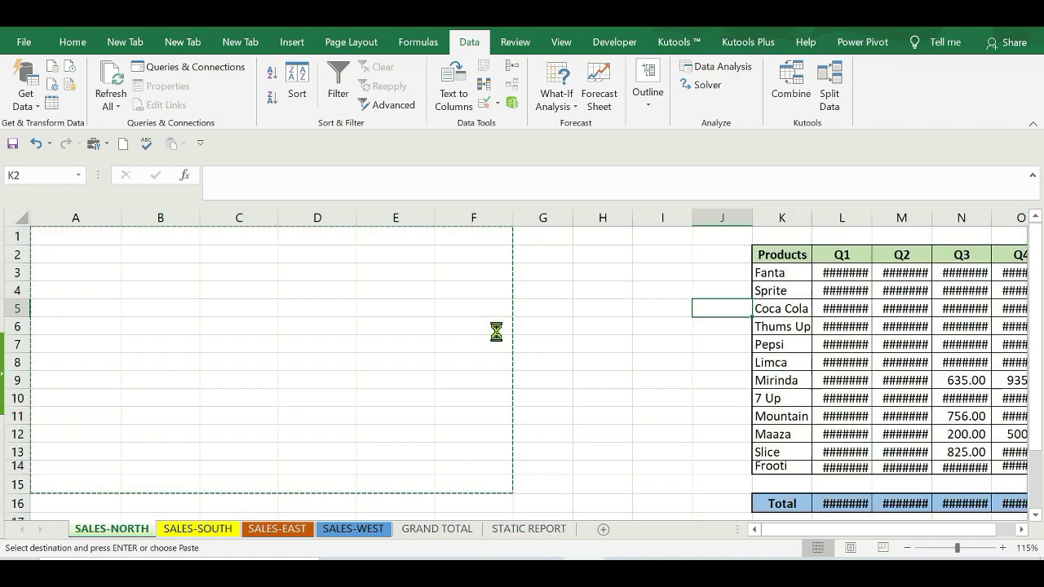
key("Escape")
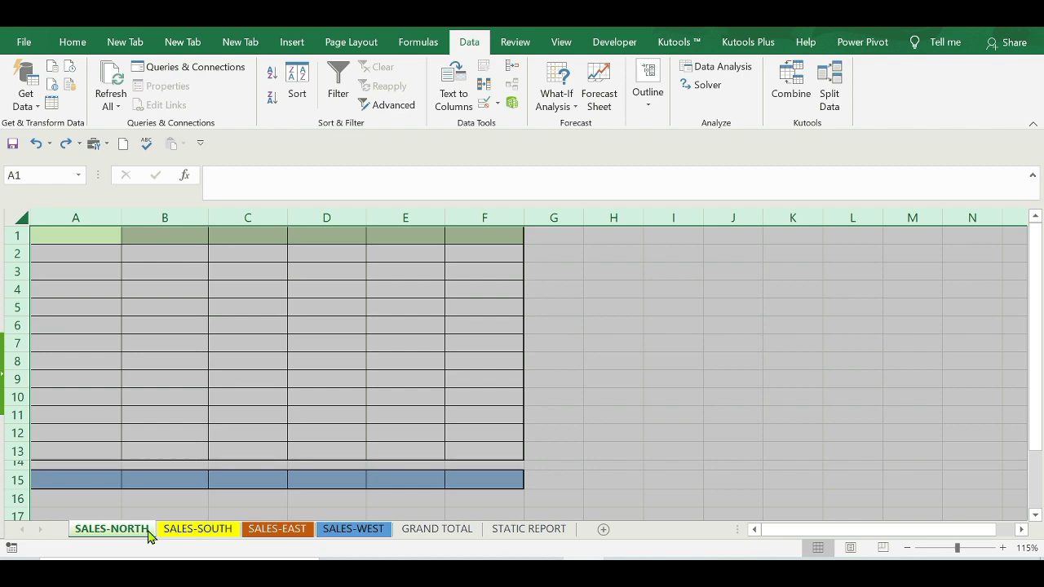
left_click(221, 530)
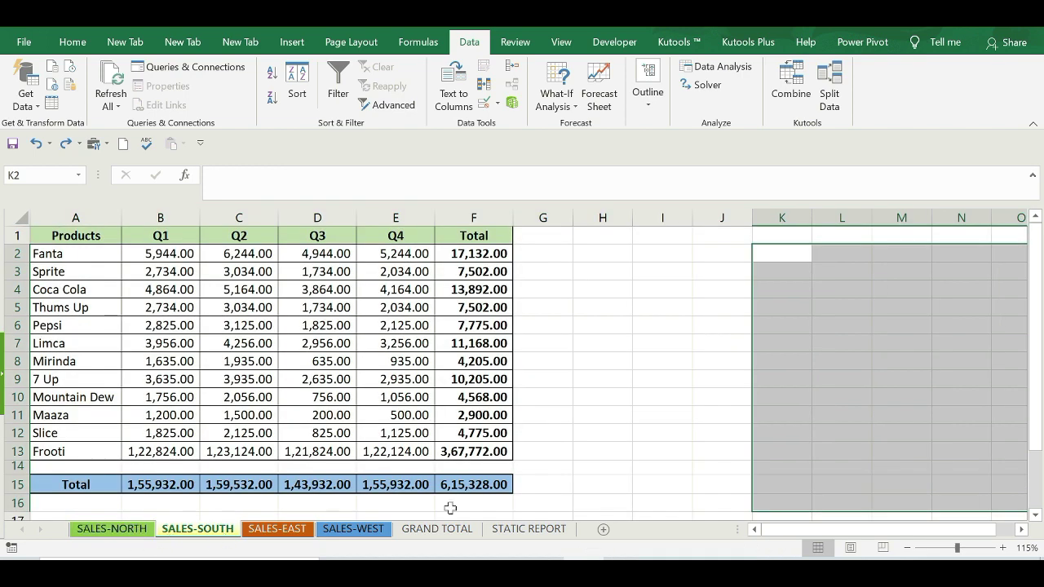
left_click(677, 364)
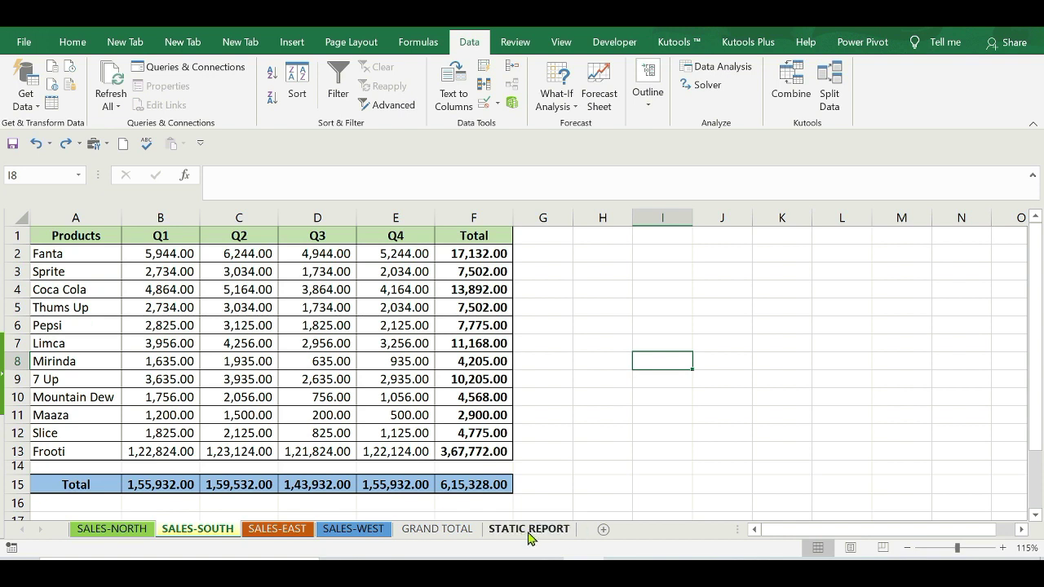
Insert a new sheet after STATIC REPORT and name it GRP WISE
left_click(604, 530)
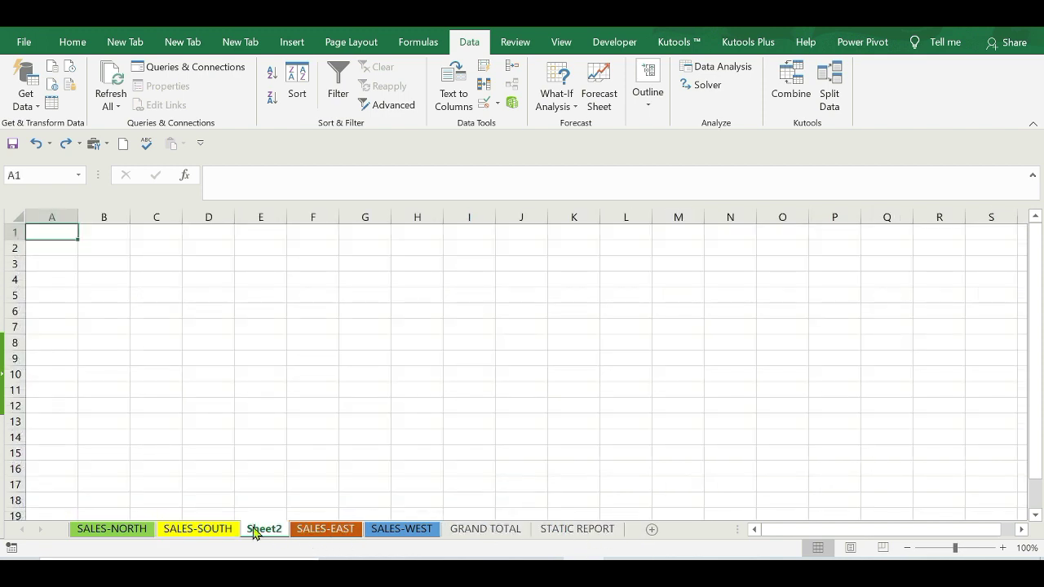
left_click_drag(261, 534, 628, 537)
double_click(600, 530)
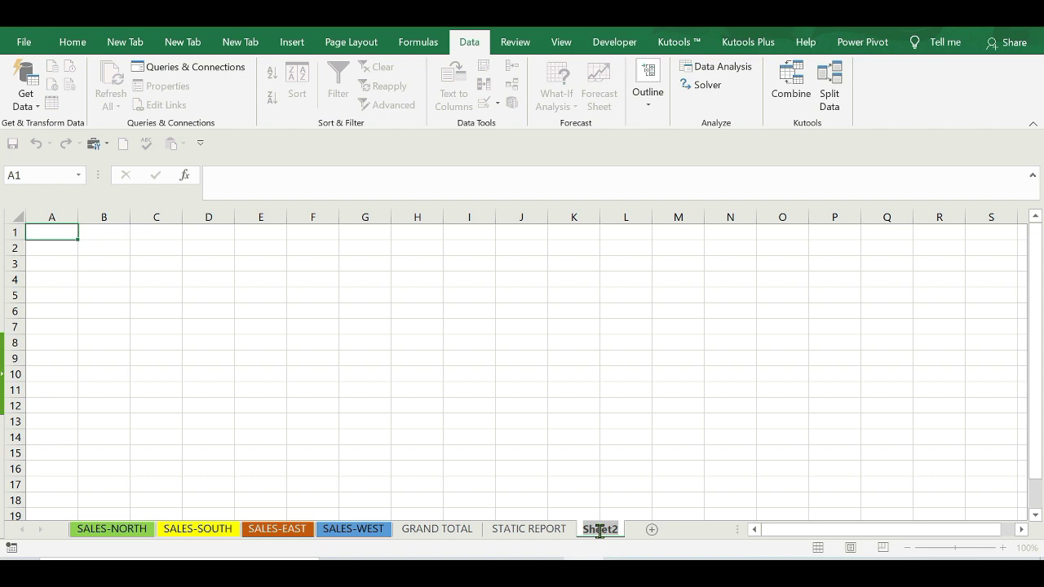
type("GRP WISE")
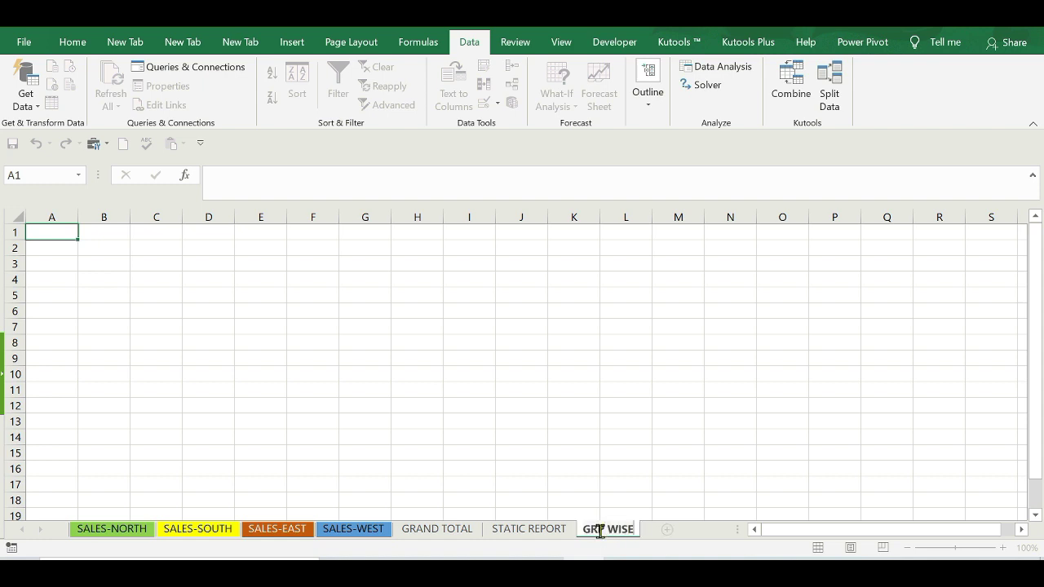
left_click(48, 229)
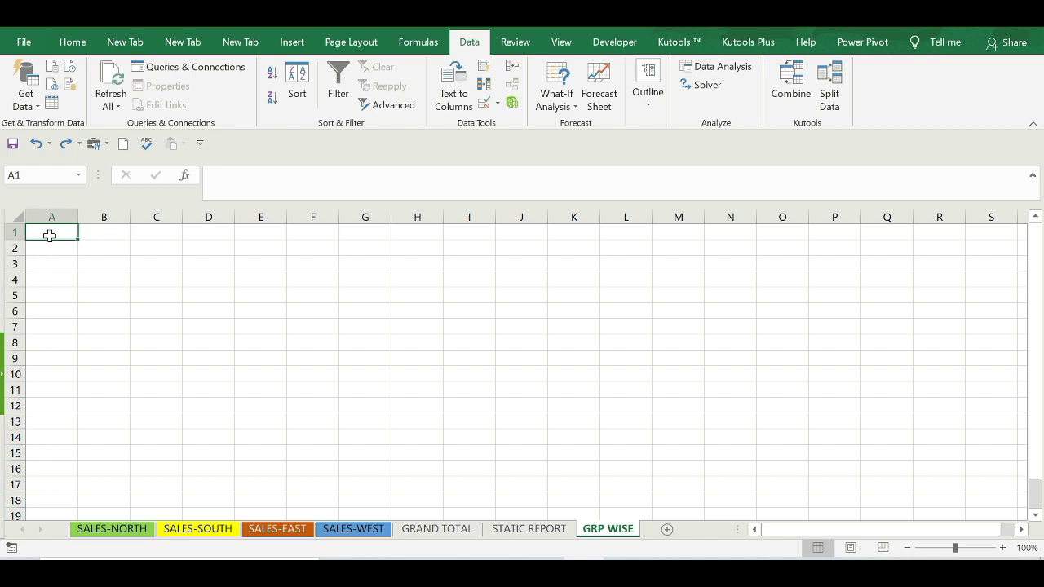
Add the SALES-NORTH and SALES-SOUTH A1:F15 ranges as consolidation sources for GRP WISE
left_click(509, 73)
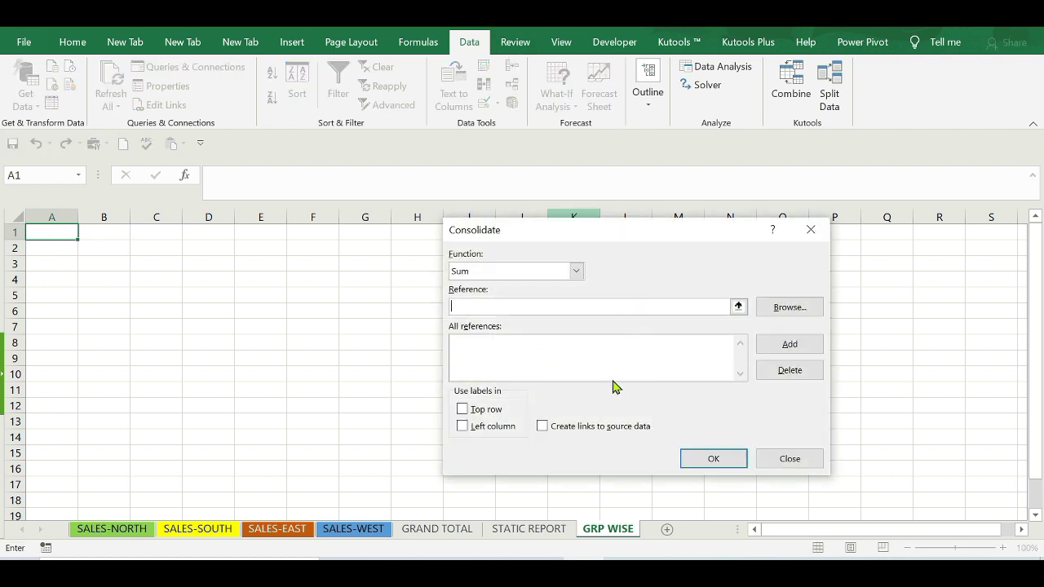
left_click(738, 306)
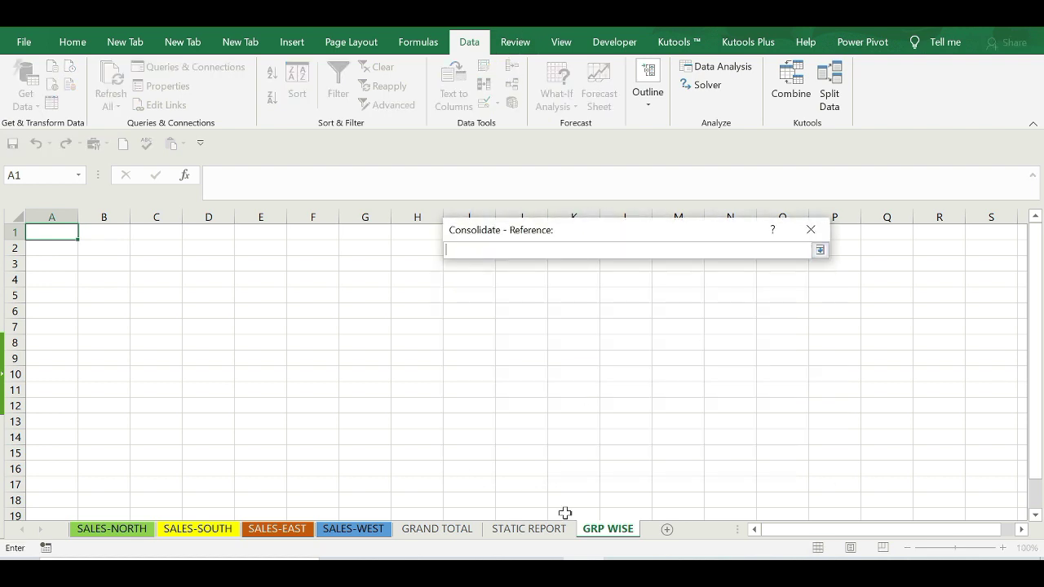
left_click(120, 530)
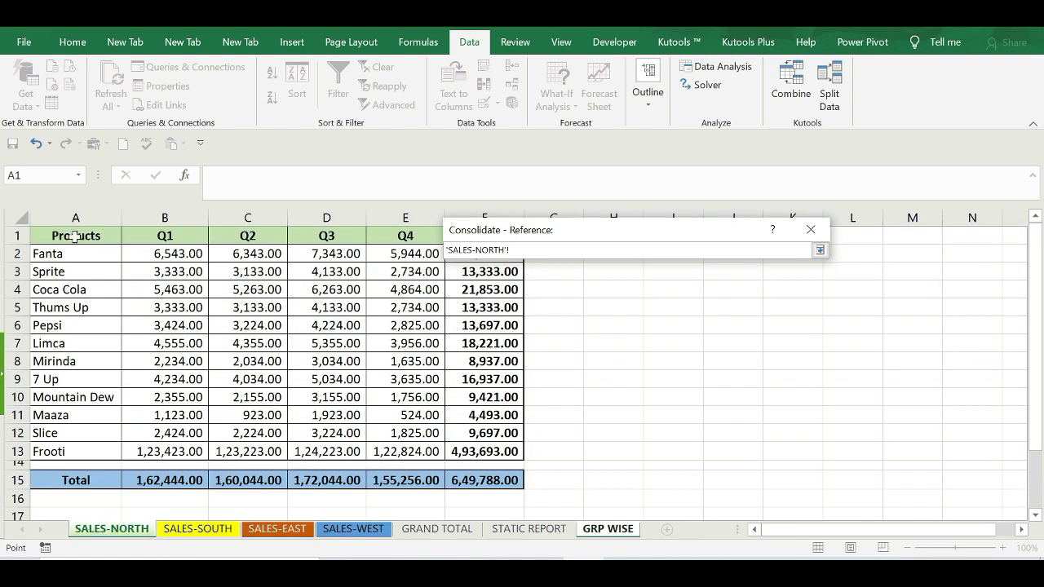
left_click_drag(75, 235, 486, 480)
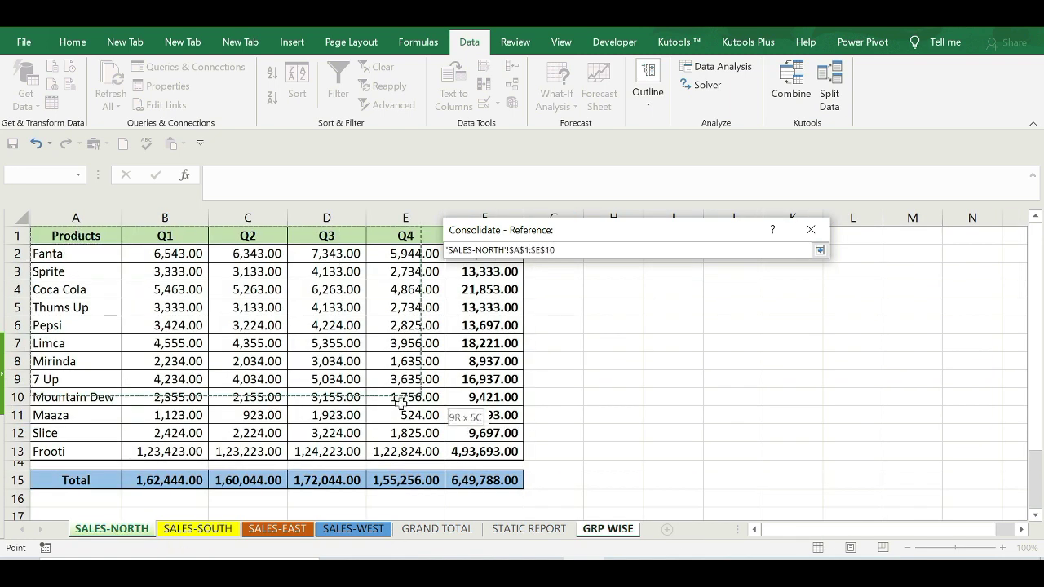
left_click(819, 251)
left_click(789, 344)
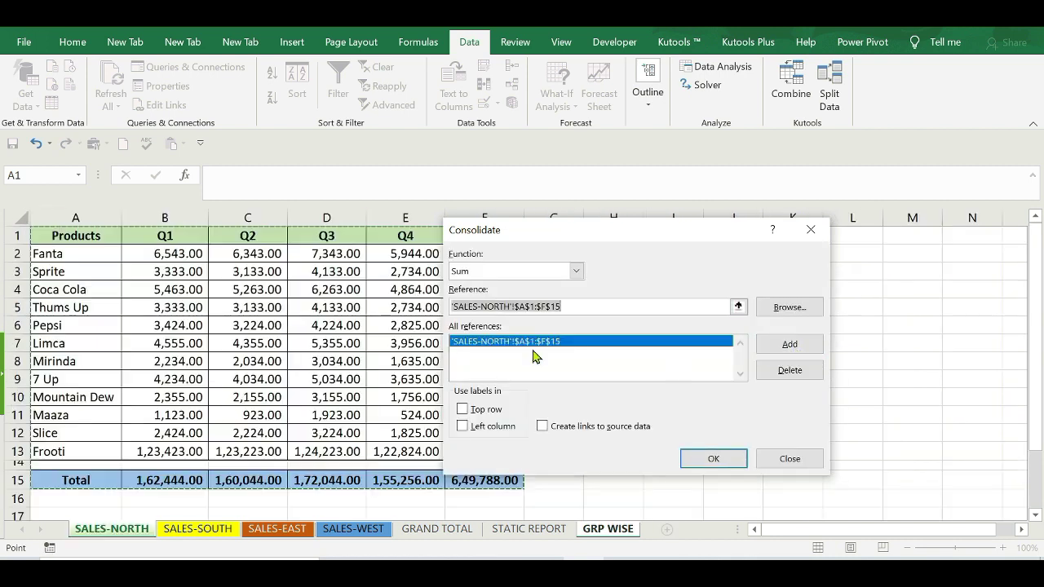
left_click(738, 307)
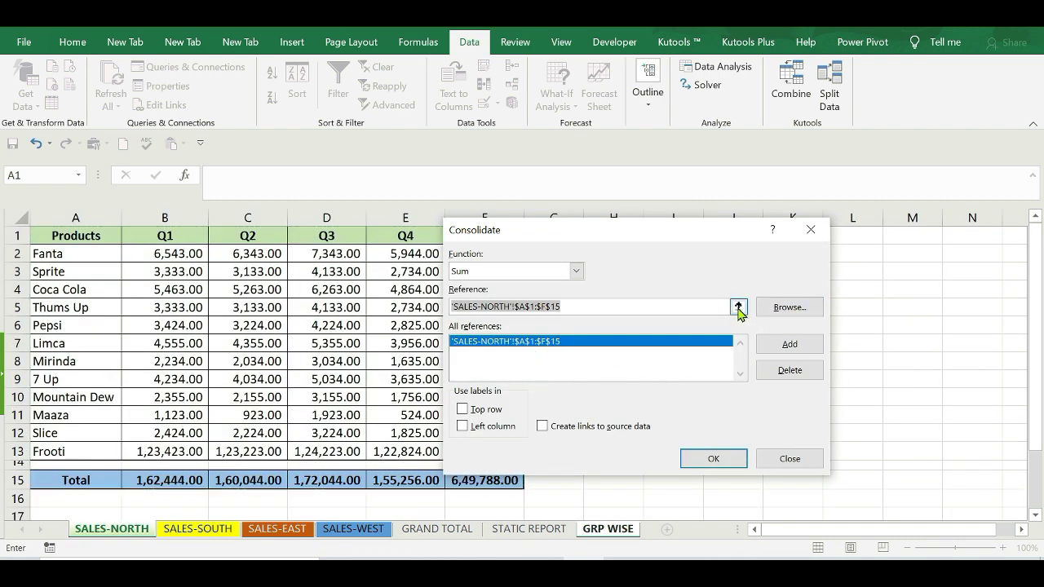
left_click(195, 529)
mouse_move(75, 236)
left_mouse_down()
mouse_move(390, 399)
mouse_move(471, 485)
left_mouse_up()
left_click(819, 251)
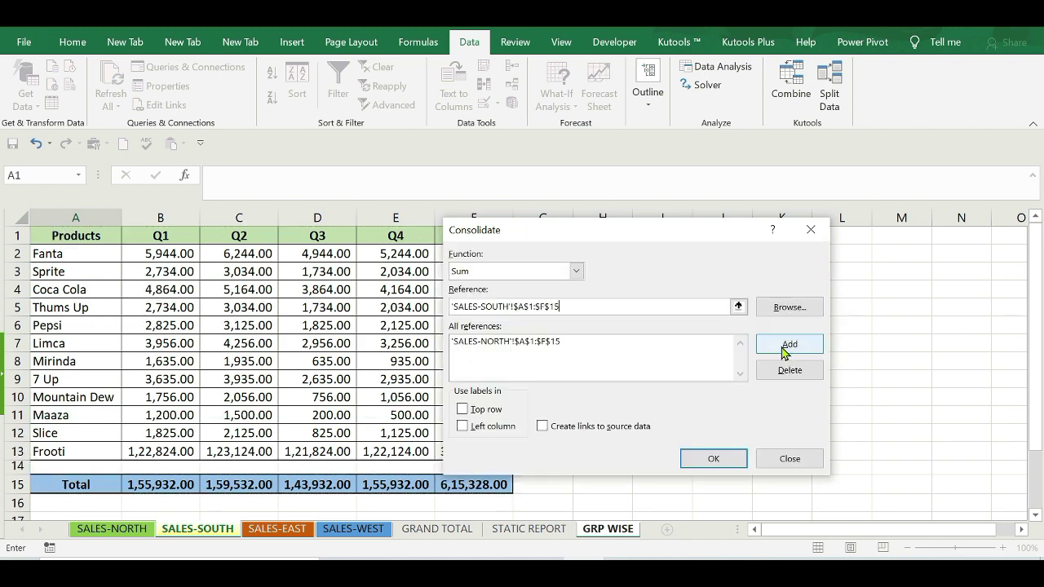
left_click(787, 346)
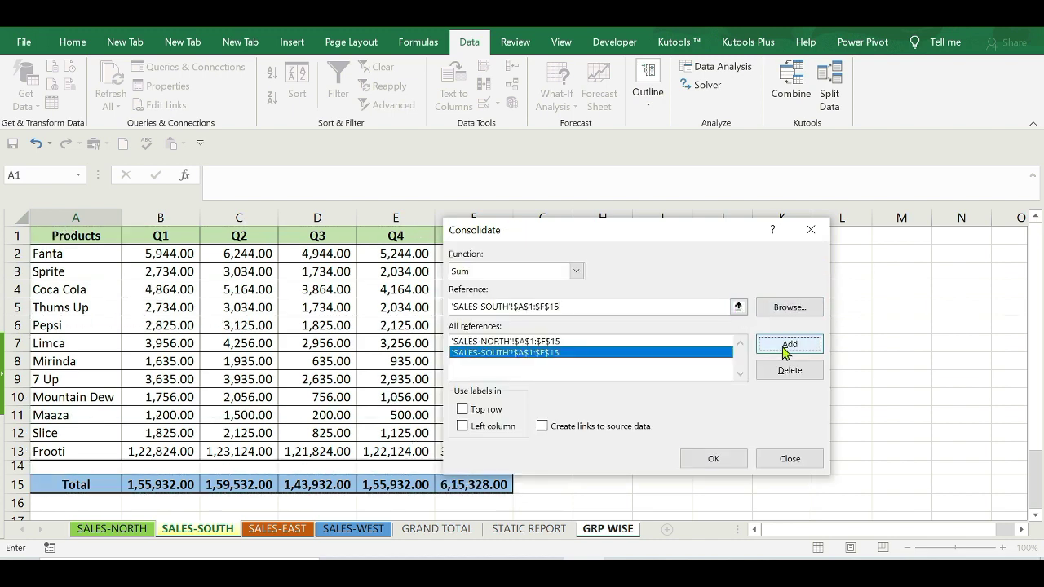
Add the SALES-EAST and SALES-WEST A1:F15 ranges to the consolidation sources
left_click(740, 309)
left_click(265, 530)
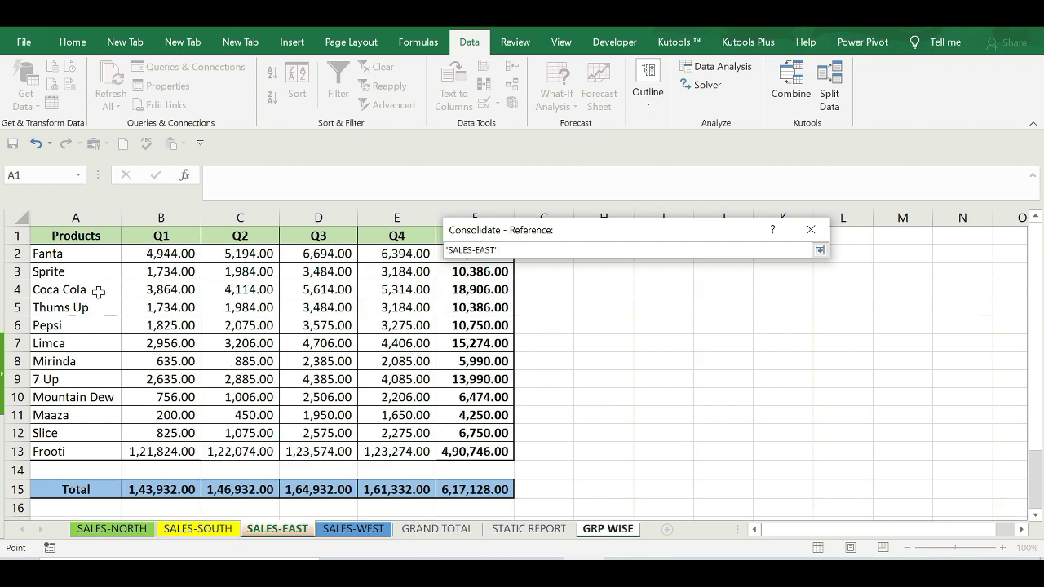
left_click_drag(77, 236, 473, 490)
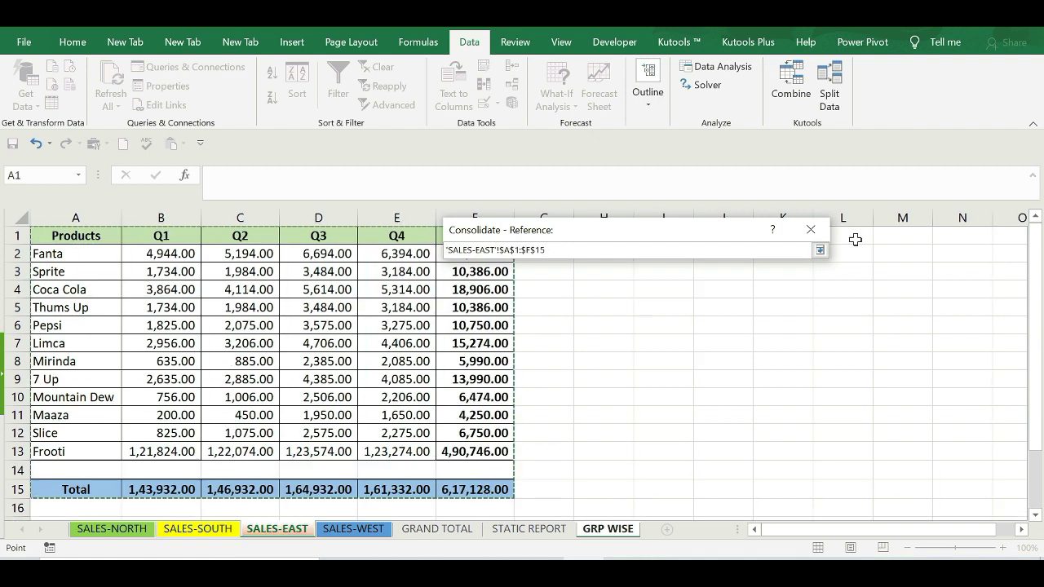
left_click(819, 249)
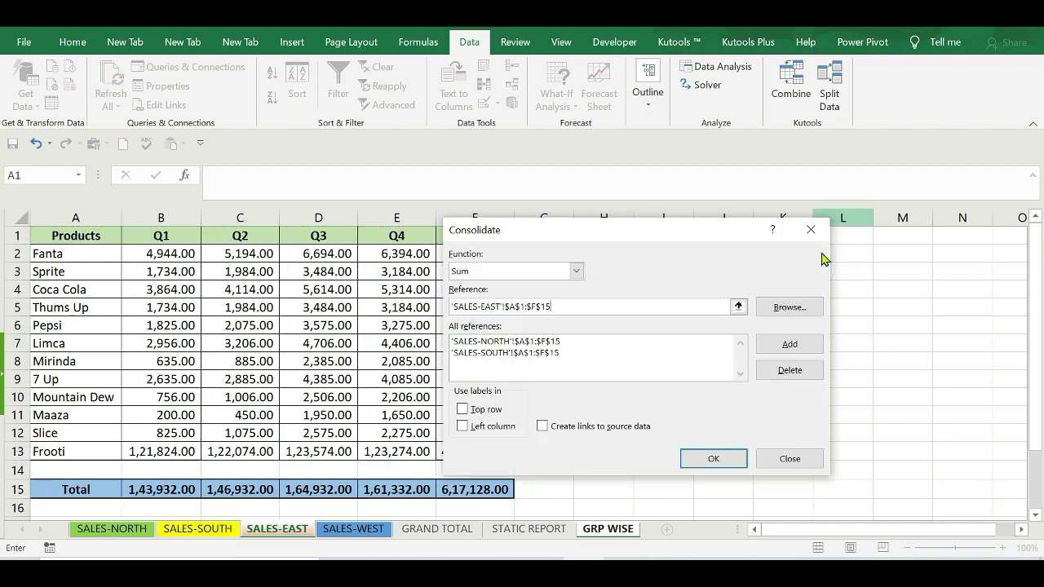
left_click(790, 344)
left_click(738, 306)
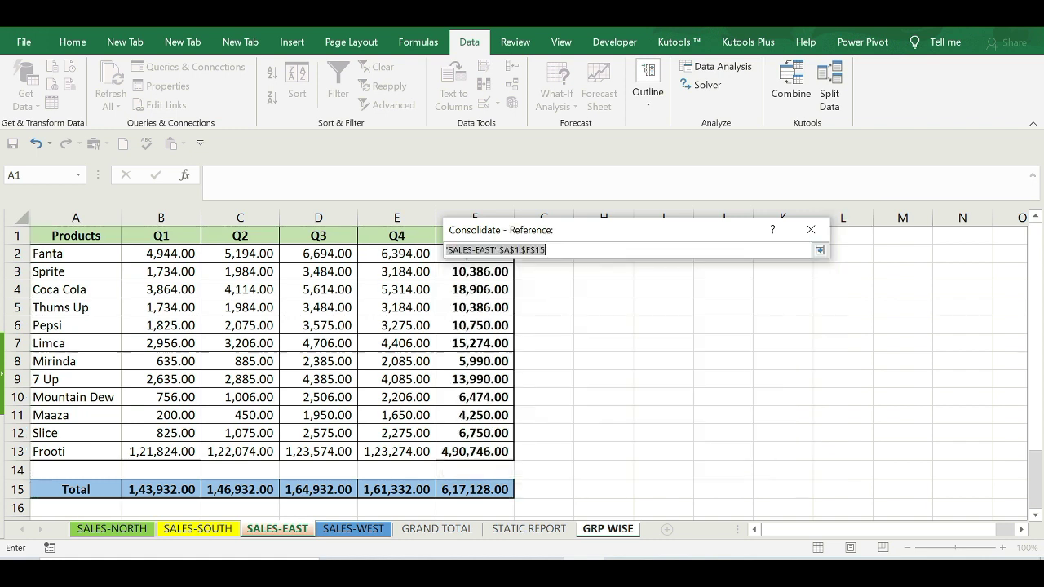
left_click(355, 530)
left_click_drag(80, 243, 491, 490)
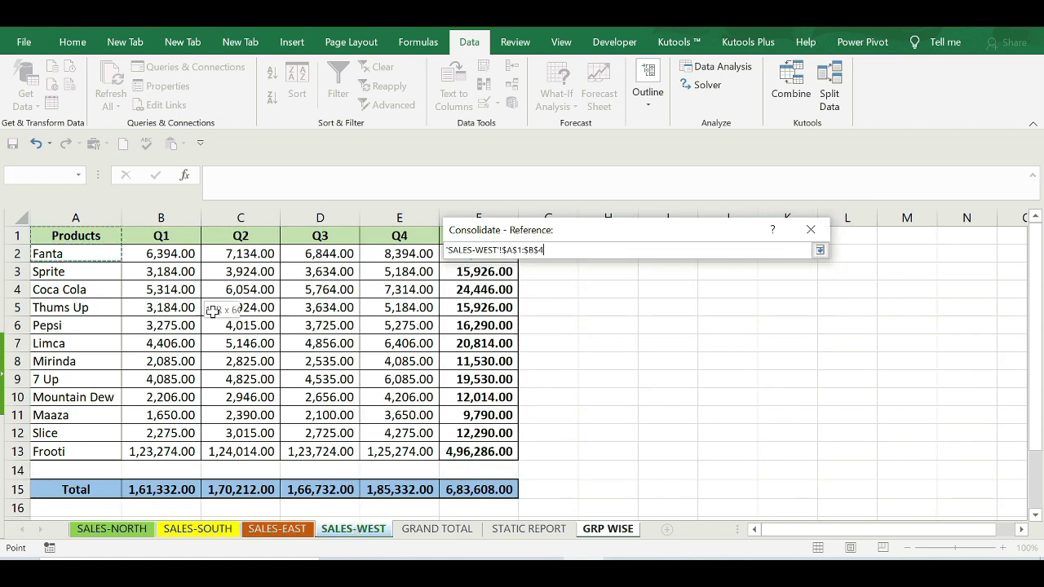
left_click(820, 250)
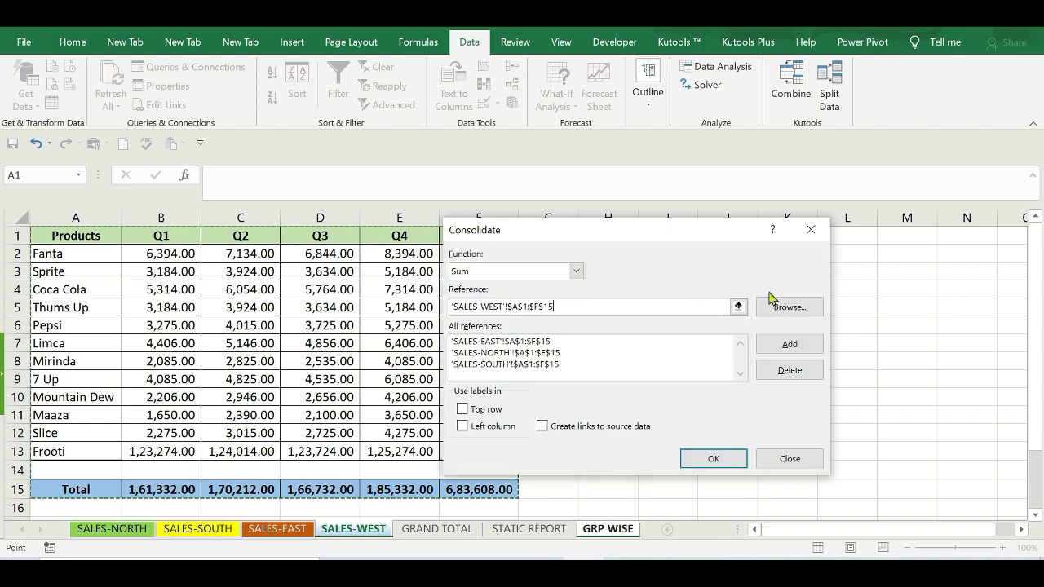
left_click(789, 344)
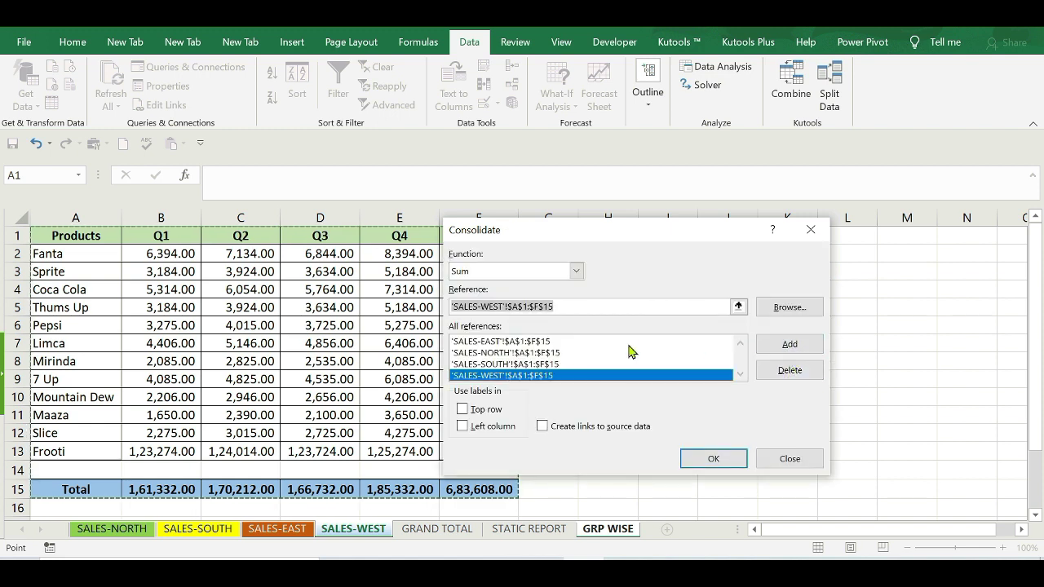
Consolidate with Top row, Left column and Create links to source data enabled
left_click(463, 409)
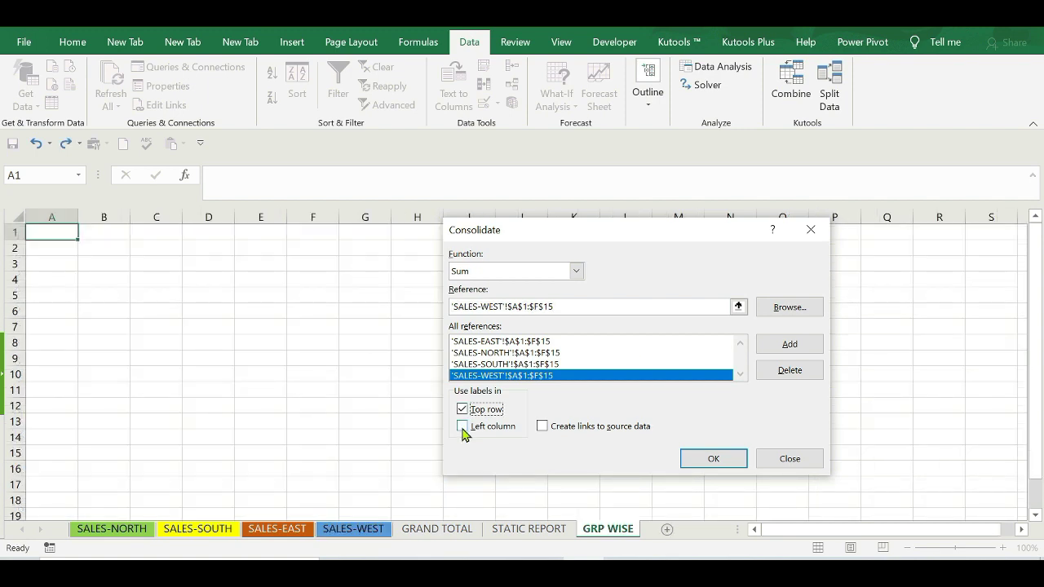
left_click(462, 427)
left_click(542, 426)
left_click(713, 458)
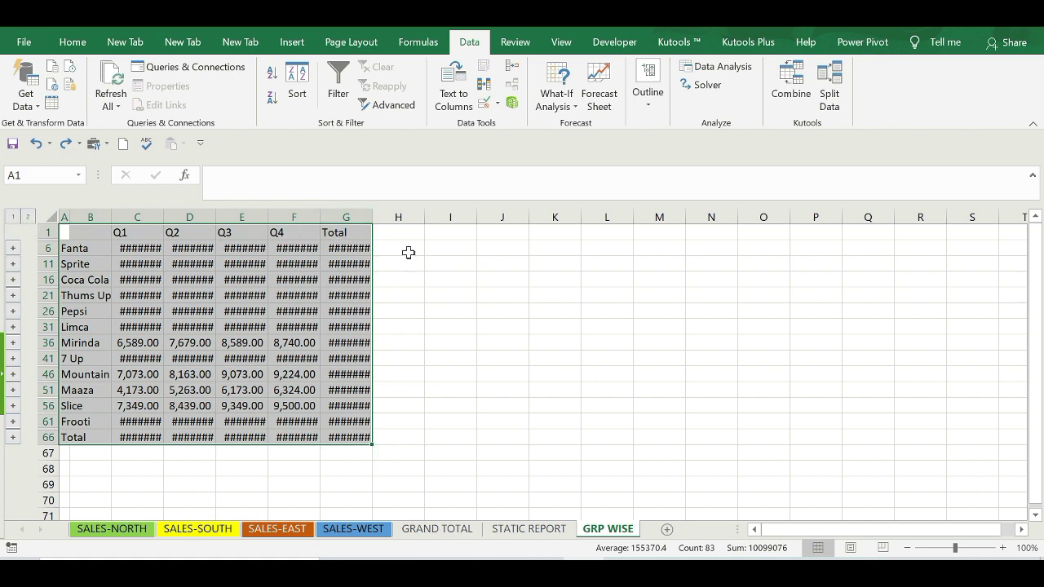
AutoFit GRP WISE columns C through G so all Q1–Q4 and Total sums display
left_click(451, 263)
left_click_drag(320, 216, 321, 216)
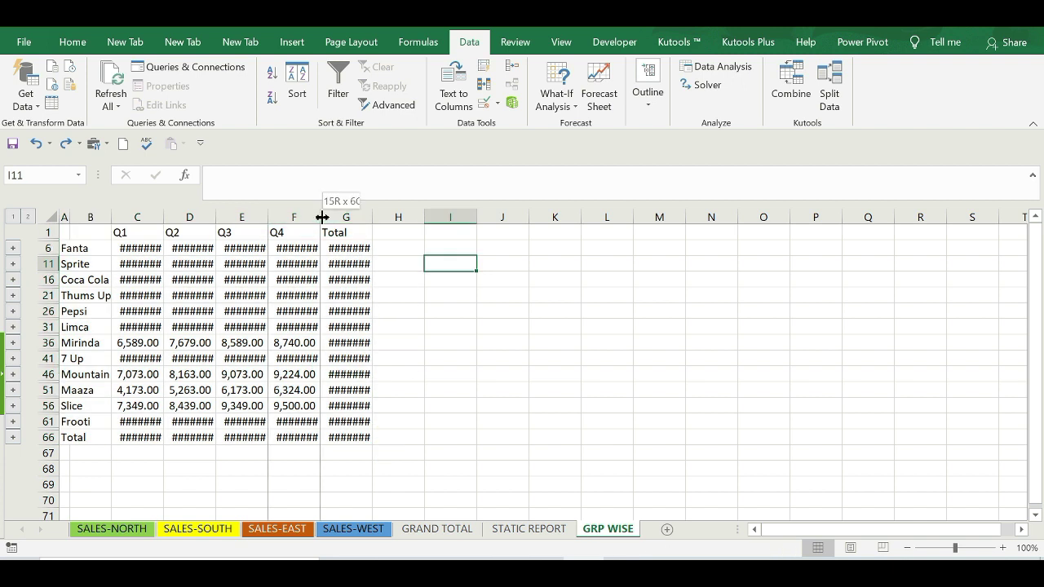
double_click(269, 216)
double_click(216, 216)
double_click(164, 216)
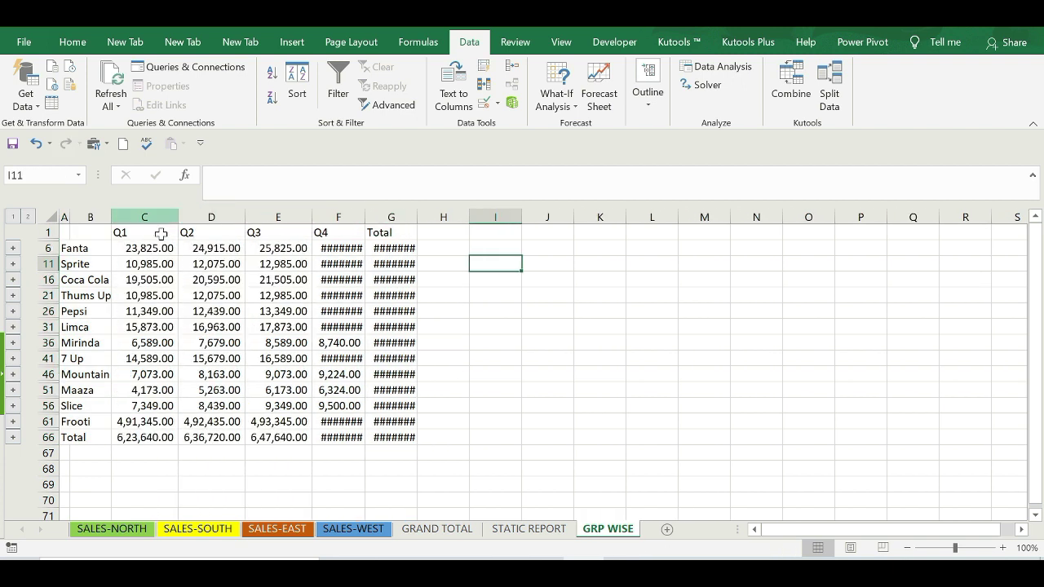
left_click_drag(75, 249, 84, 434)
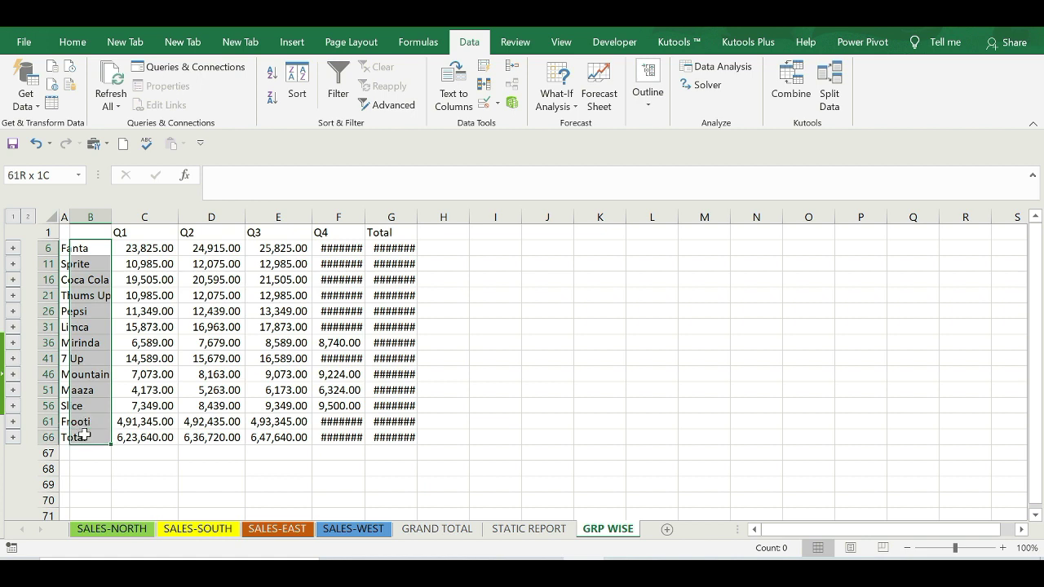
left_click(146, 248)
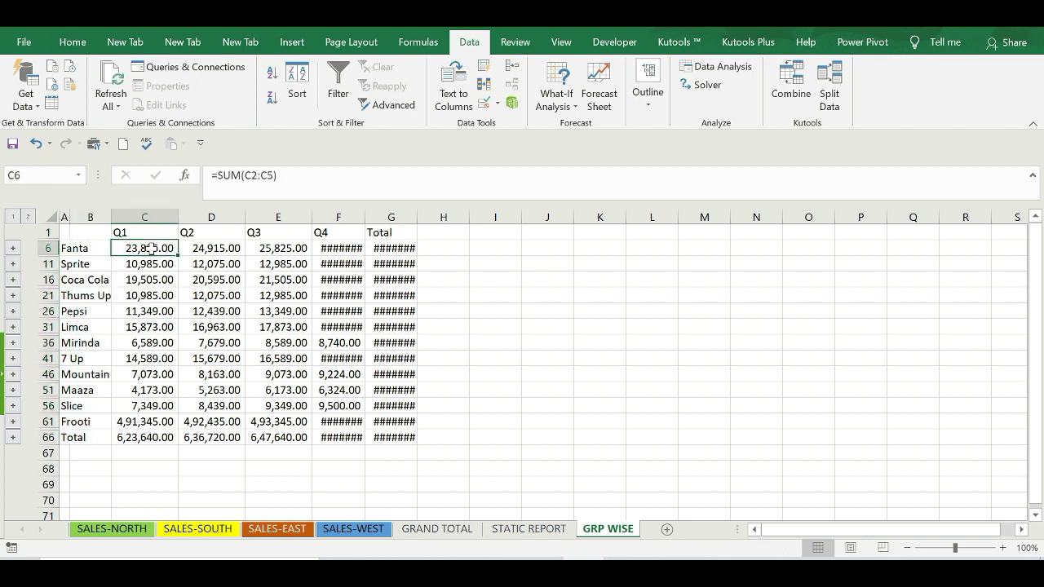
double_click(364, 214)
double_click(430, 213)
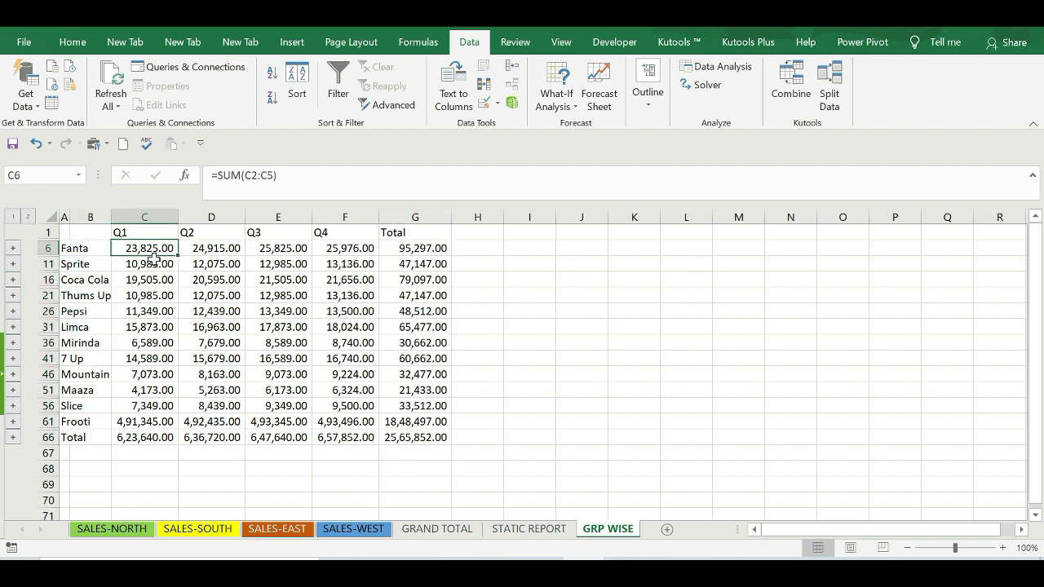
Compare Fanta's Q1 figure on STATIC REPORT and GRAND TOTAL against GRP WISE
left_click(538, 528)
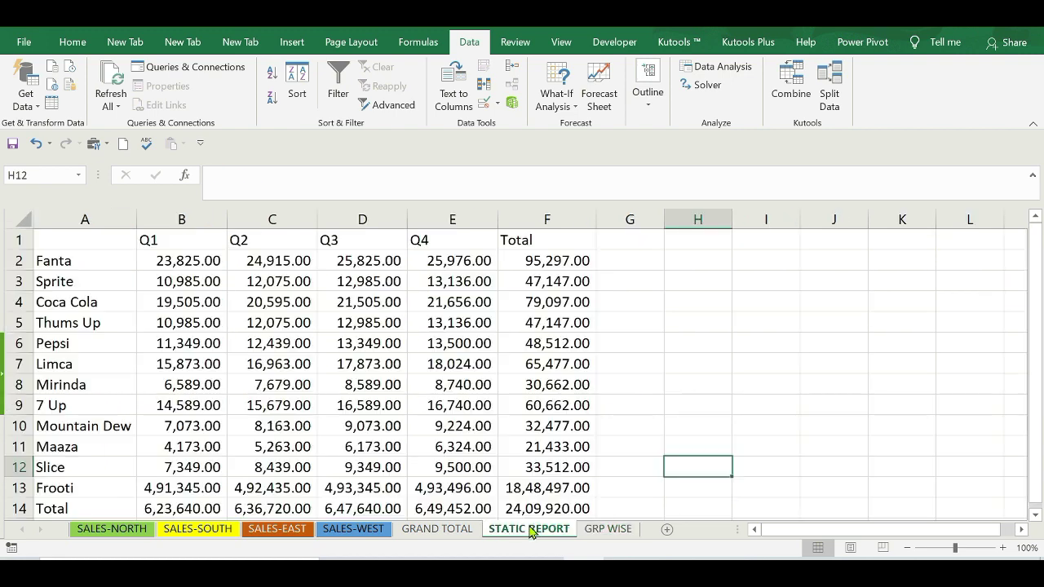
left_click(156, 265)
left_click(450, 531)
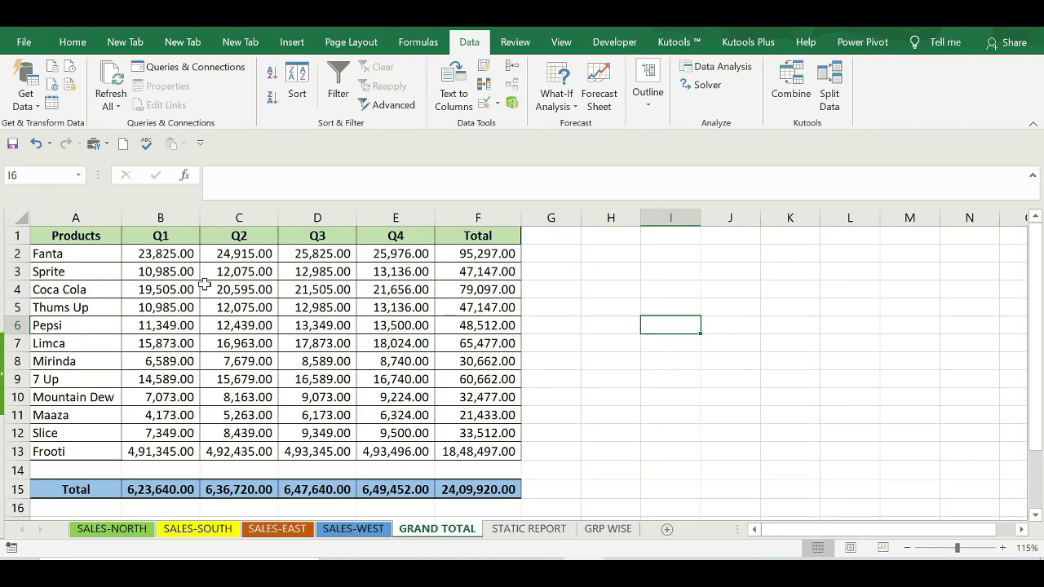
left_click(173, 256)
left_click(606, 532)
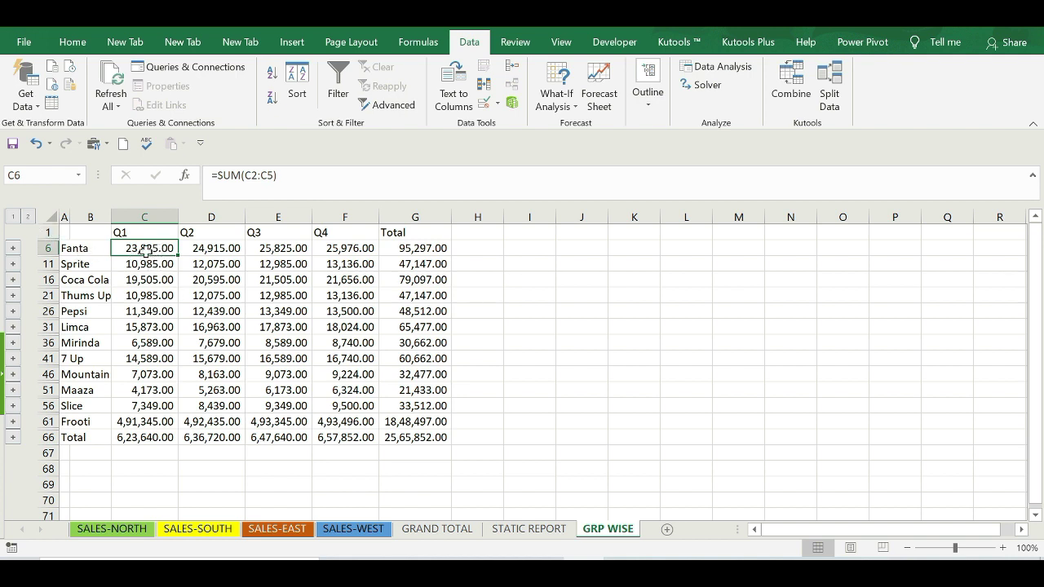
left_click(29, 217)
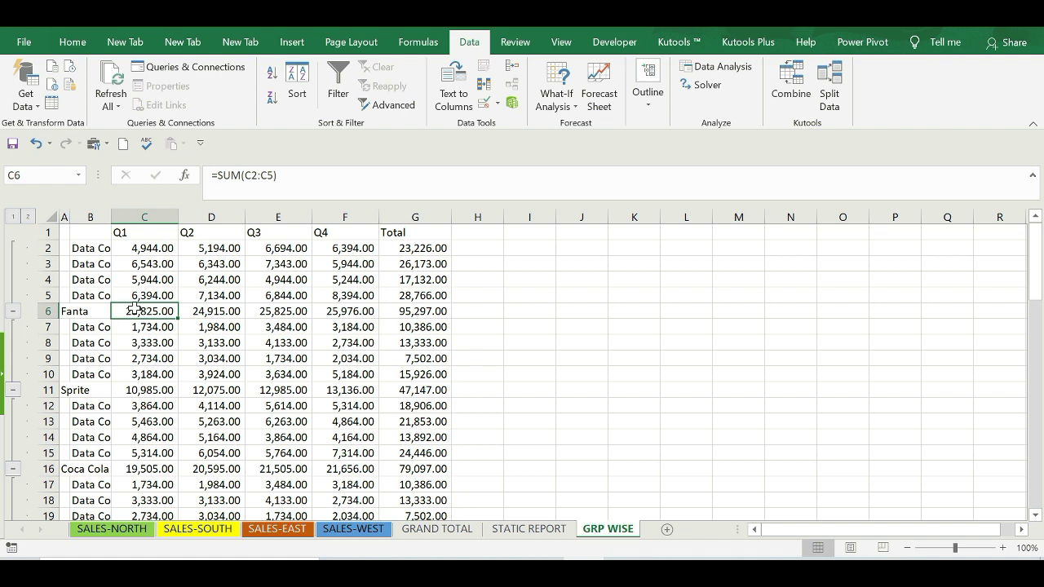
left_click_drag(163, 250, 163, 296)
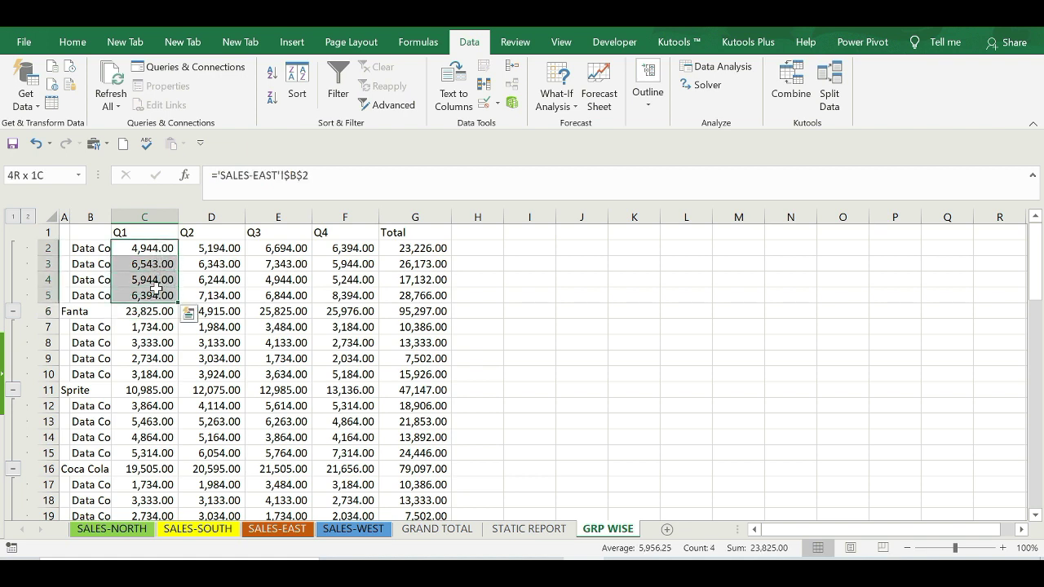
double_click(114, 215)
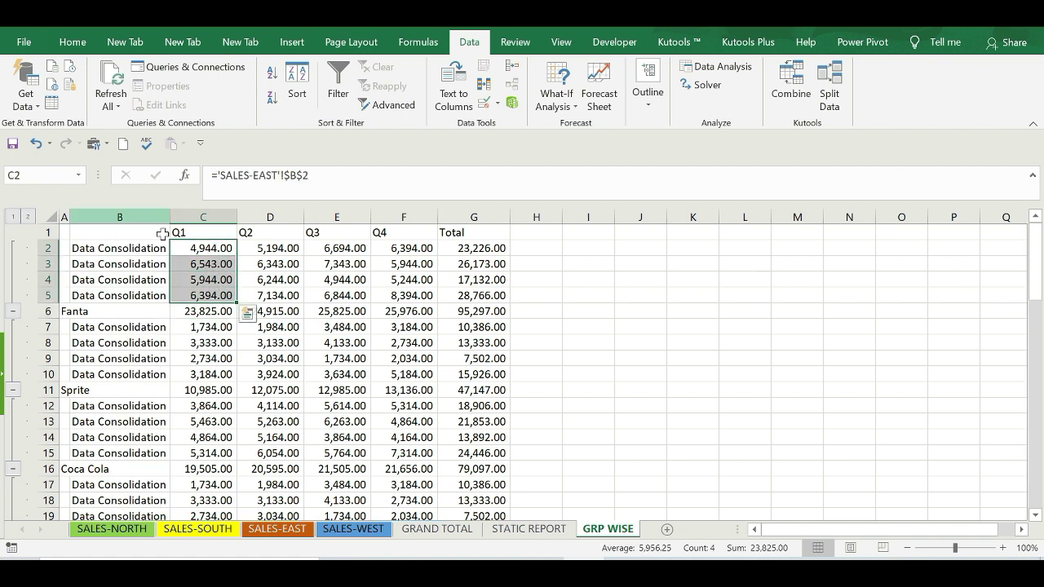
left_click(200, 248)
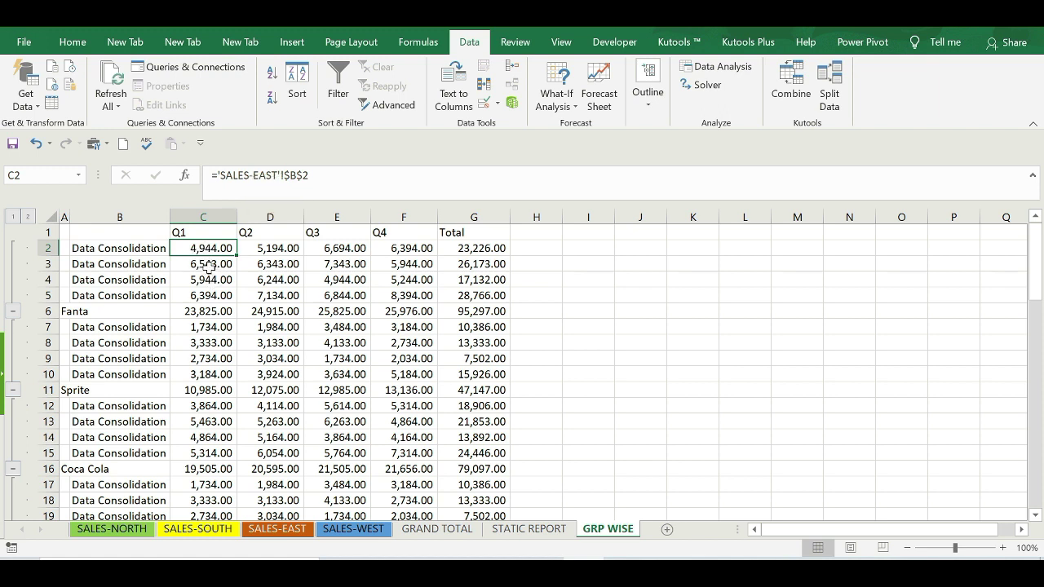
left_click(208, 265)
left_click(207, 281)
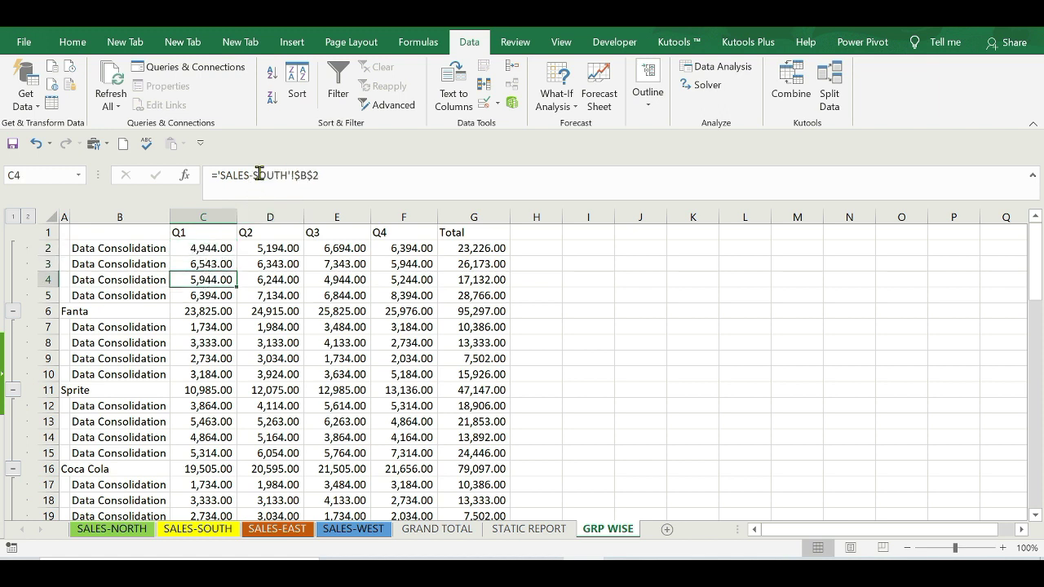
left_click(209, 297)
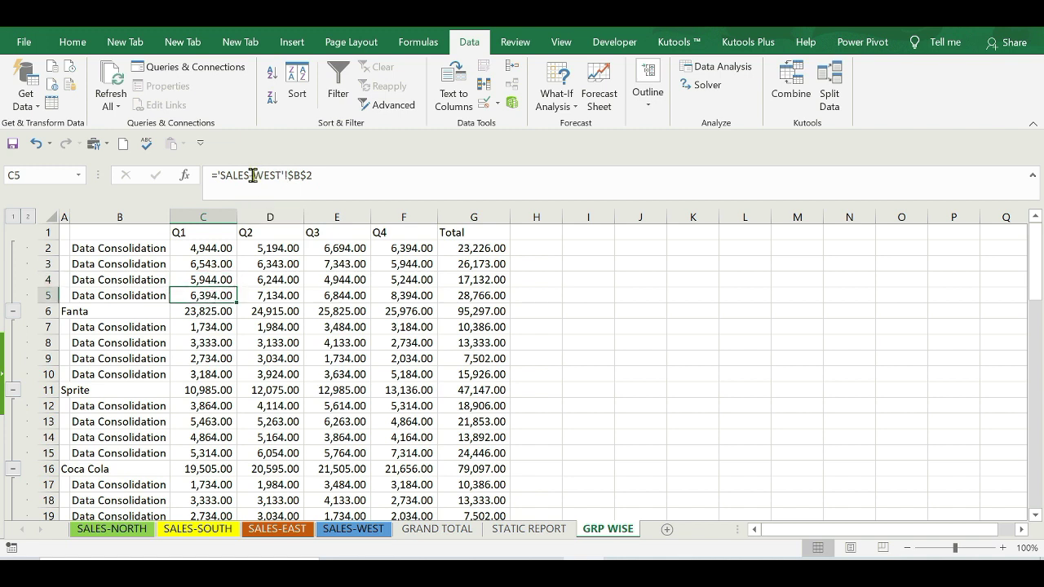
left_click_drag(205, 249, 209, 295)
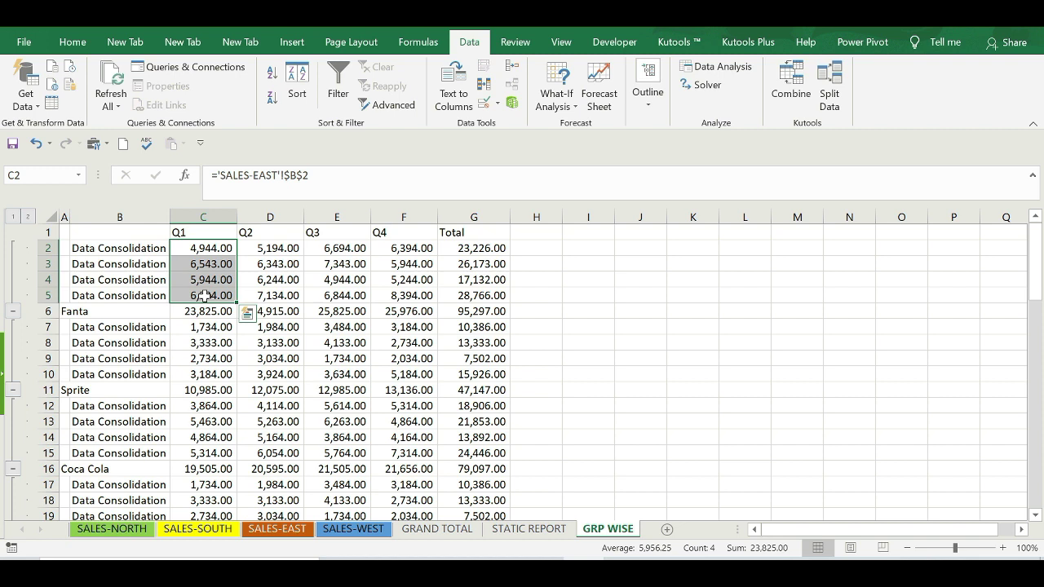
left_click_drag(105, 248, 104, 295)
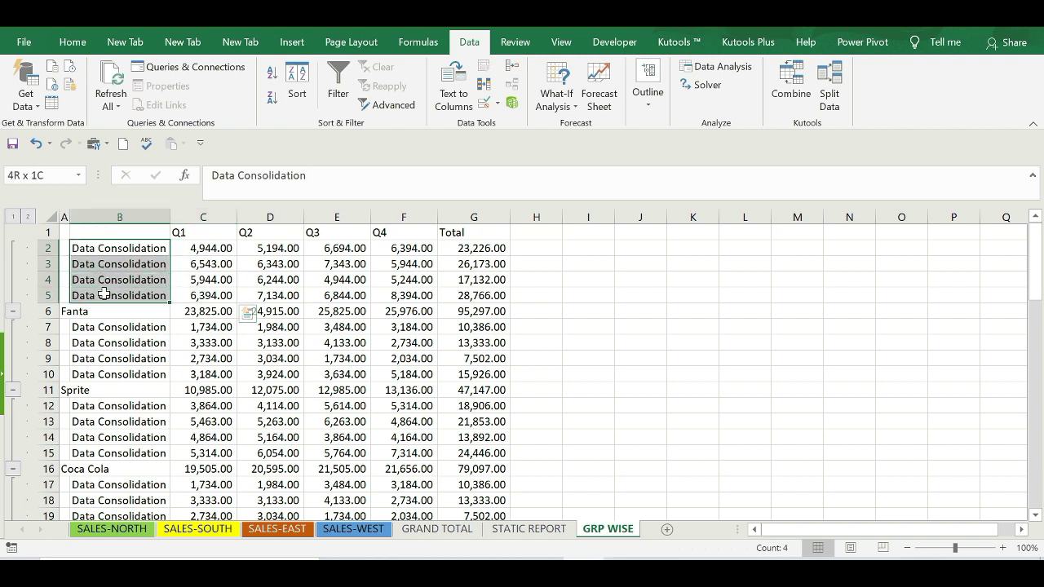
left_click(104, 263)
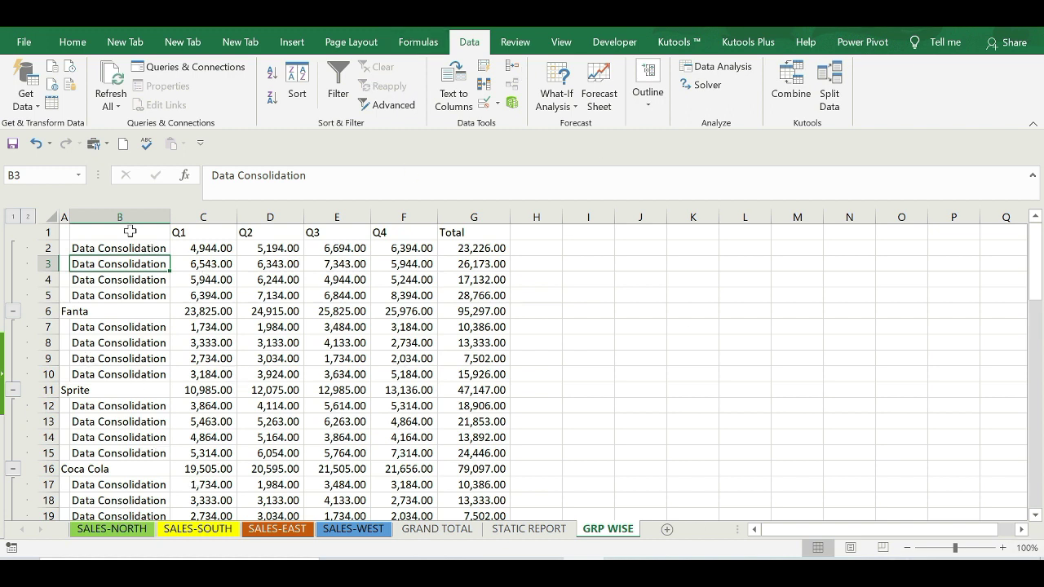
left_click_drag(111, 246, 112, 288)
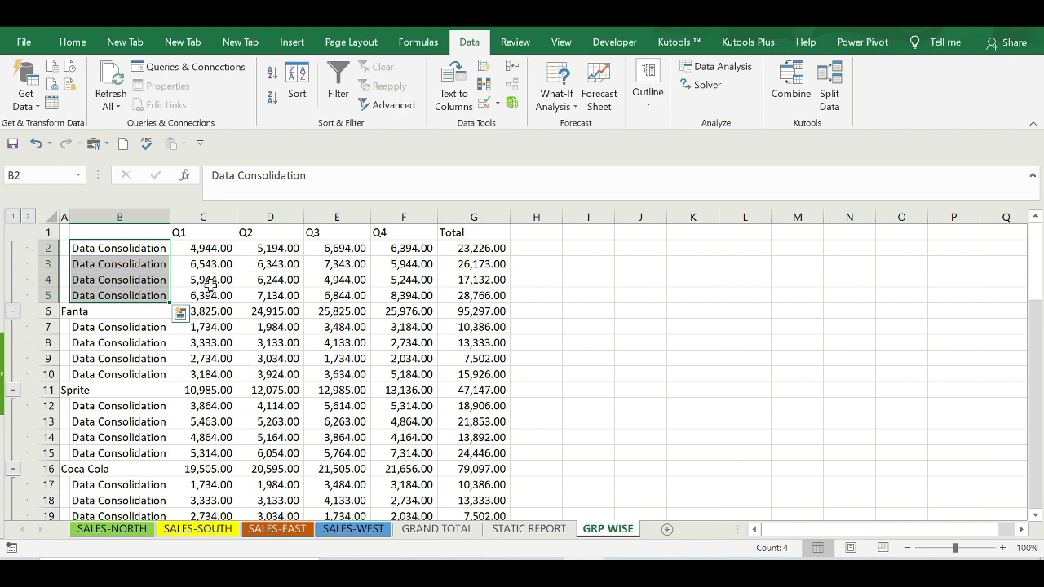
left_click(347, 281)
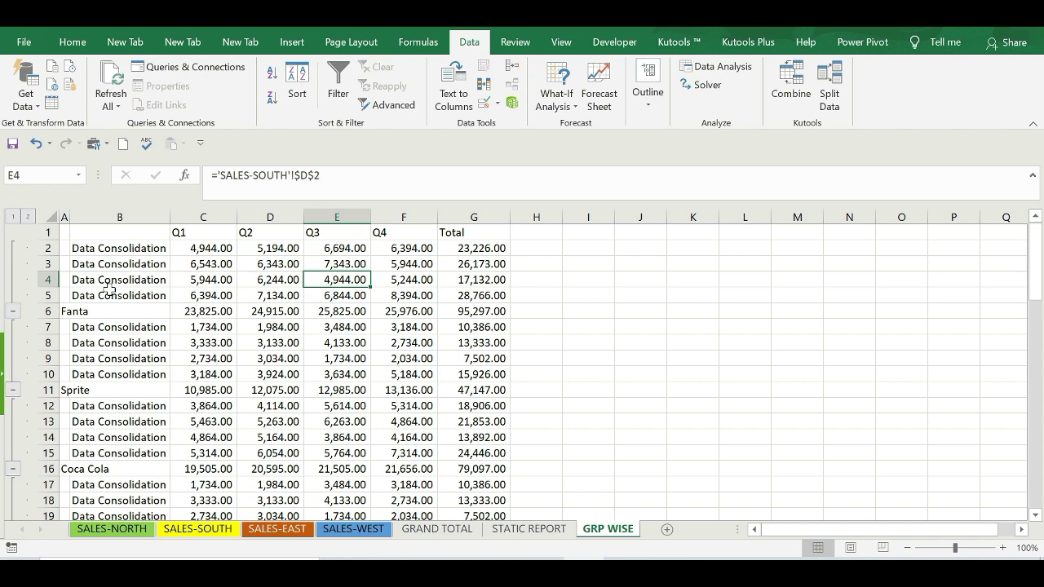
Collapse the outline to product subtotals and expand only Limca's four detail rows
left_click(14, 217)
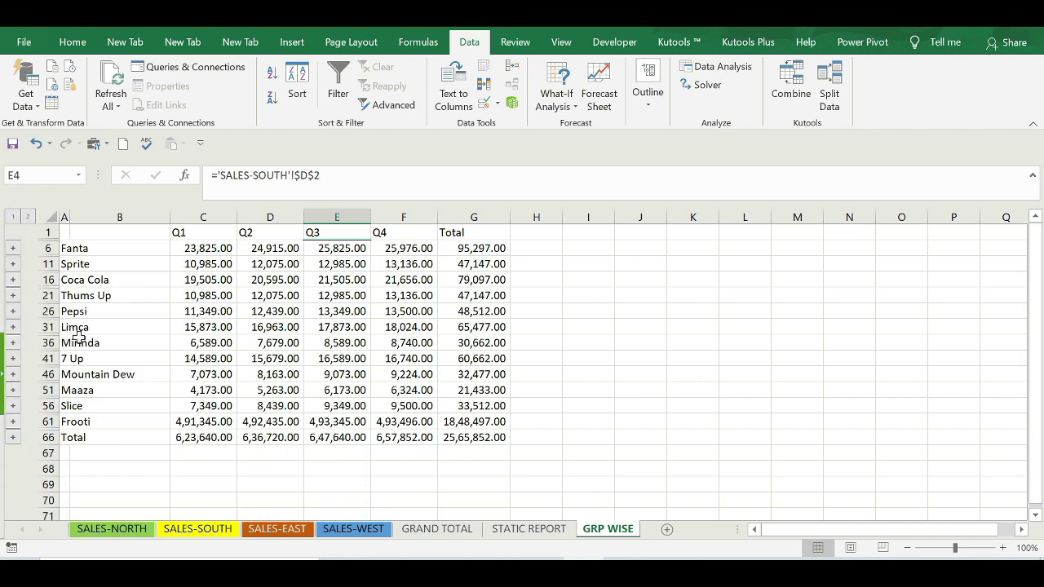
left_click(12, 327)
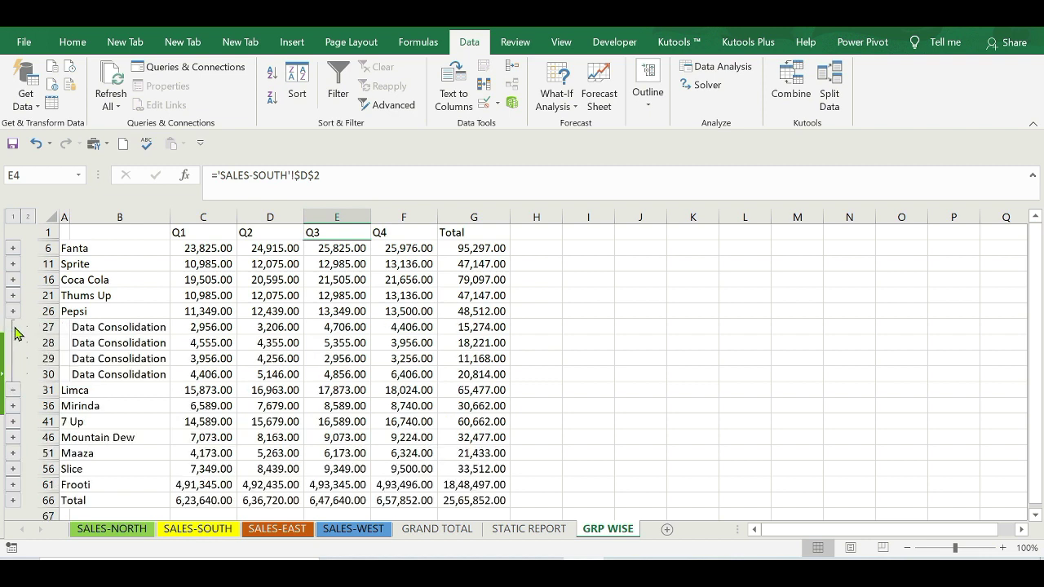
mouse_move(117, 327)
left_mouse_down()
mouse_move(233, 377)
mouse_move(497, 376)
left_mouse_up()
left_click(638, 373)
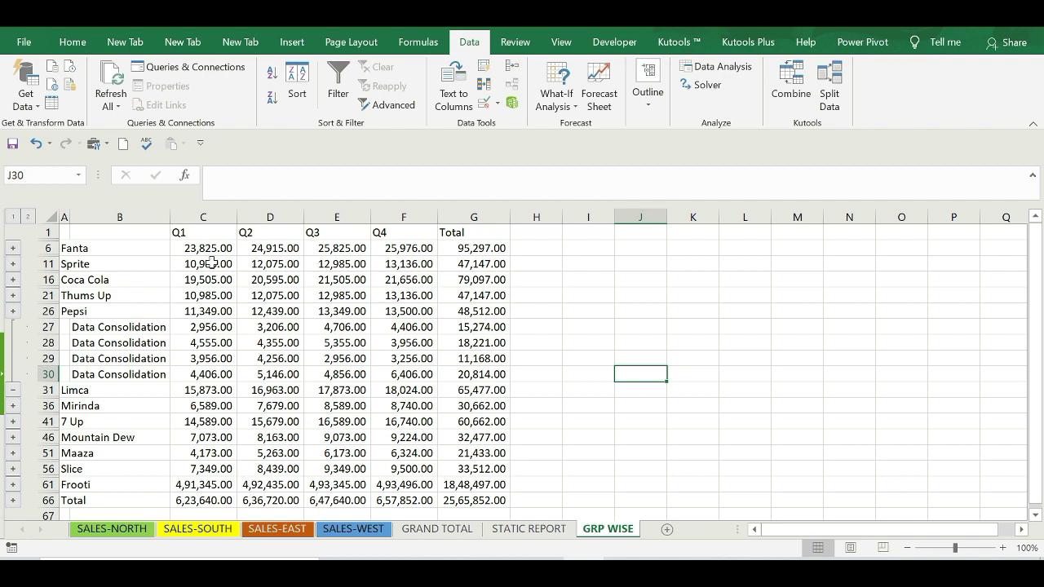
Compare with STATIC REPORT, then inspect the subtotal formulas in D21 and C11
left_click(529, 530)
left_click(617, 530)
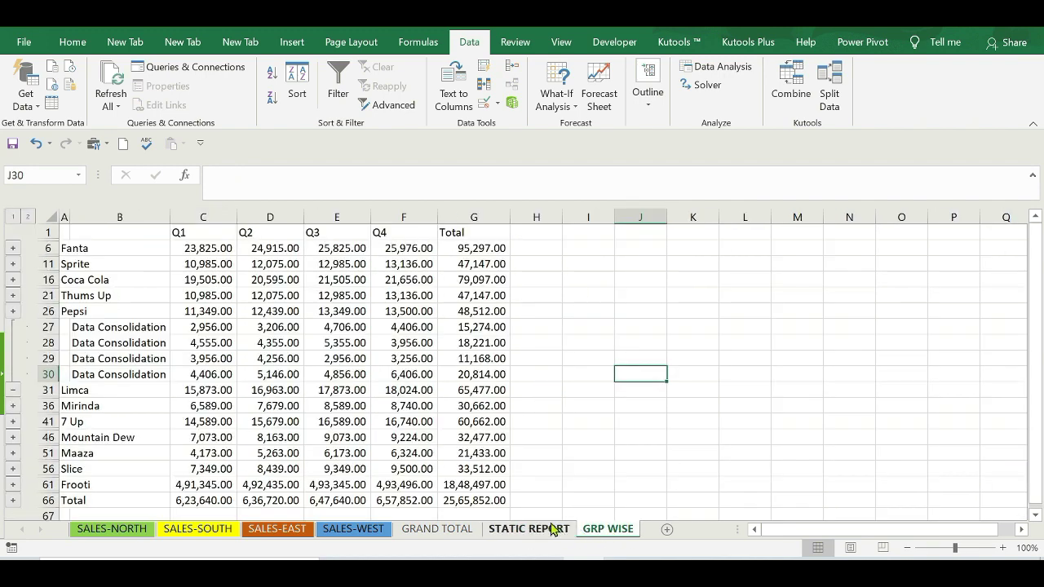
left_click(552, 529)
left_click(602, 528)
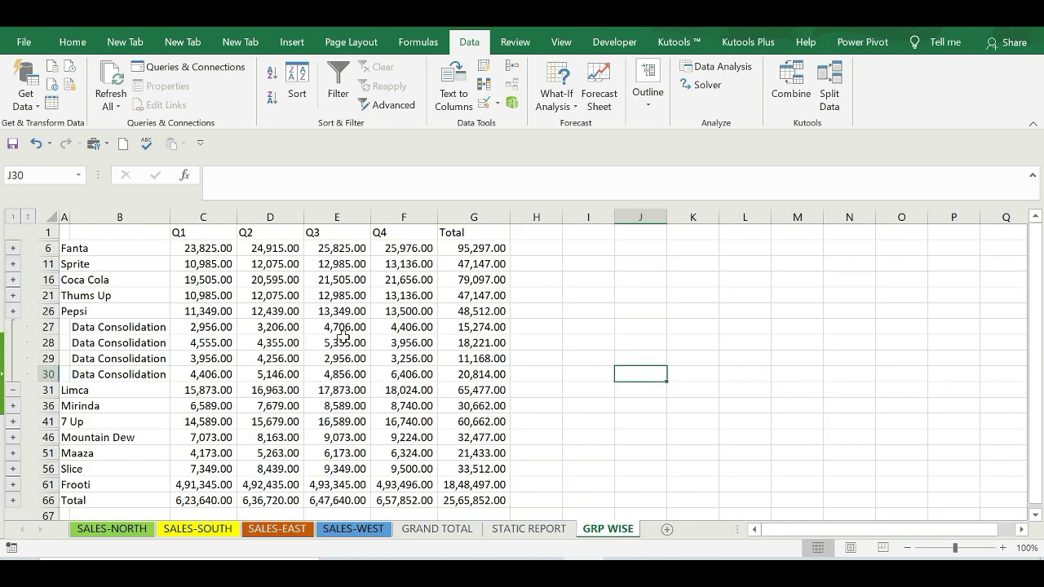
left_click(254, 295)
left_click(210, 266)
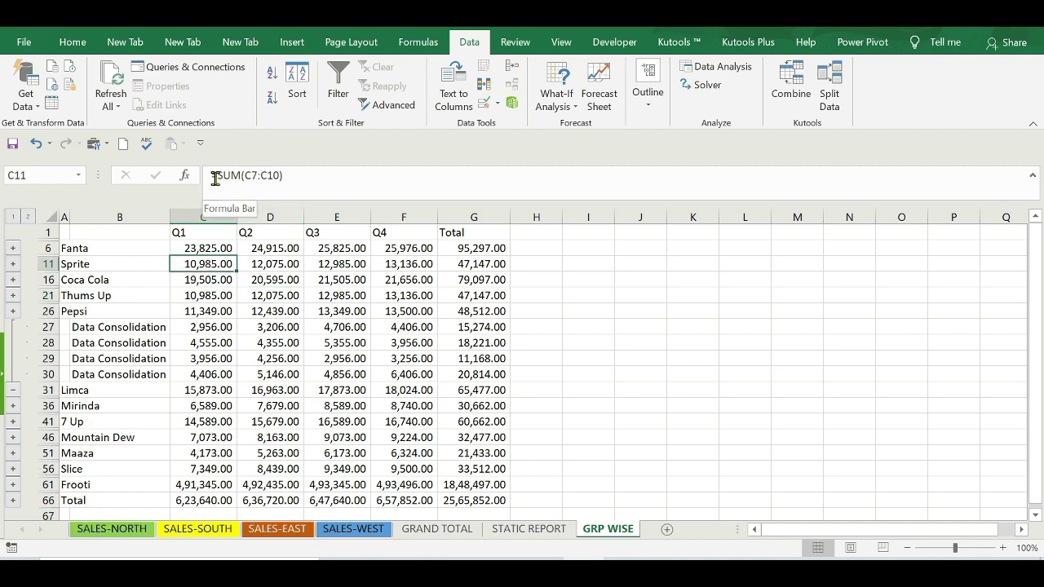
Select the whole SALES-NORTH sheet and delete its sales data
left_click(128, 530)
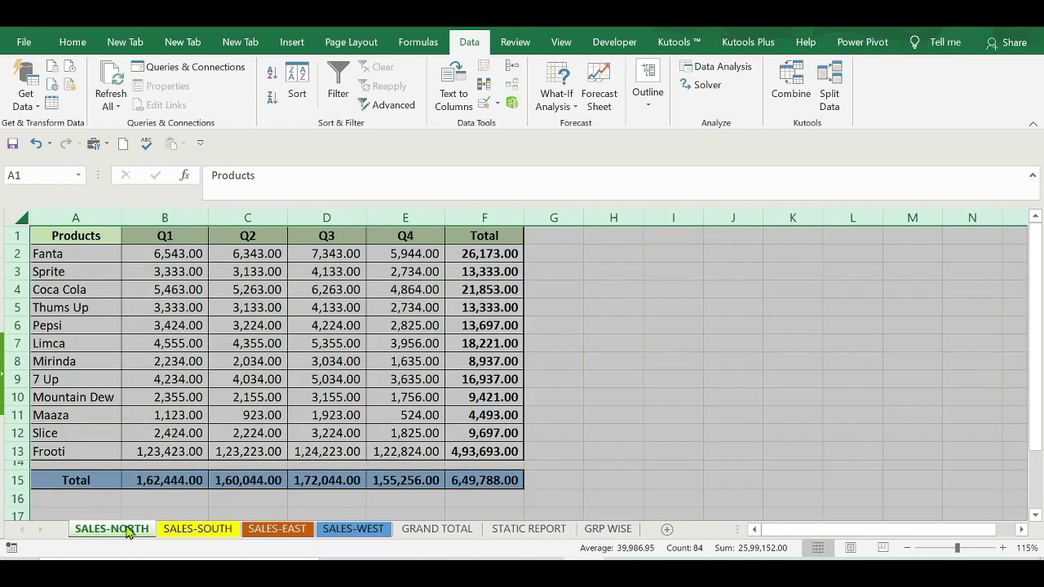
left_click(78, 308)
left_click_drag(103, 254, 436, 399)
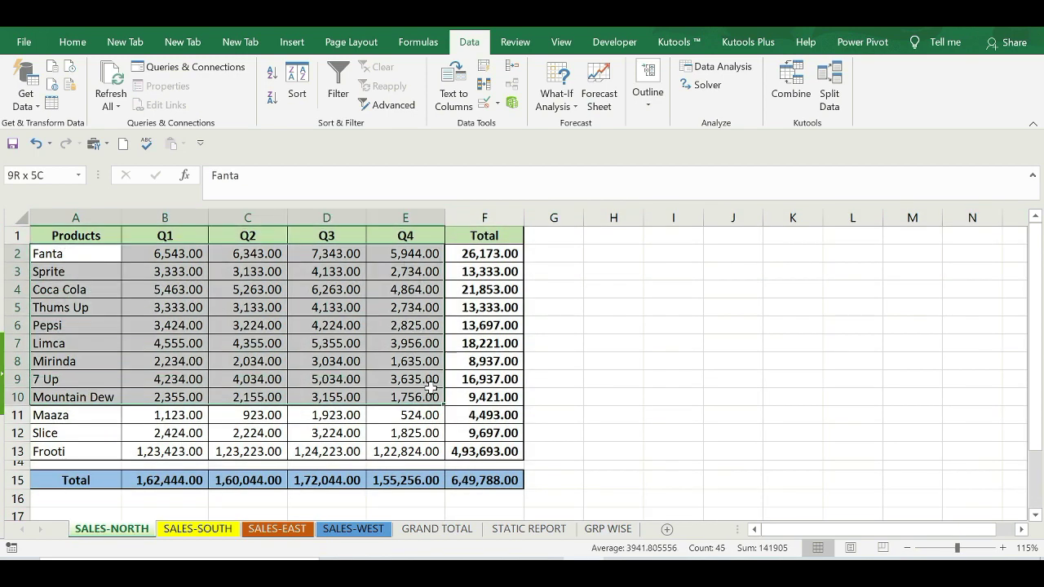
left_click(17, 215)
key("Delete")
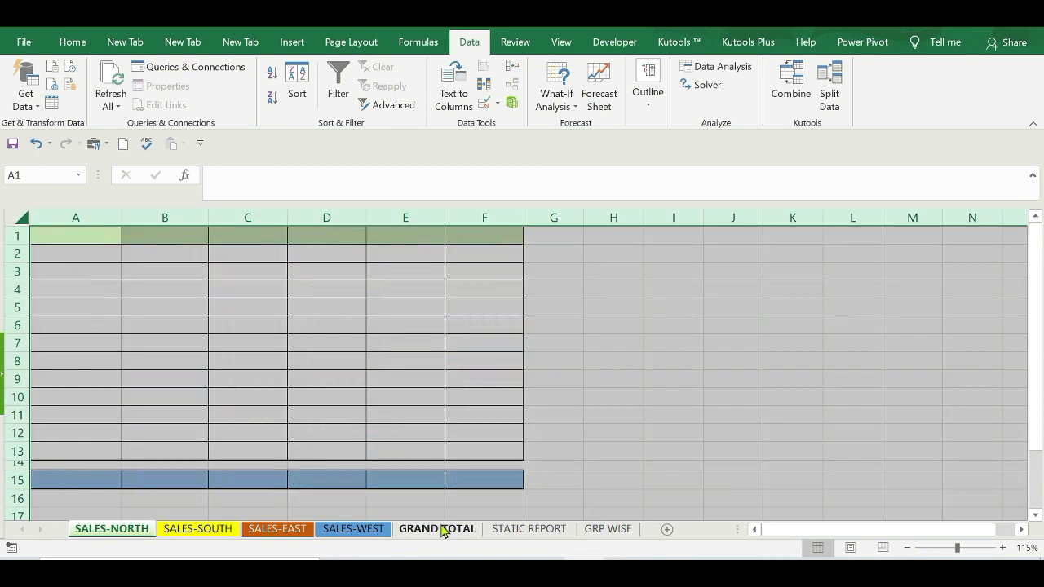
Check GRP WISE's reduced totals and the Fanta subtotal in C6 against STATIC REPORT
left_click(526, 530)
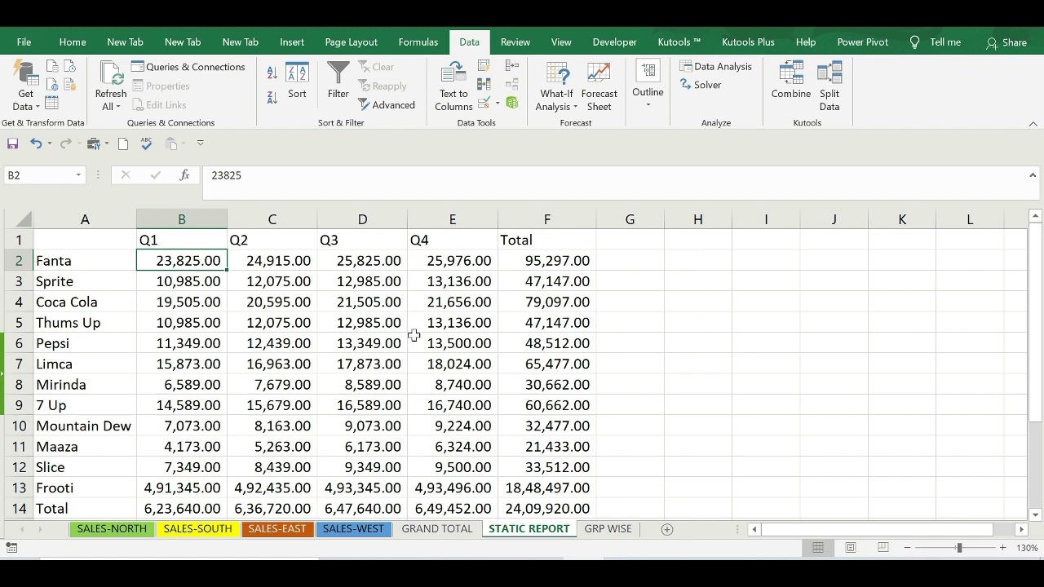
left_click(608, 529)
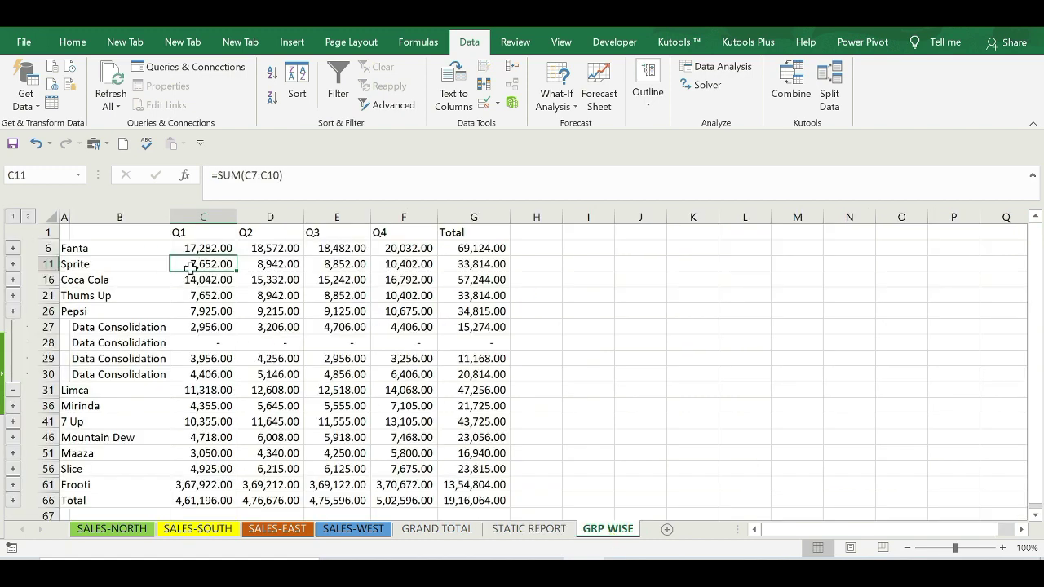
left_click_drag(182, 344, 469, 343)
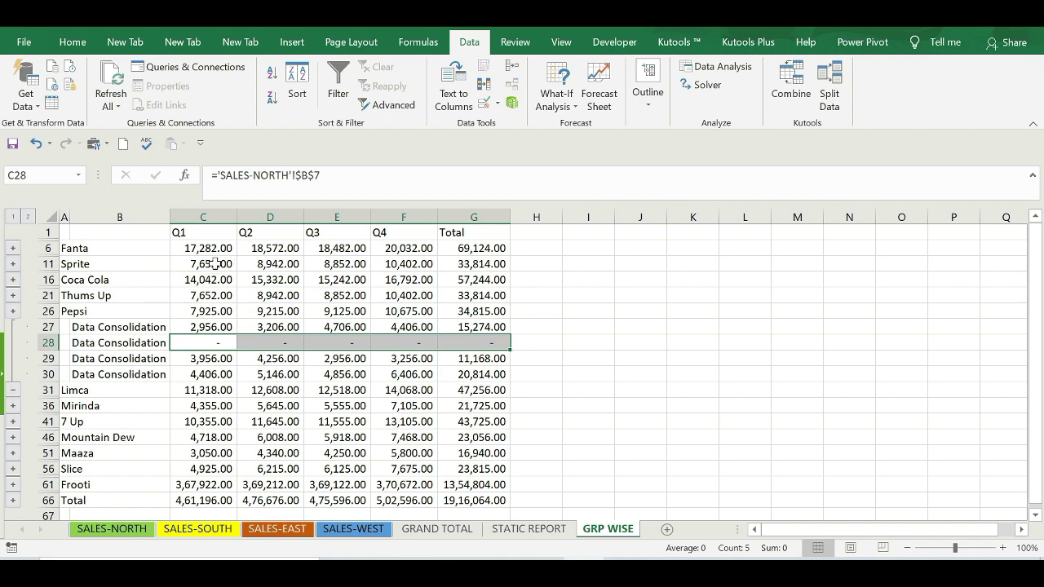
left_click(205, 244)
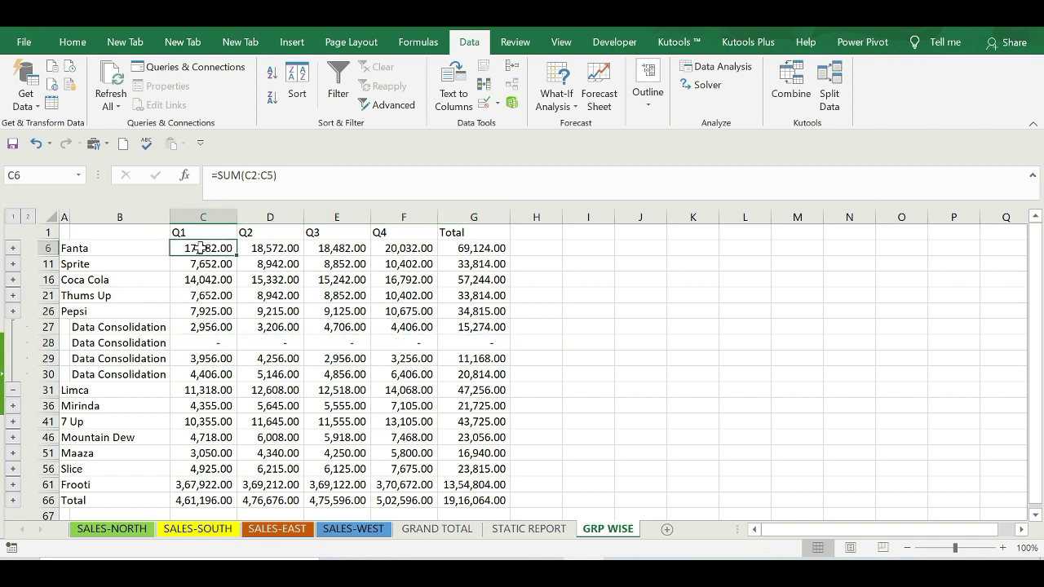
scroll(454, 377, "down", 2)
scroll(443, 407, "up", 2)
Clear SALES-SOUTH, then compare GRP WISE's 13,00,736.00 total with STATIC REPORT's 24,09,920.00
left_click(191, 530)
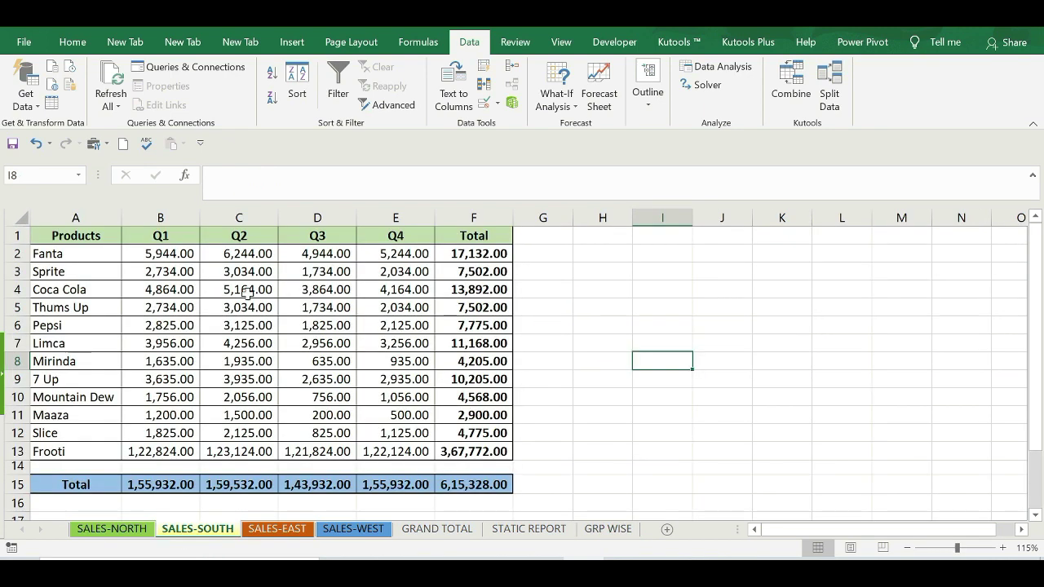
left_click(18, 218)
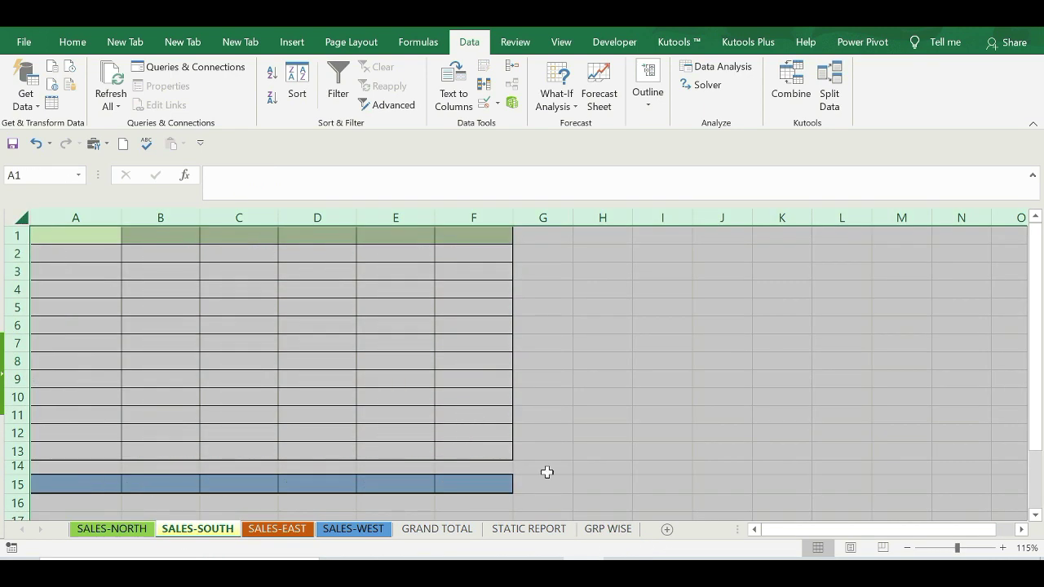
left_click(605, 530)
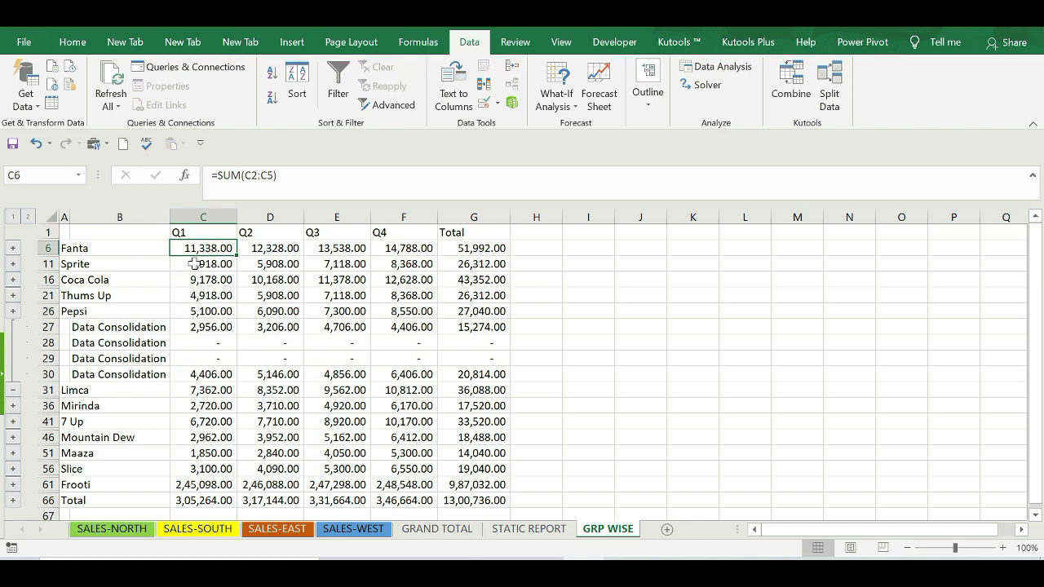
left_click(527, 530)
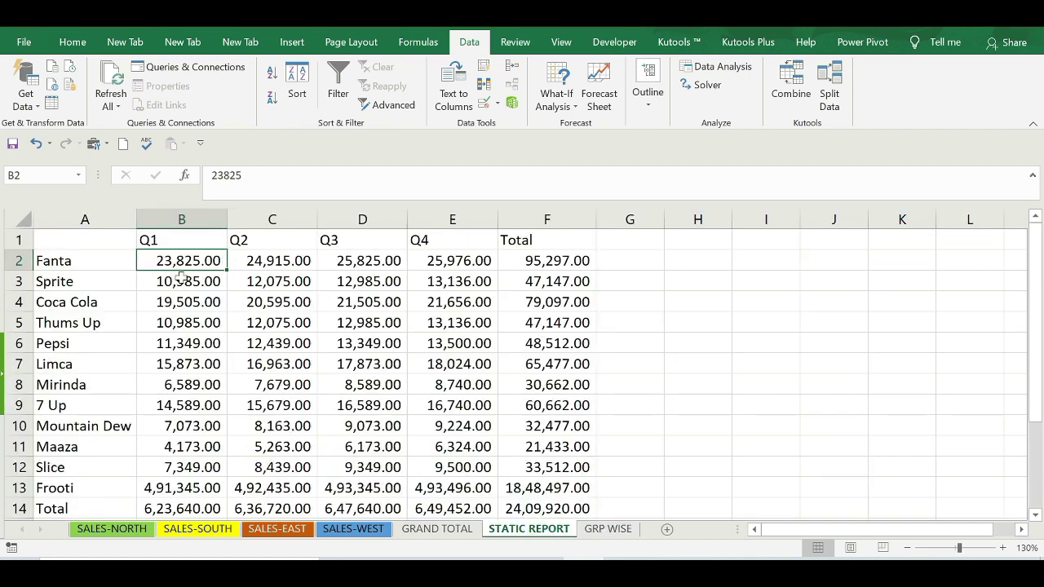
left_click(608, 530)
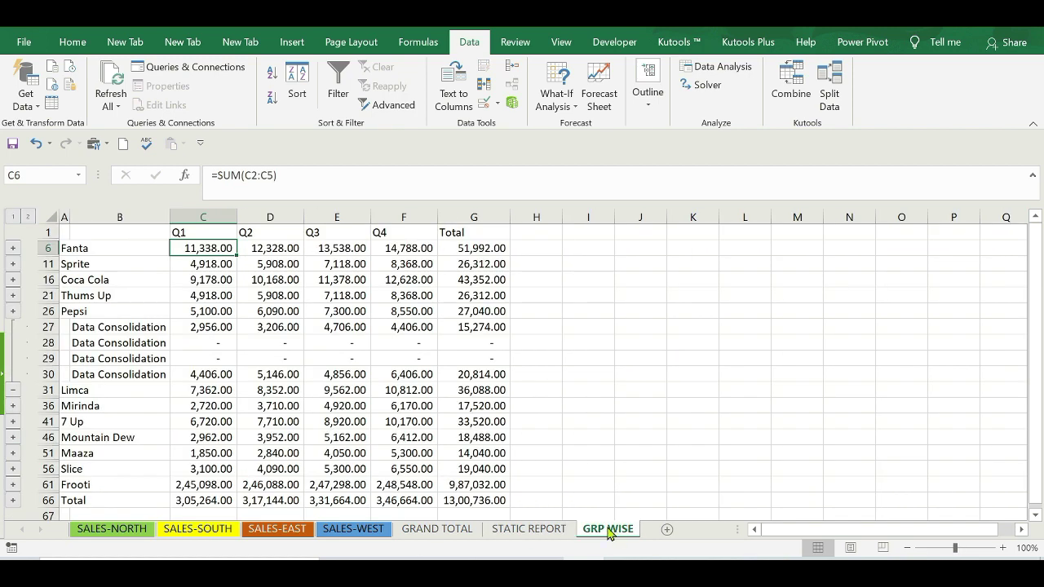
left_click(128, 532)
Review the Fanta, Sprite and Coca Cola rows on SALES-EAST, then SALES-WEST, ending on STATIC REPORT
left_click(275, 538)
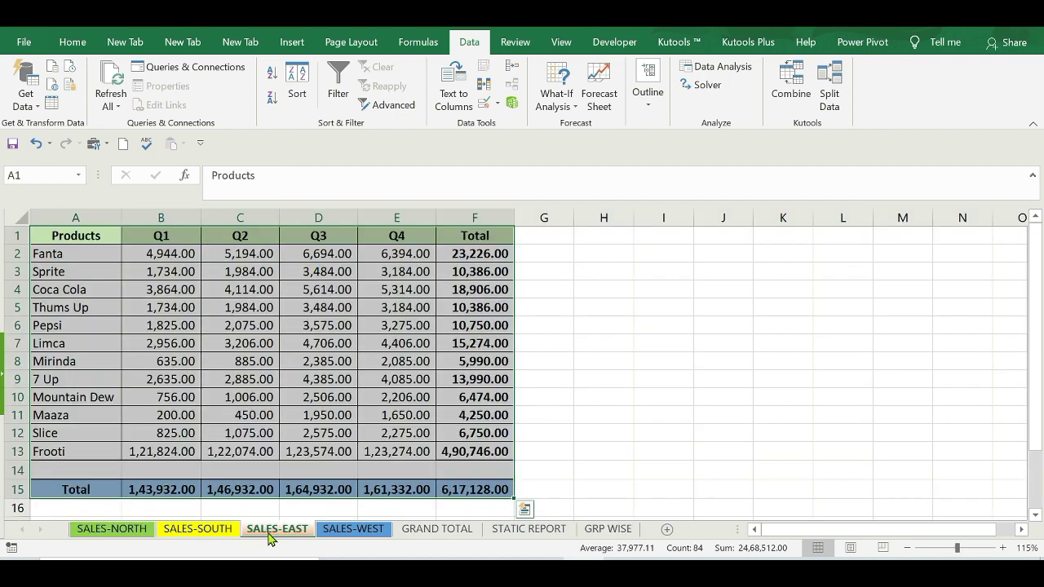
left_click(65, 255)
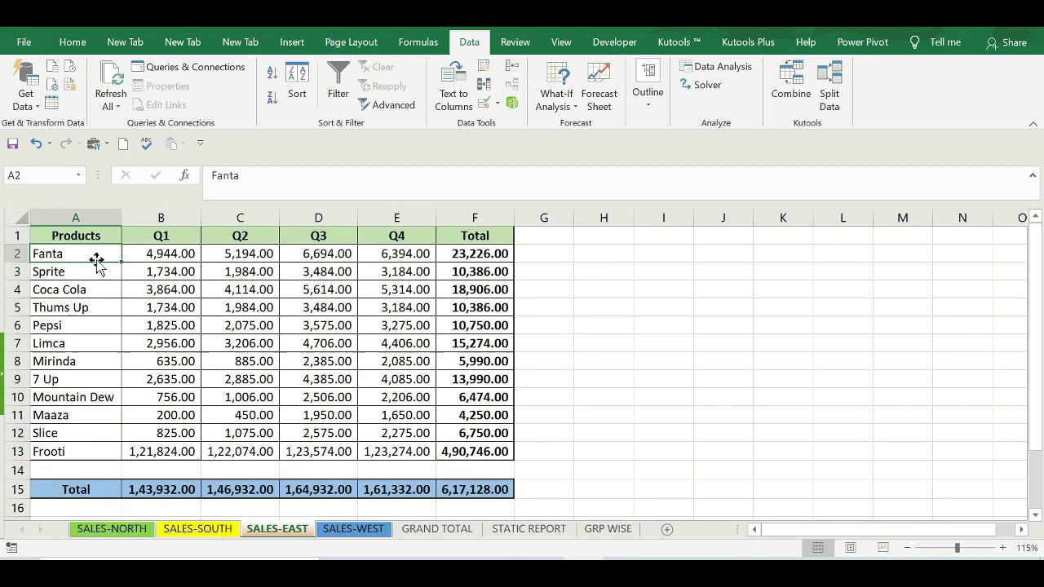
left_click(71, 270)
left_click(77, 289)
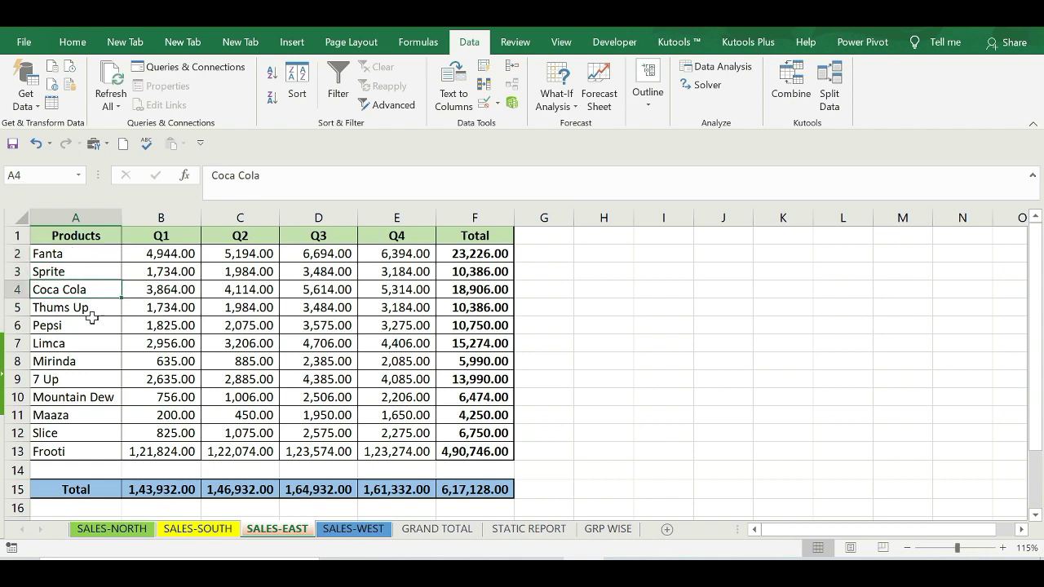
left_click(329, 530)
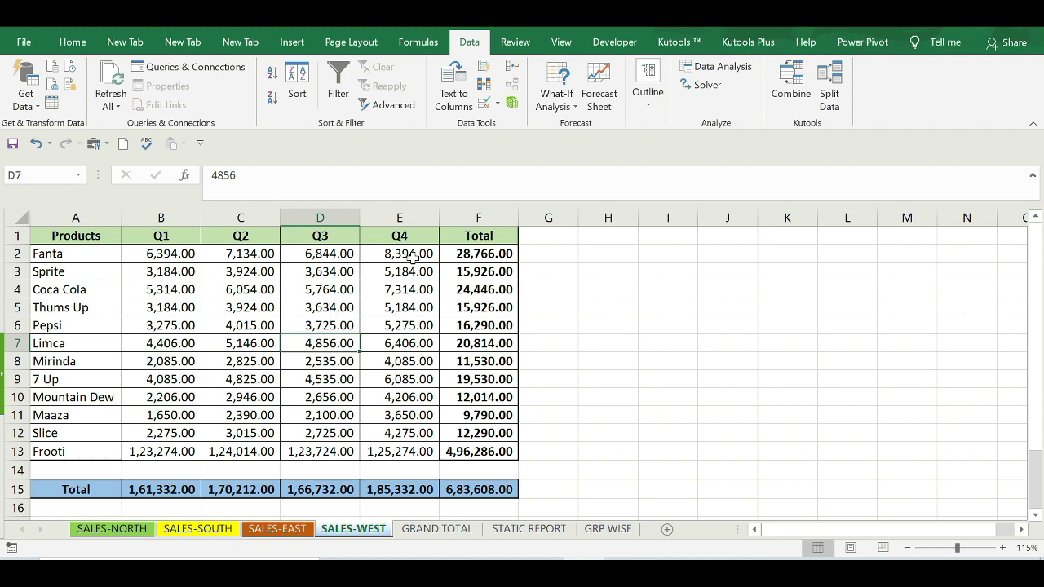
left_click(530, 530)
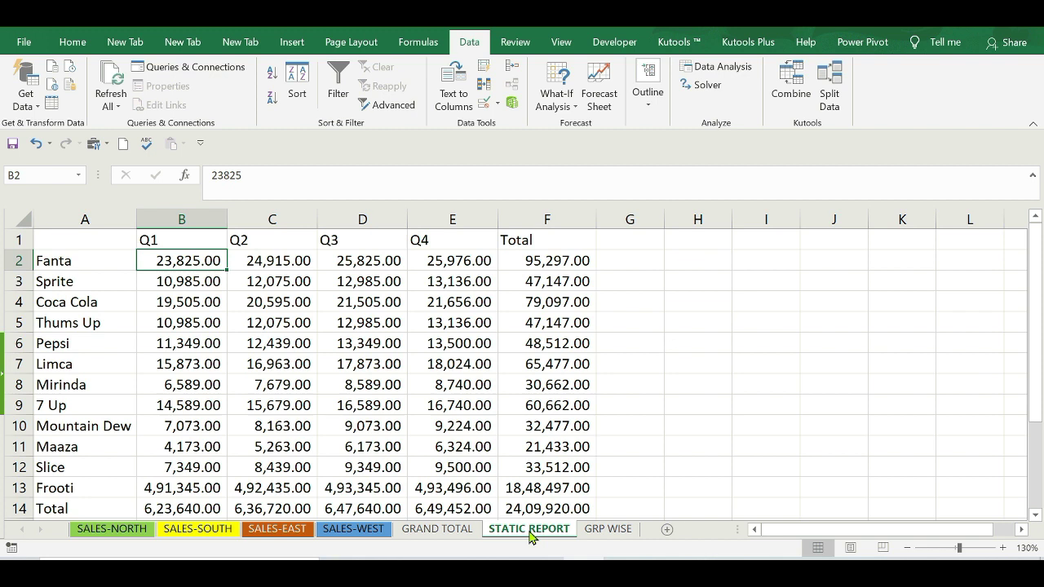